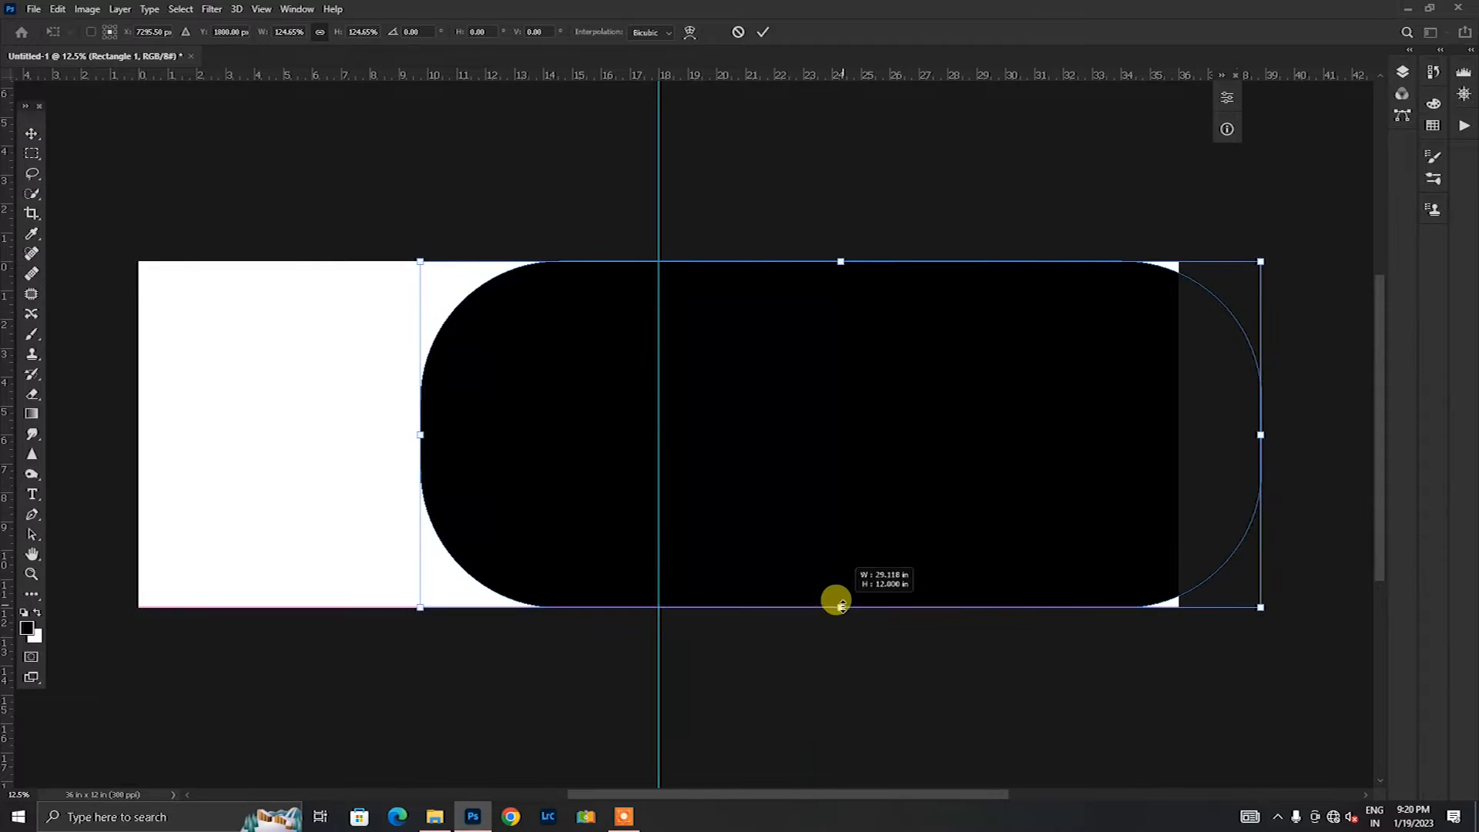
# Step: Shift the large black rounded rectangle rightward past the canvas edge and apply the transform
pyautogui.moveTo(781, 541); pyautogui.dragTo(924, 532)
pyautogui.click(762, 32)
pyautogui.click(690, 488)
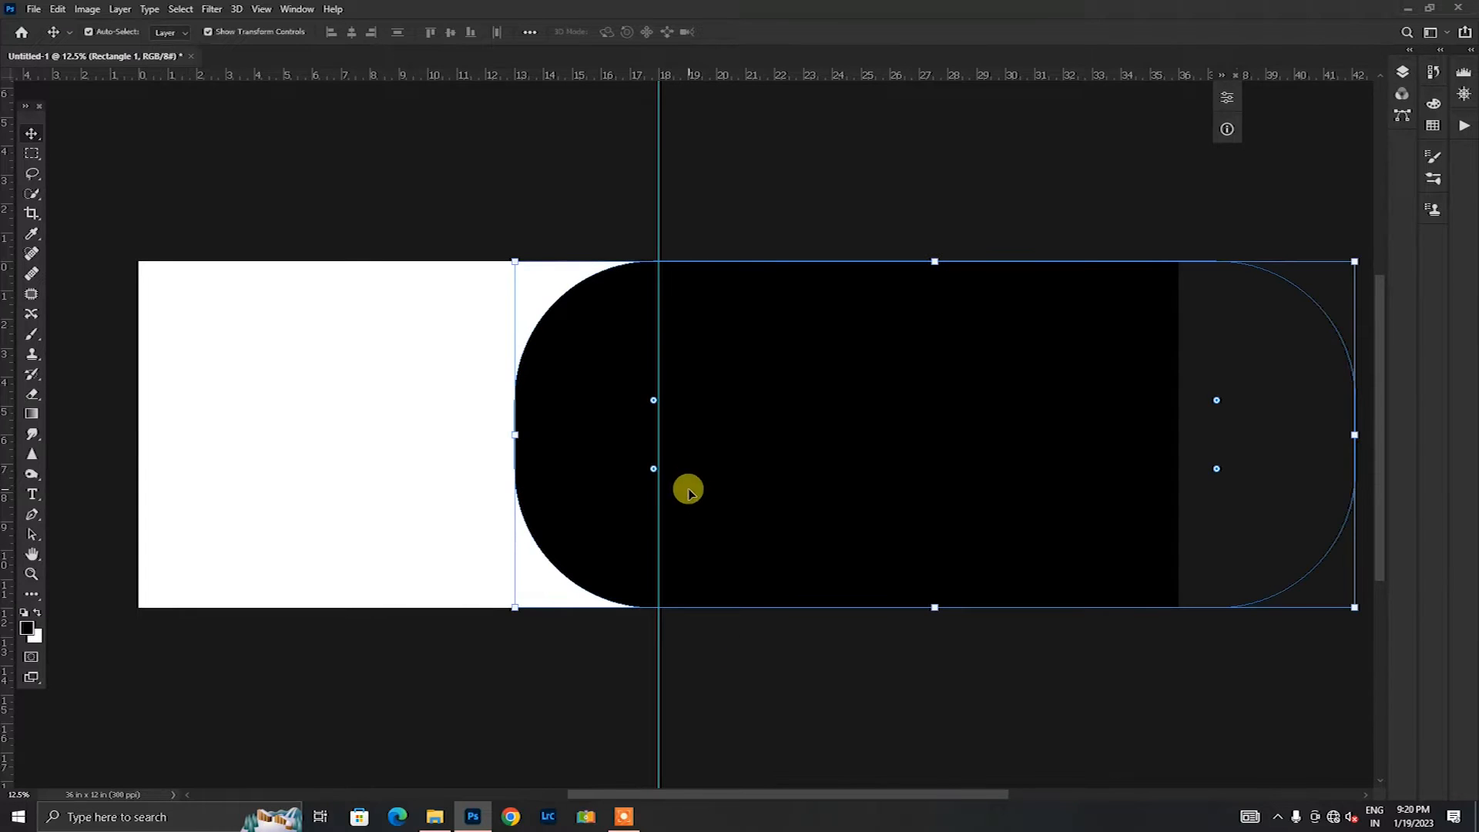
# Step: Round the large rectangle's corners fully into a semicircular end and apply its transform with the shape shifted slightly left
pyautogui.moveTo(653, 471); pyautogui.dragTo(655, 420)
pyautogui.click(750, 153)
pyautogui.click(809, 523)
pyautogui.hotkey('ctrl', 't')
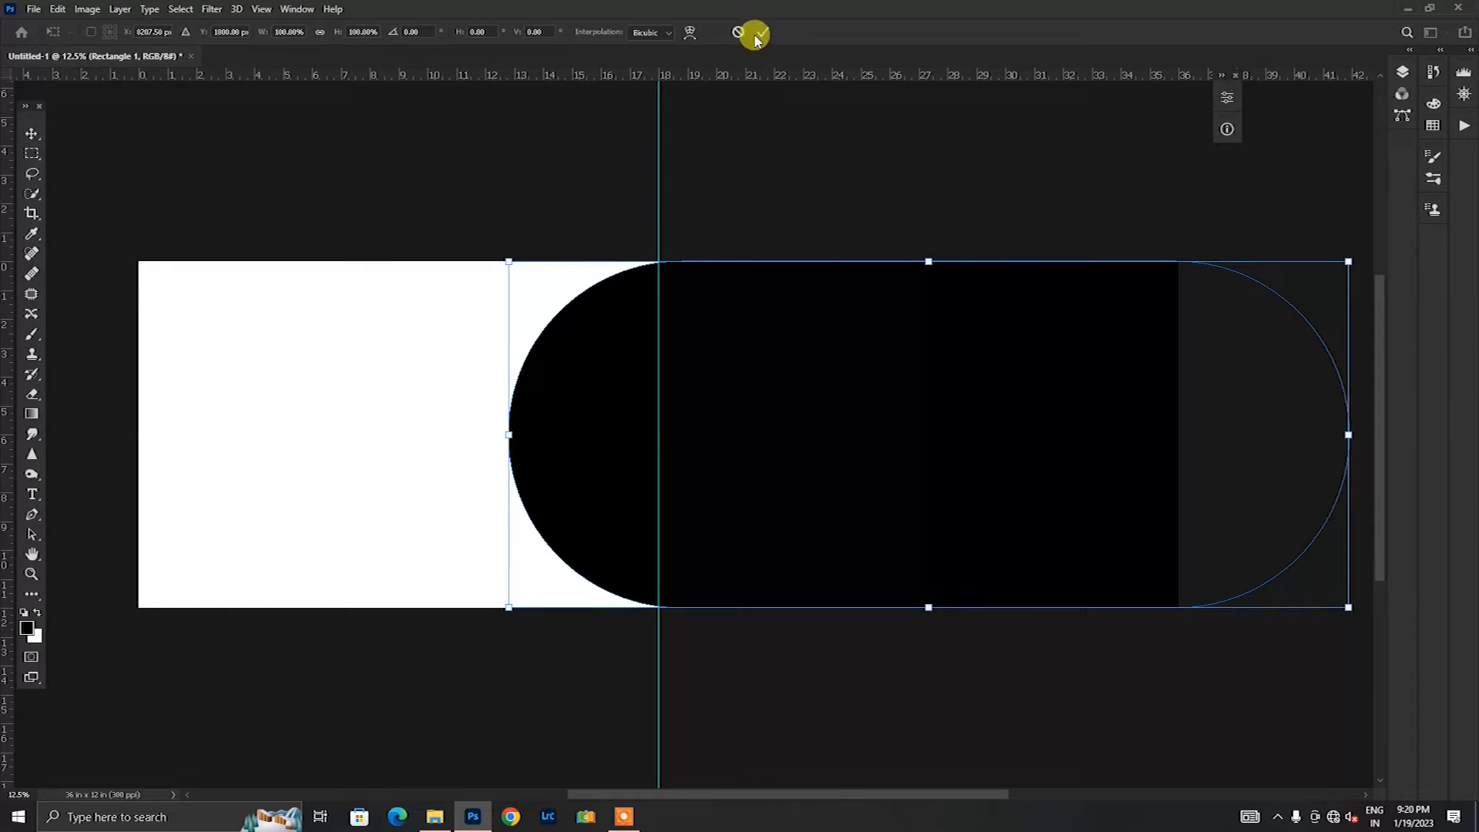
pyautogui.click(761, 34)
# Step: Draw a vertical rectangle about 3.92 by 7.49 in over the canvas's lower edge, with corners rounded to 1.96 in
pyautogui.press('u')
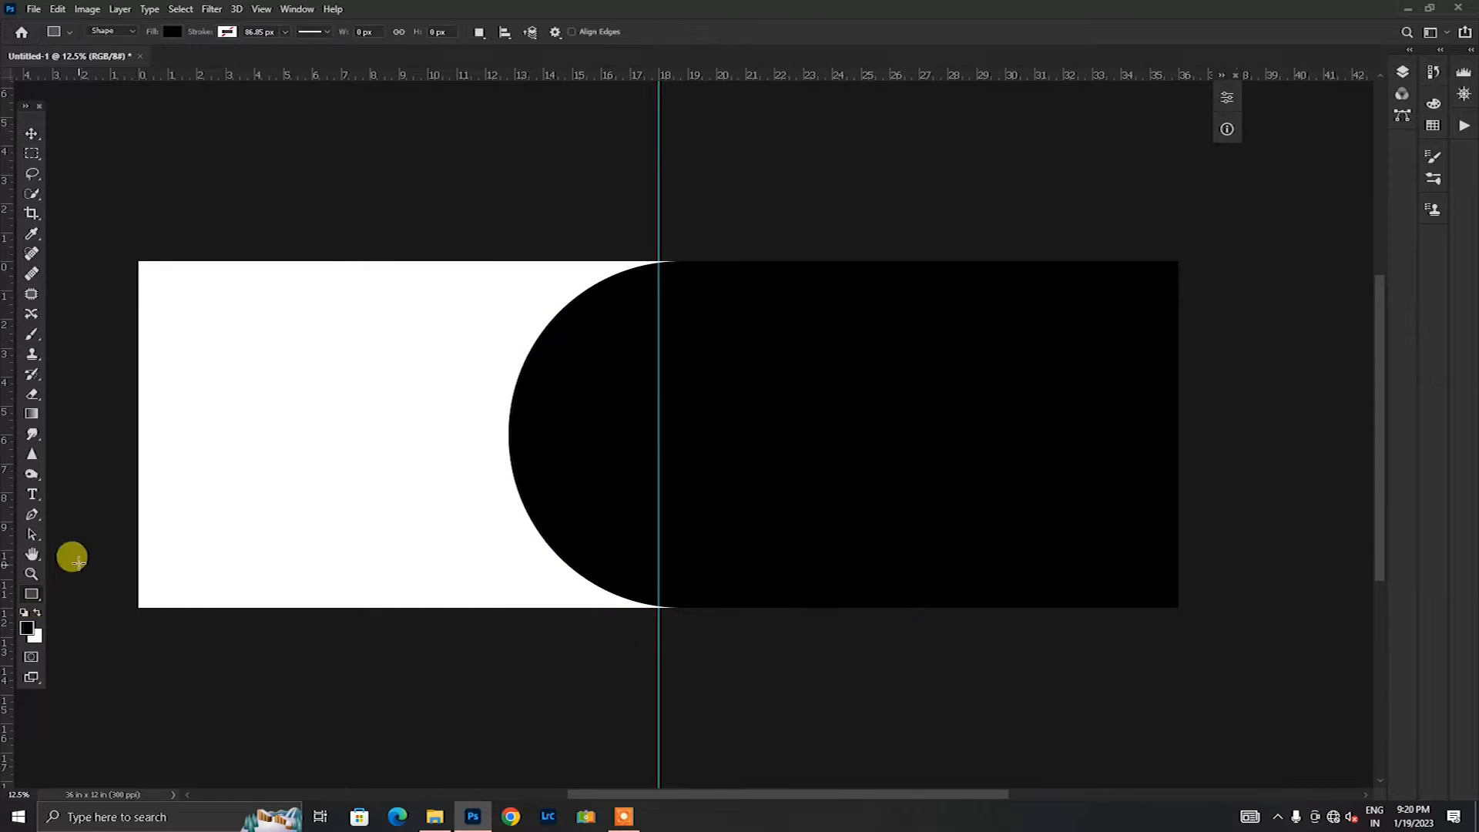
pyautogui.moveTo(388, 503); pyautogui.dragTo(501, 659)
pyautogui.moveTo(484, 521); pyautogui.dragTo(443, 620)
pyautogui.moveTo(446, 503); pyautogui.dragTo(445, 443)
# Step: Rotate the small rounded shape about 45.51° clockwise and move it over the large shape's lower-left curve
pyautogui.click(32, 134)
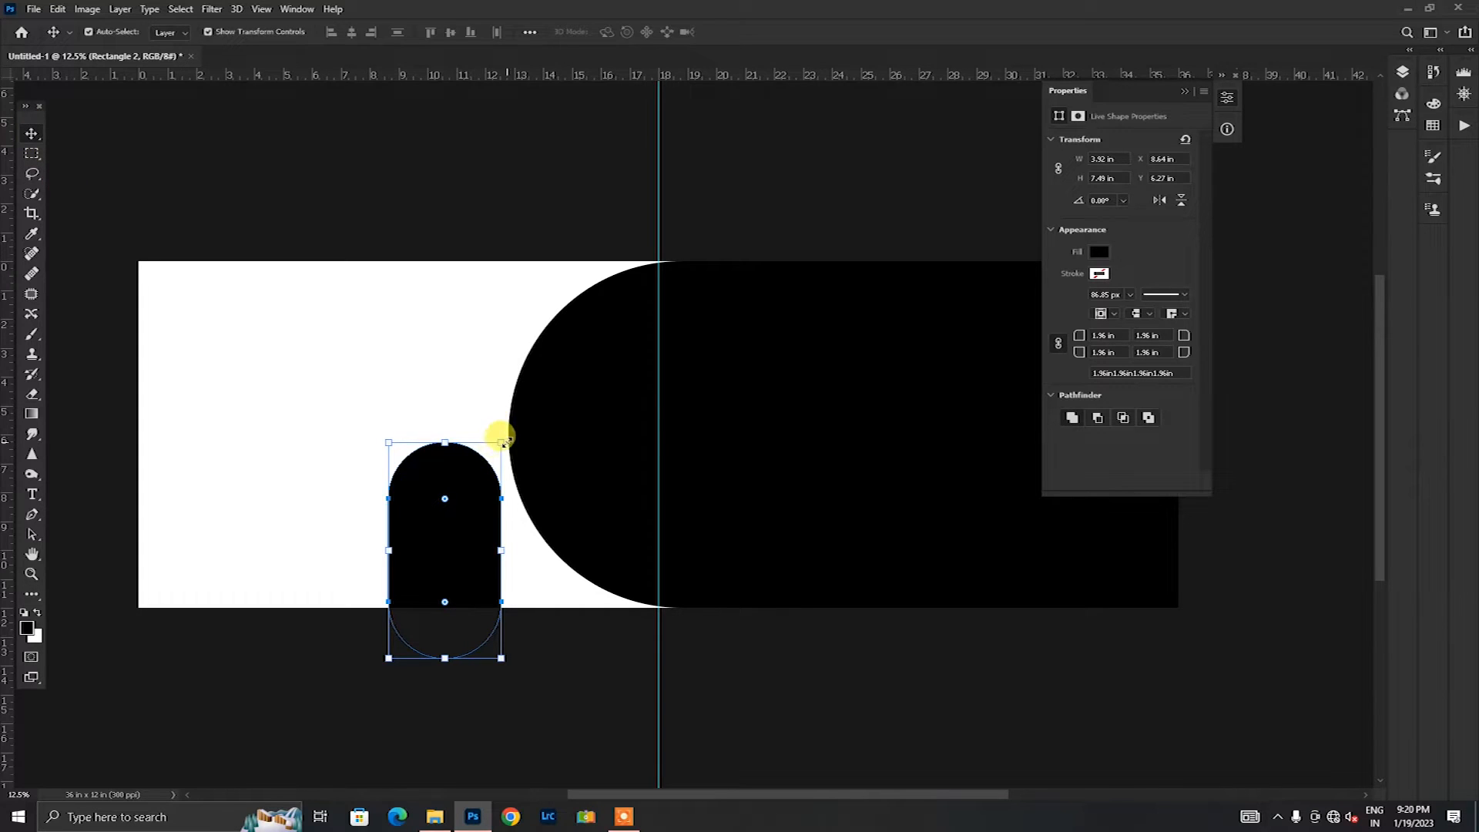
pyautogui.moveTo(508, 433); pyautogui.dragTo(571, 568)
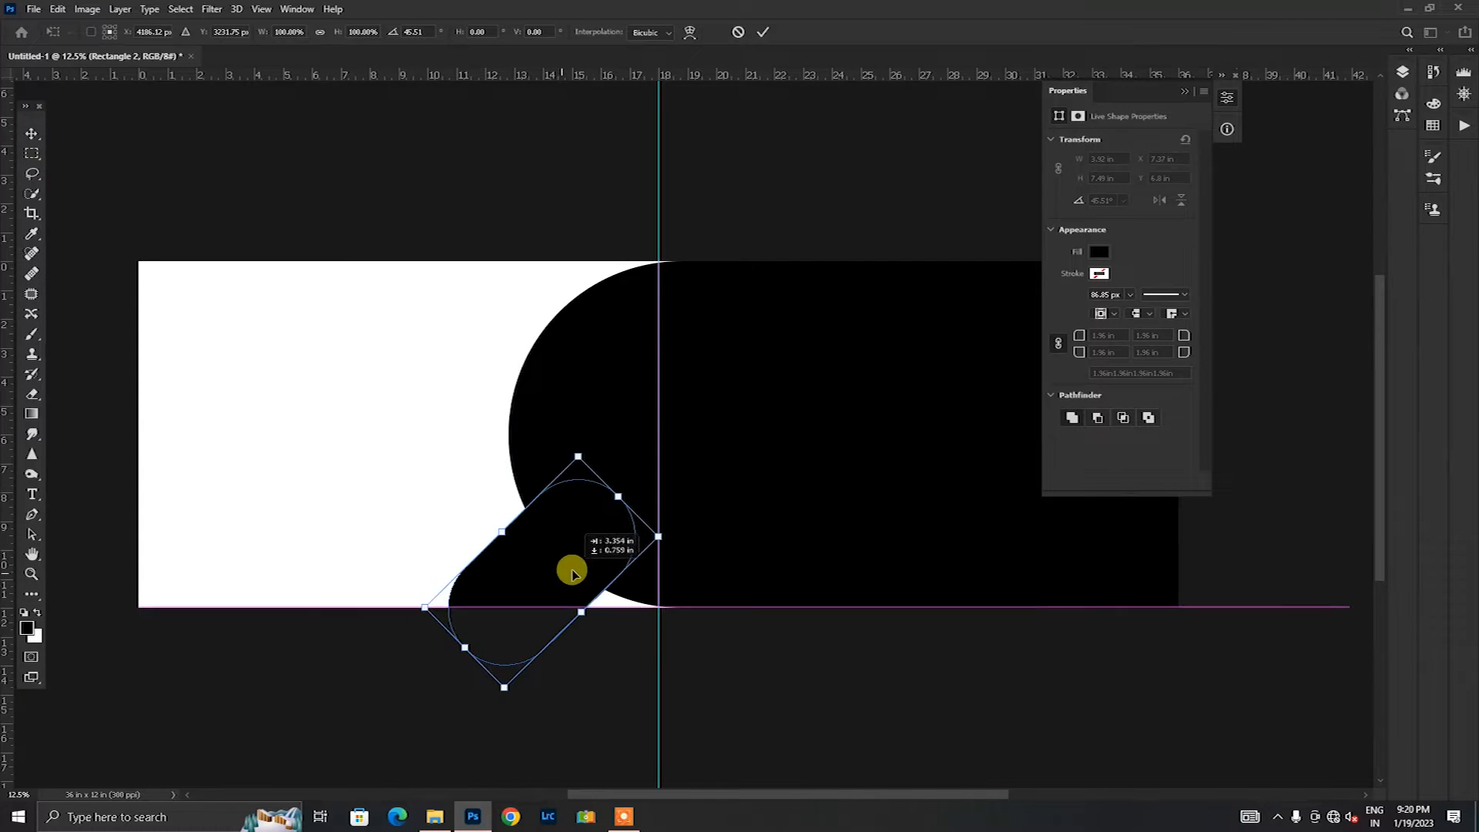
pyautogui.click(763, 31)
pyautogui.click(537, 578)
pyautogui.moveTo(449, 665); pyautogui.dragTo(428, 709)
pyautogui.click(738, 31)
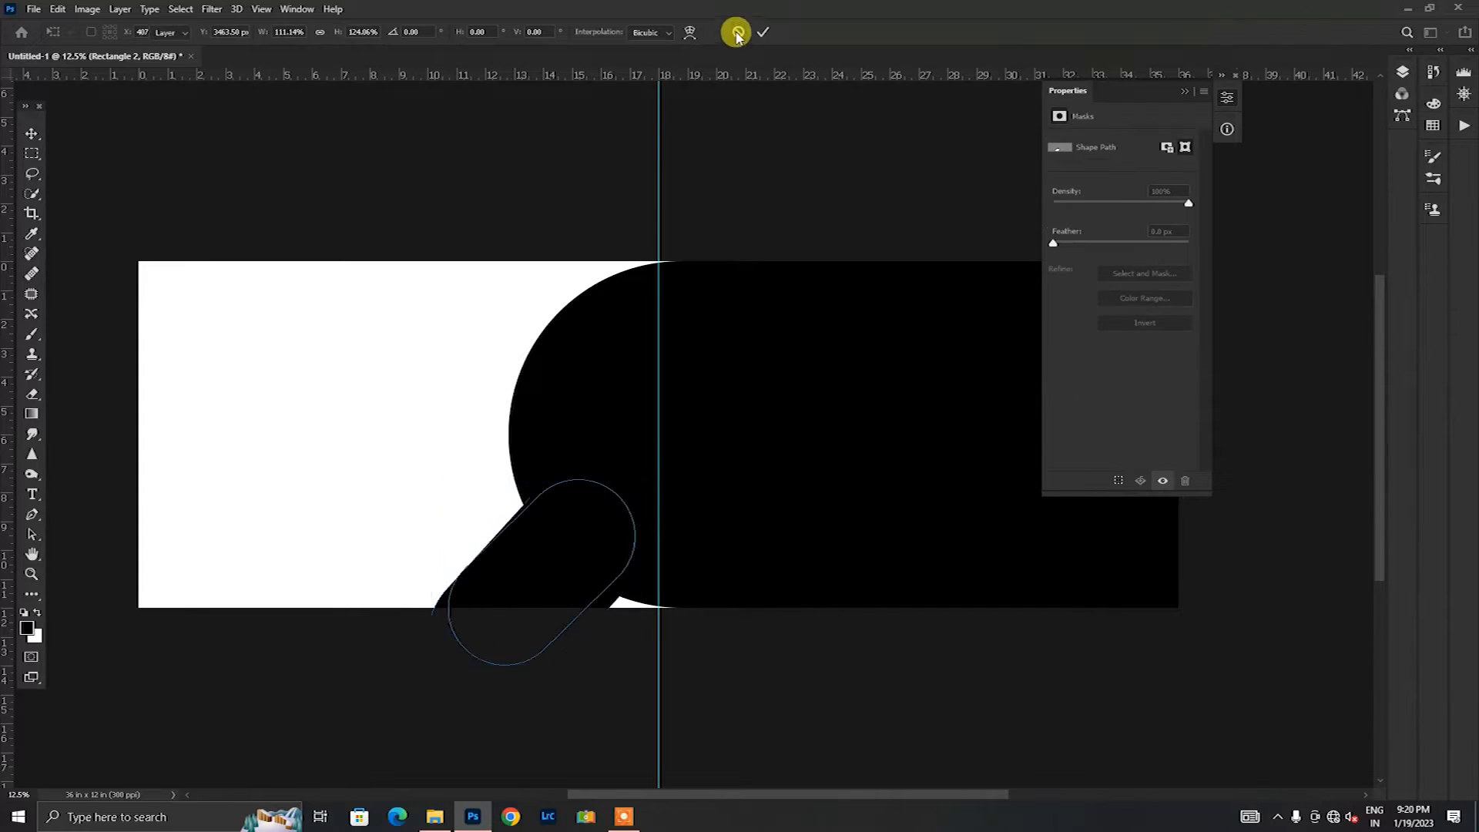
# Step: Scale the slanted rounded shape proportionally to about 115.52%
pyautogui.click(629, 472)
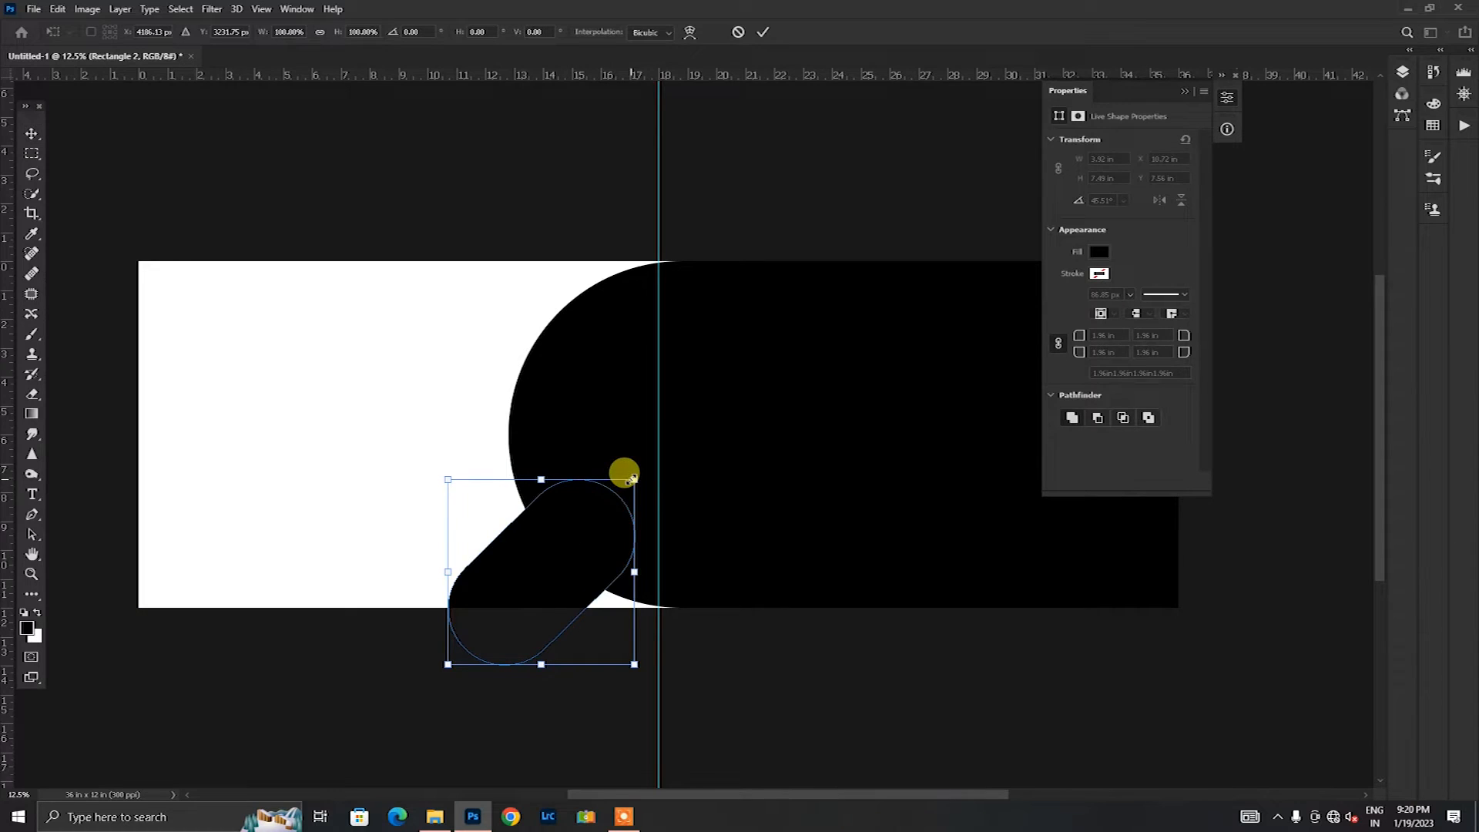
pyautogui.moveTo(447, 664); pyautogui.dragTo(427, 697)
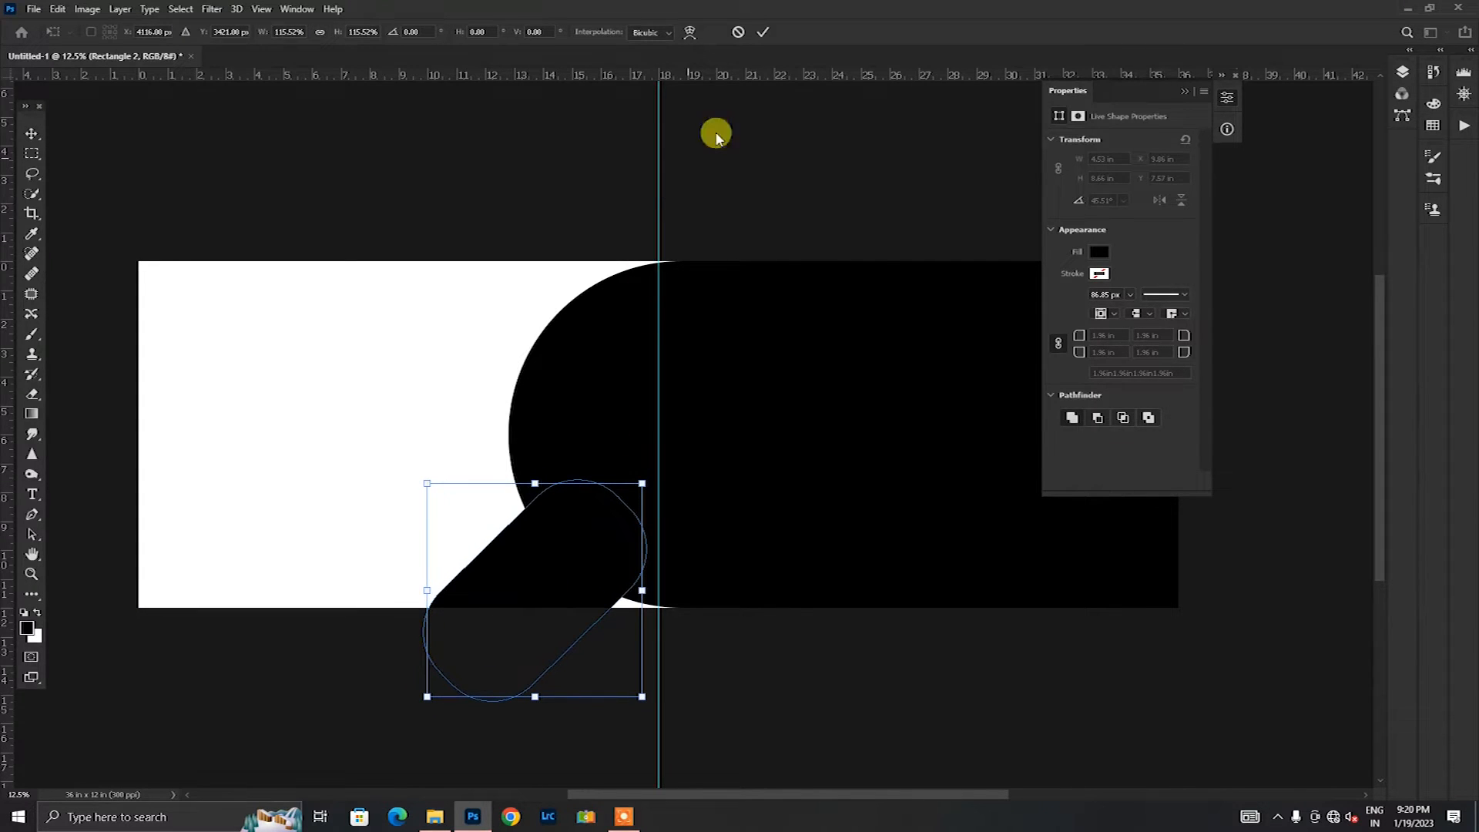
pyautogui.click(762, 32)
# Step: Rotate the slanted rounded shape to 42.45° and move it slightly upward
pyautogui.click(529, 631)
pyautogui.click(529, 632)
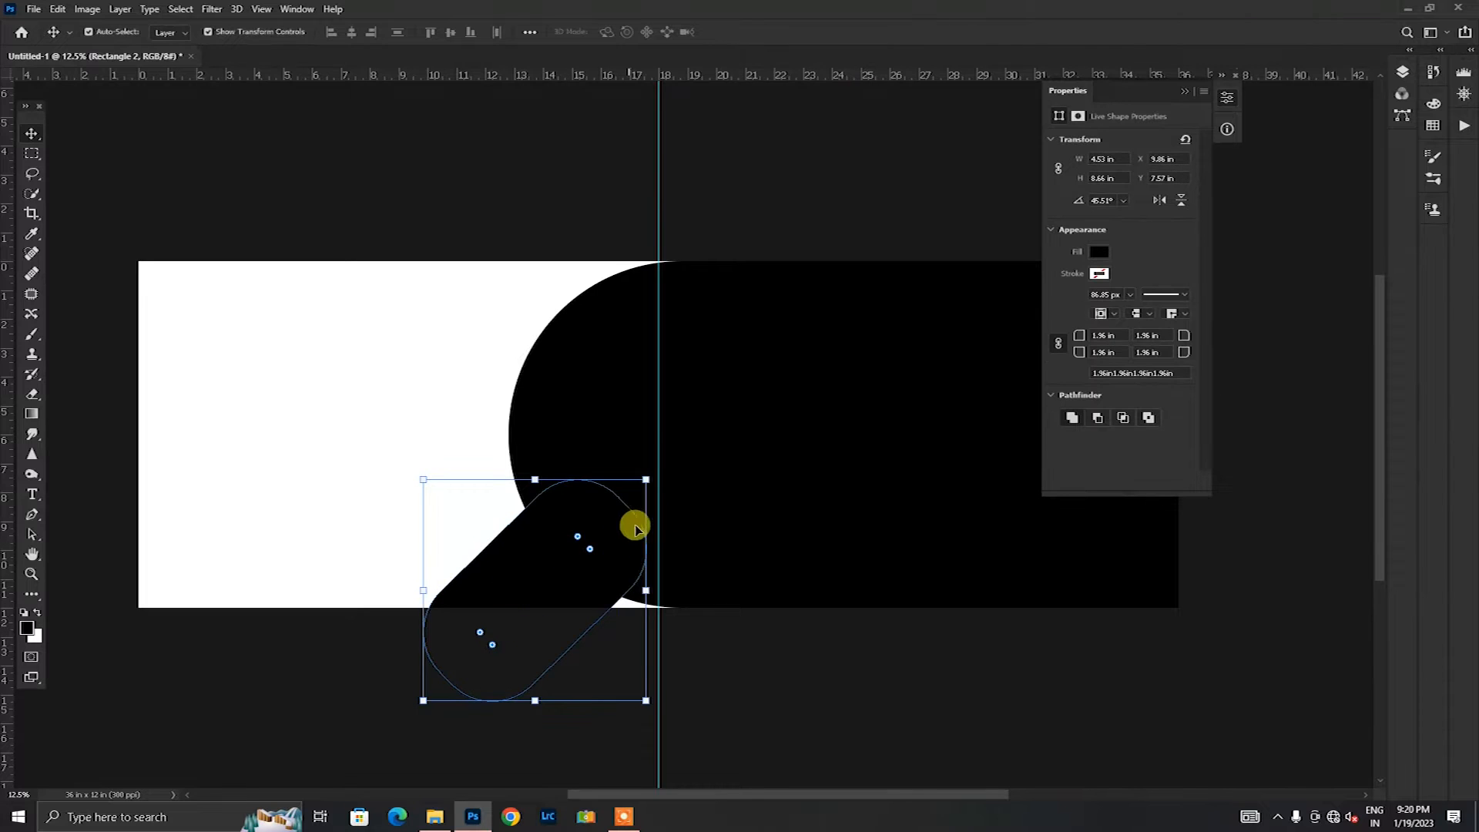
pyautogui.moveTo(657, 467); pyautogui.dragTo(597, 524)
pyautogui.click(771, 33)
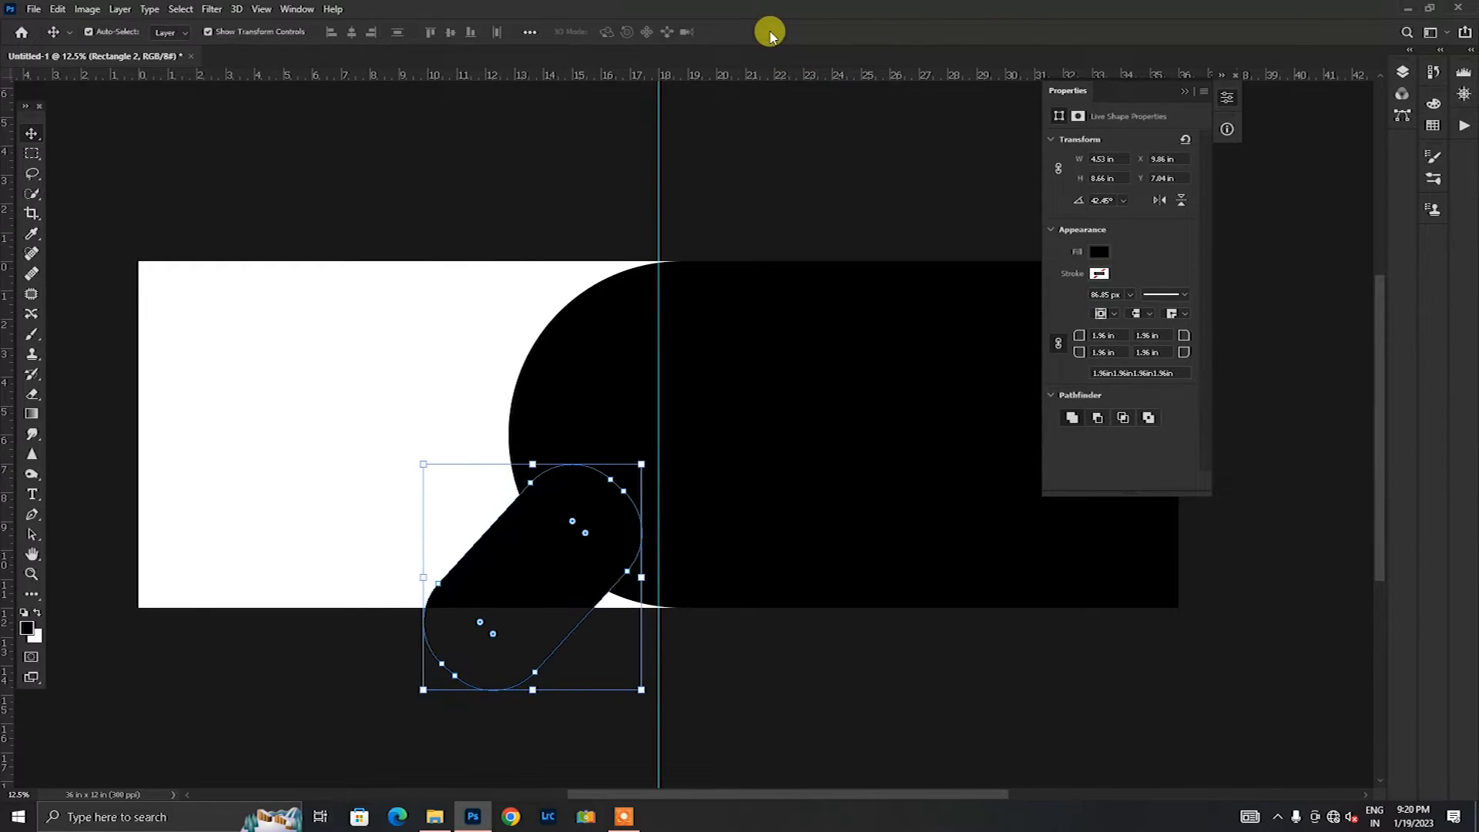
# Step: Extend the slanted shape's lower end beyond the canvas to a length of about 11.24 in
pyautogui.click(31, 595)
pyautogui.moveTo(448, 670); pyautogui.dragTo(411, 717)
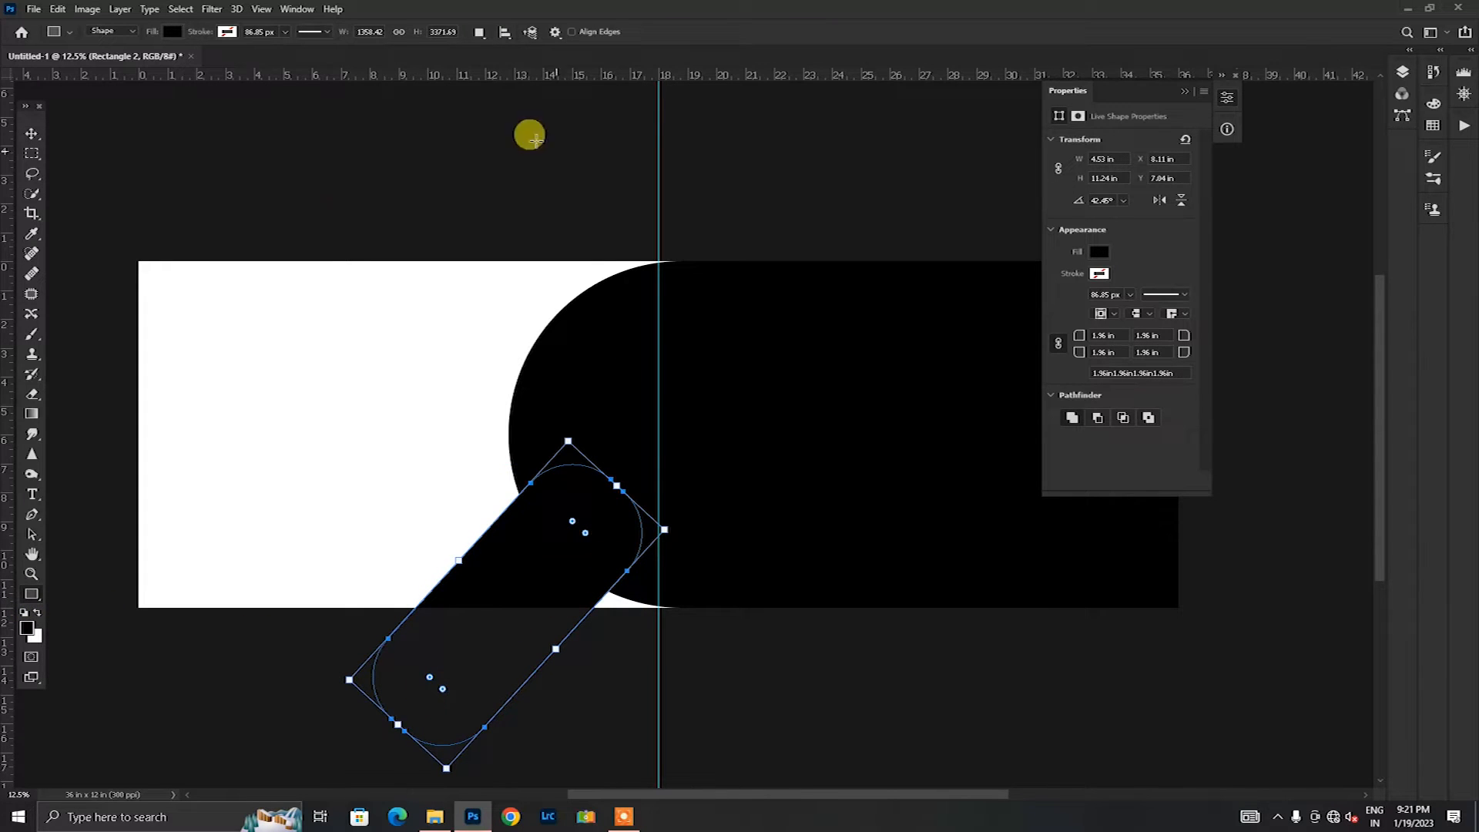
pyautogui.click(37, 133)
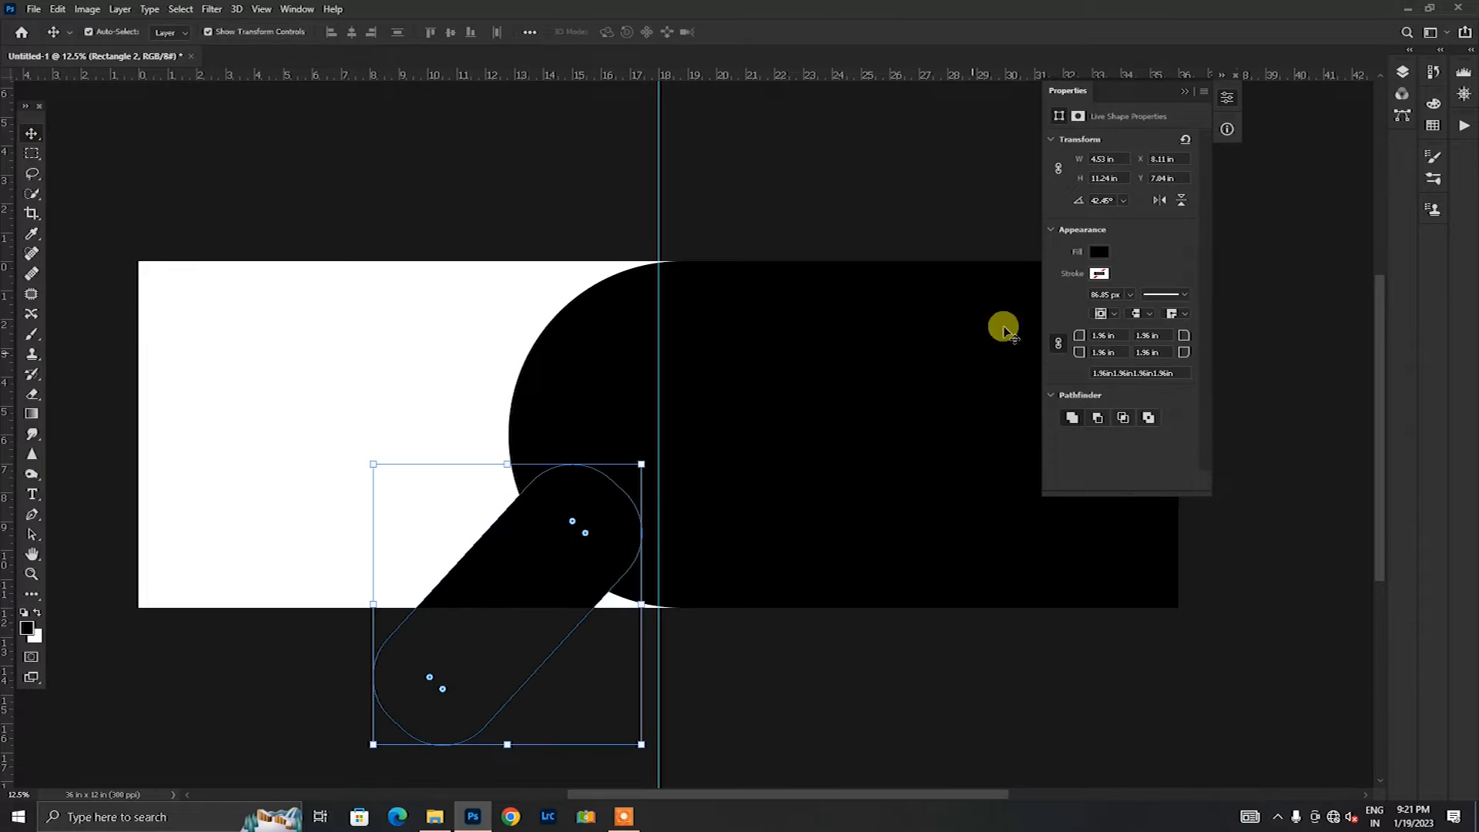
# Step: Increase the slanted shape's corner radii to about 2.26 in and add a Stroke effect to its Rectangle 2 layer
pyautogui.click(1403, 74)
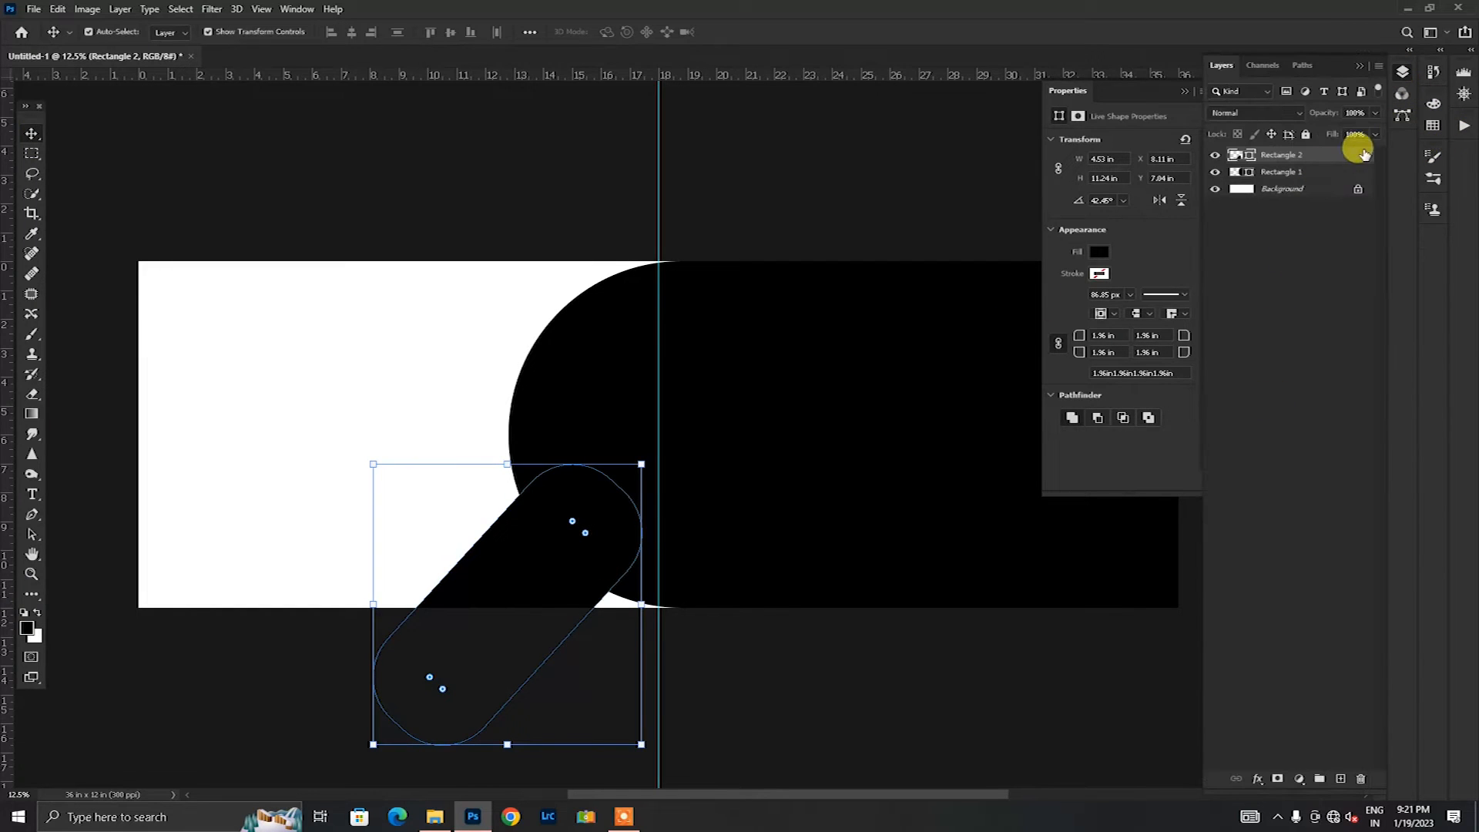
pyautogui.doubleClick(1265, 180)
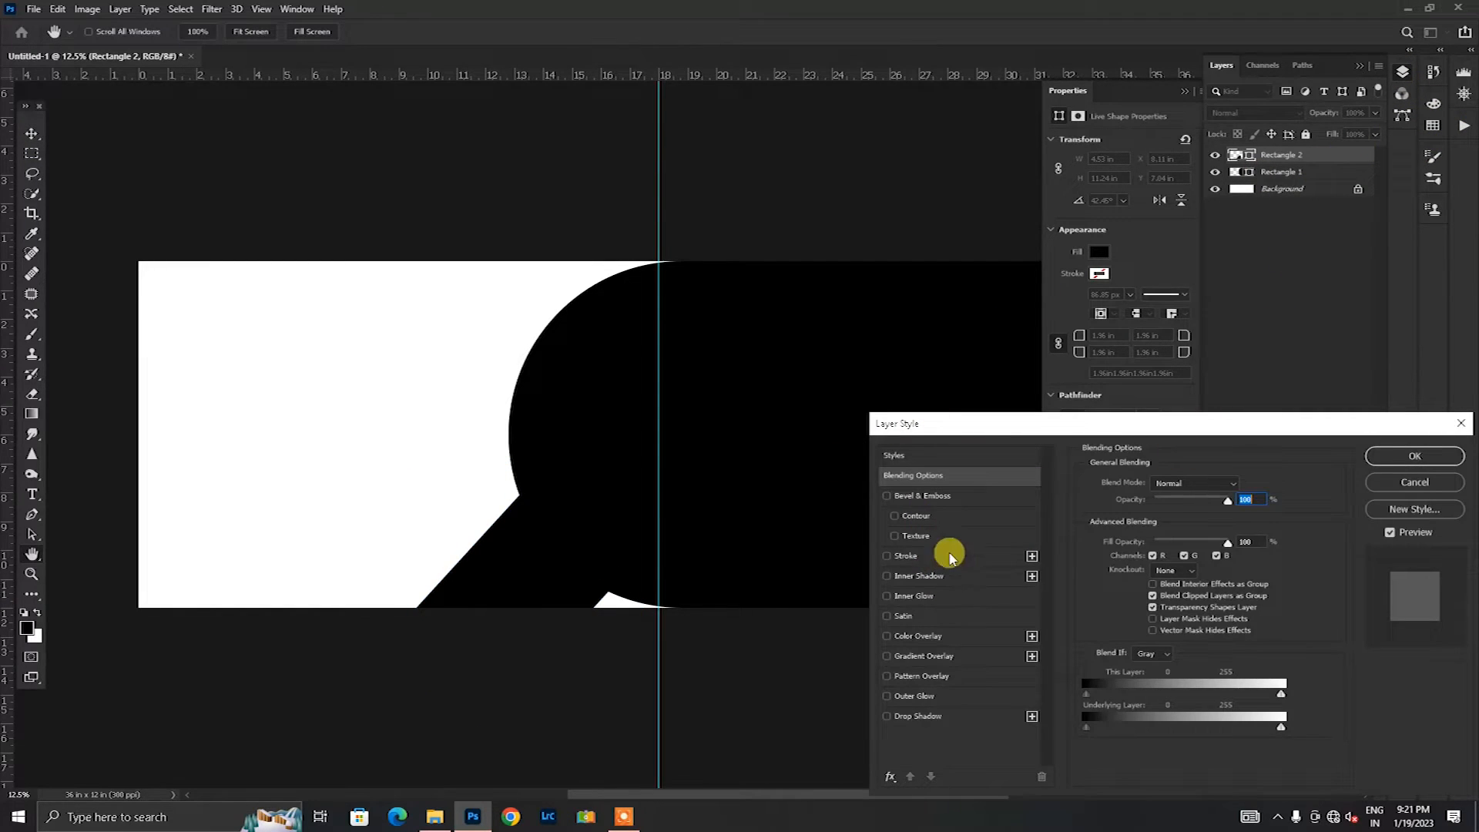
pyautogui.click(1459, 424)
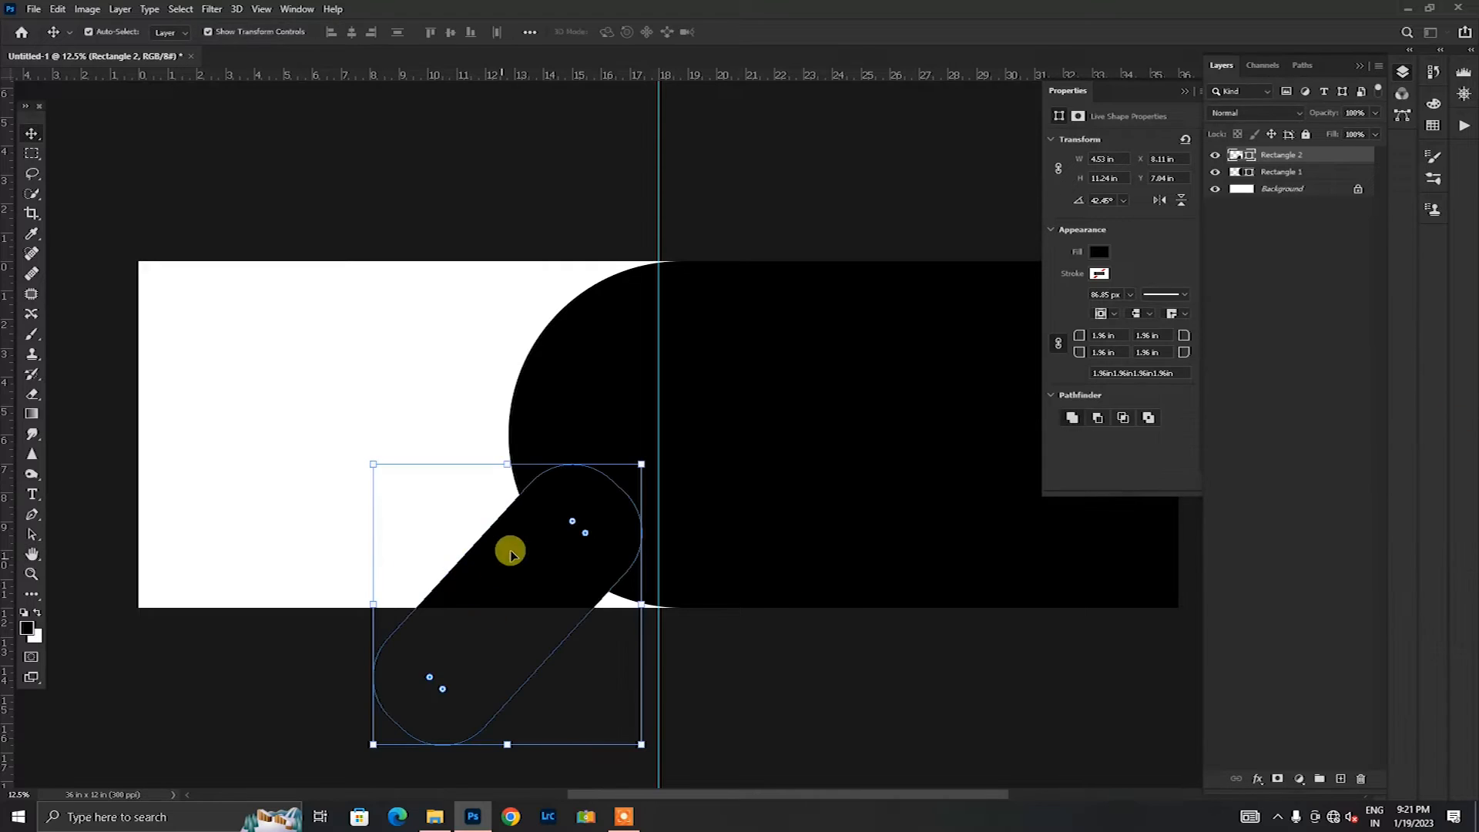
pyautogui.click(568, 530)
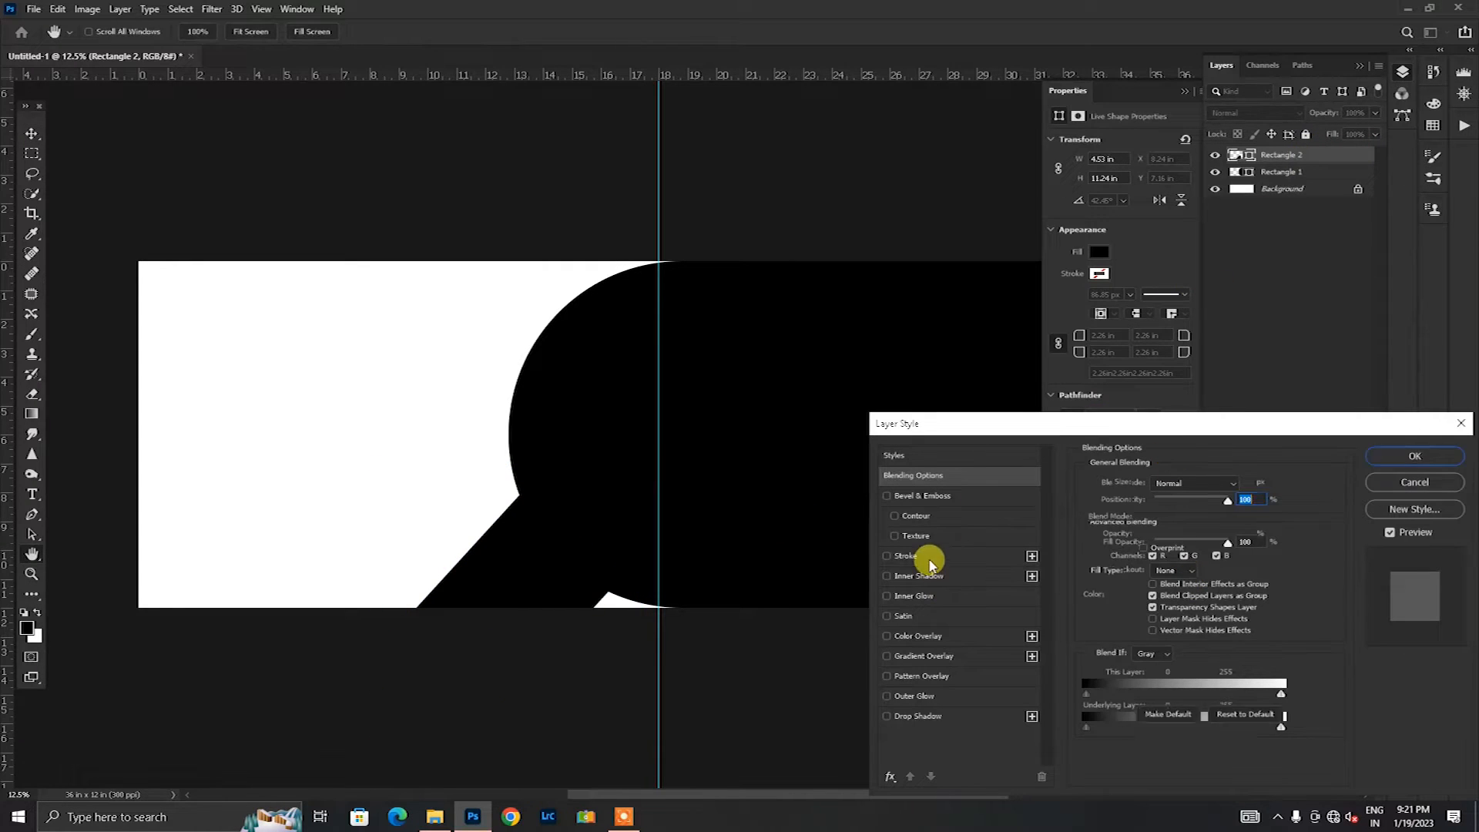
pyautogui.click(930, 557)
pyautogui.click(1413, 458)
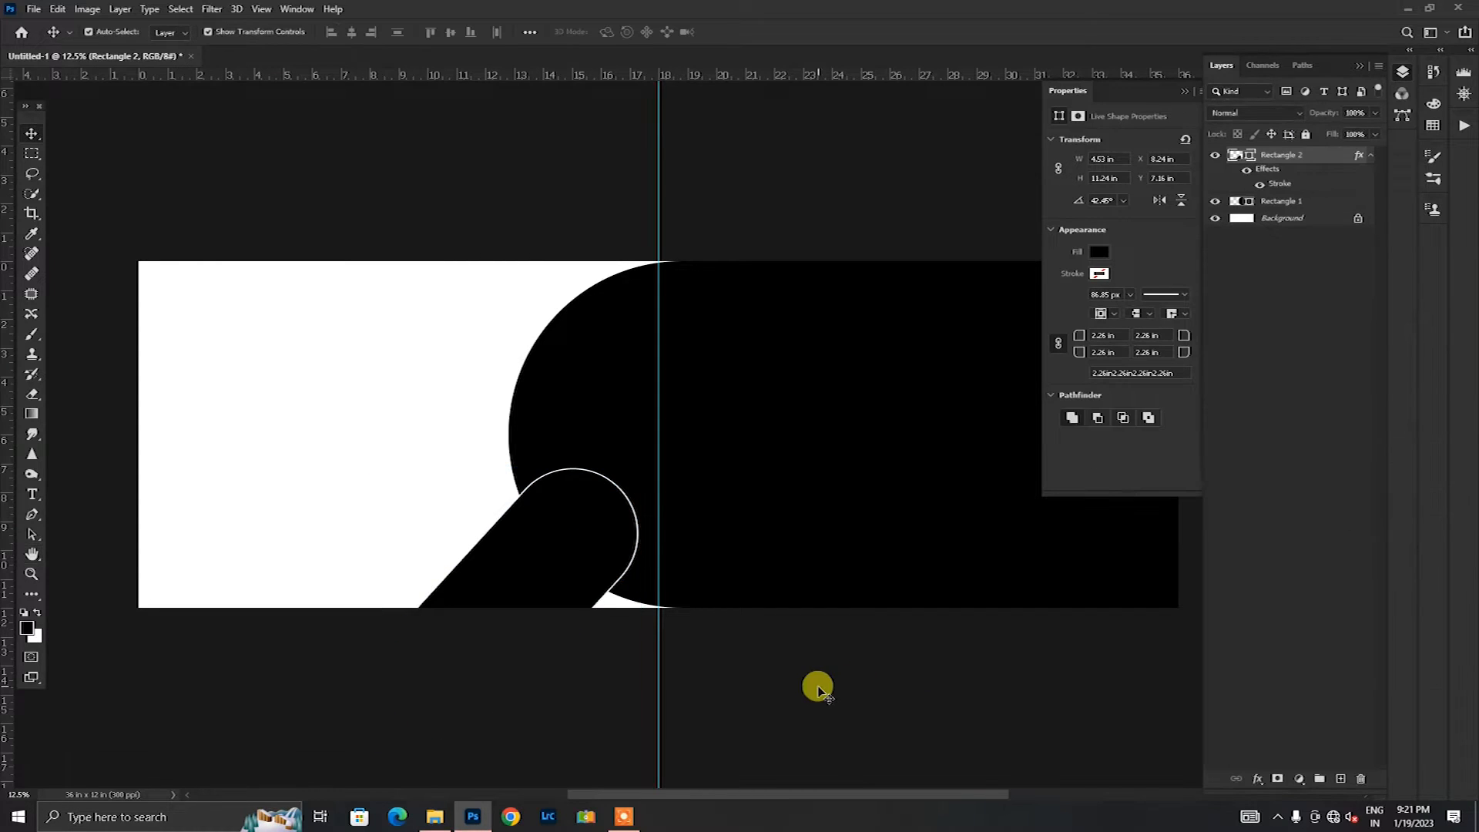
# Step: Duplicate the slanted outlined shape and place the copy directly to its left
pyautogui.press('v')
pyautogui.moveTo(575, 580); pyautogui.dragTo(455, 589)
pyautogui.click(597, 676)
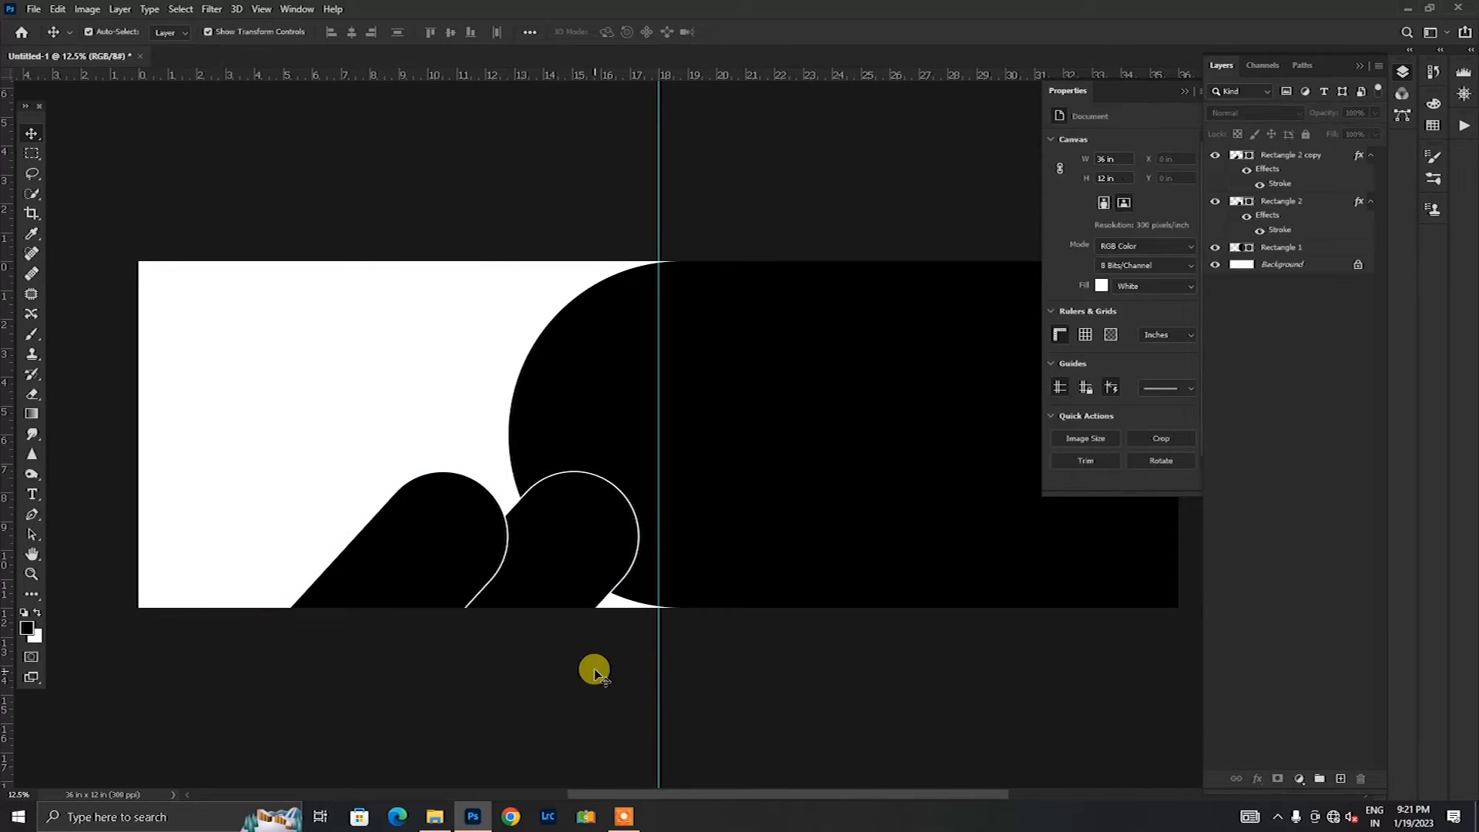
# Step: Scale both slanted shapes together to about 91.23% and reposition them along the canvas's lower edge
pyautogui.click(436, 548)
pyautogui.click(577, 520)
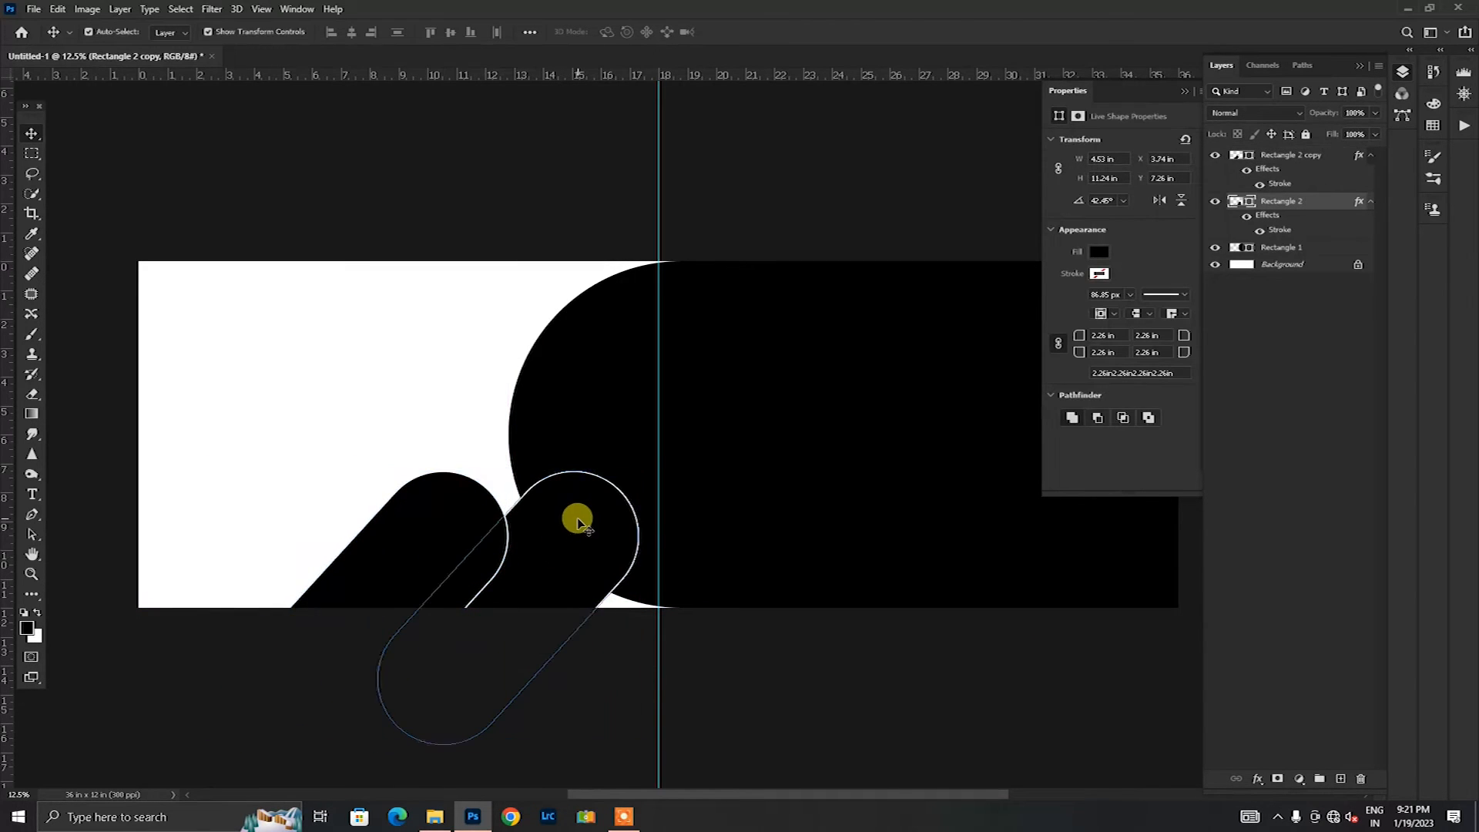
pyautogui.click(400, 561)
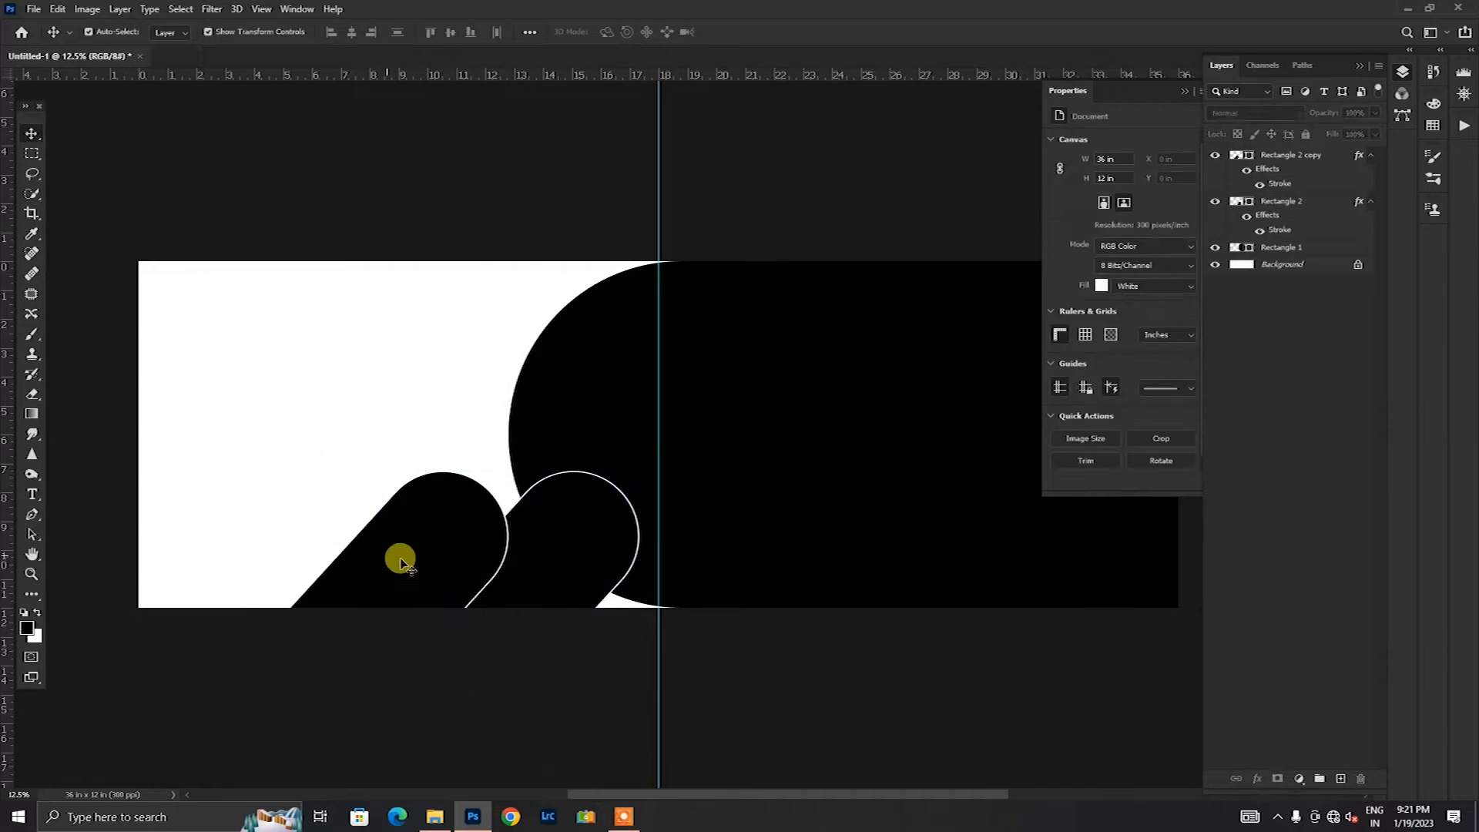
pyautogui.keyDown('shift'); pyautogui.click(585, 534); pyautogui.keyUp('shift')
pyautogui.hotkey('ctrl', 't')
pyautogui.moveTo(247, 471); pyautogui.dragTo(281, 495)
pyautogui.moveTo(442, 588); pyautogui.dragTo(449, 574)
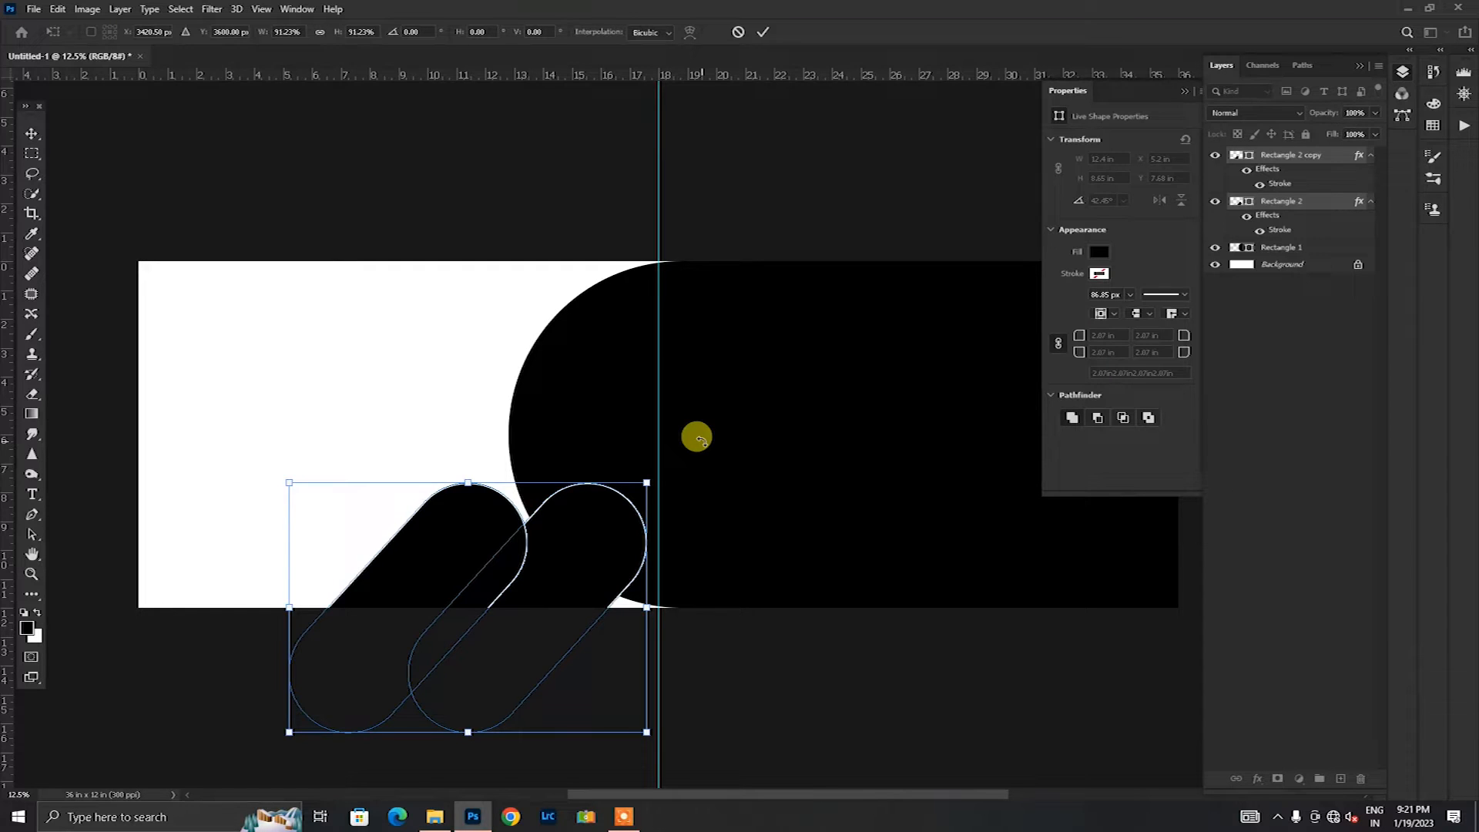
pyautogui.click(760, 34)
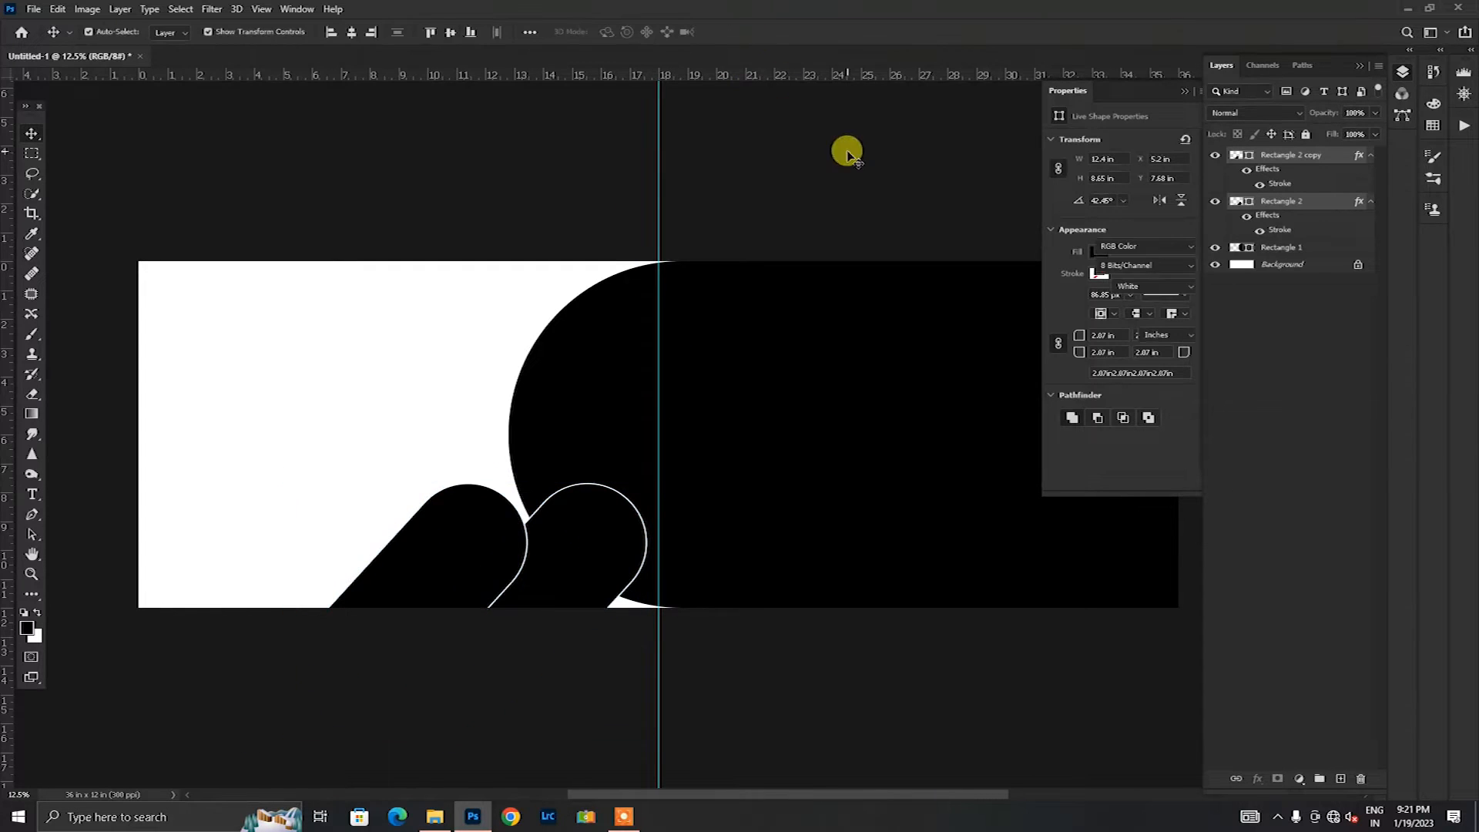
# Step: Move the left slanted copy slightly down and left so it sits lower than the other one
pyautogui.click(848, 150)
pyautogui.moveTo(443, 551); pyautogui.dragTo(435, 588)
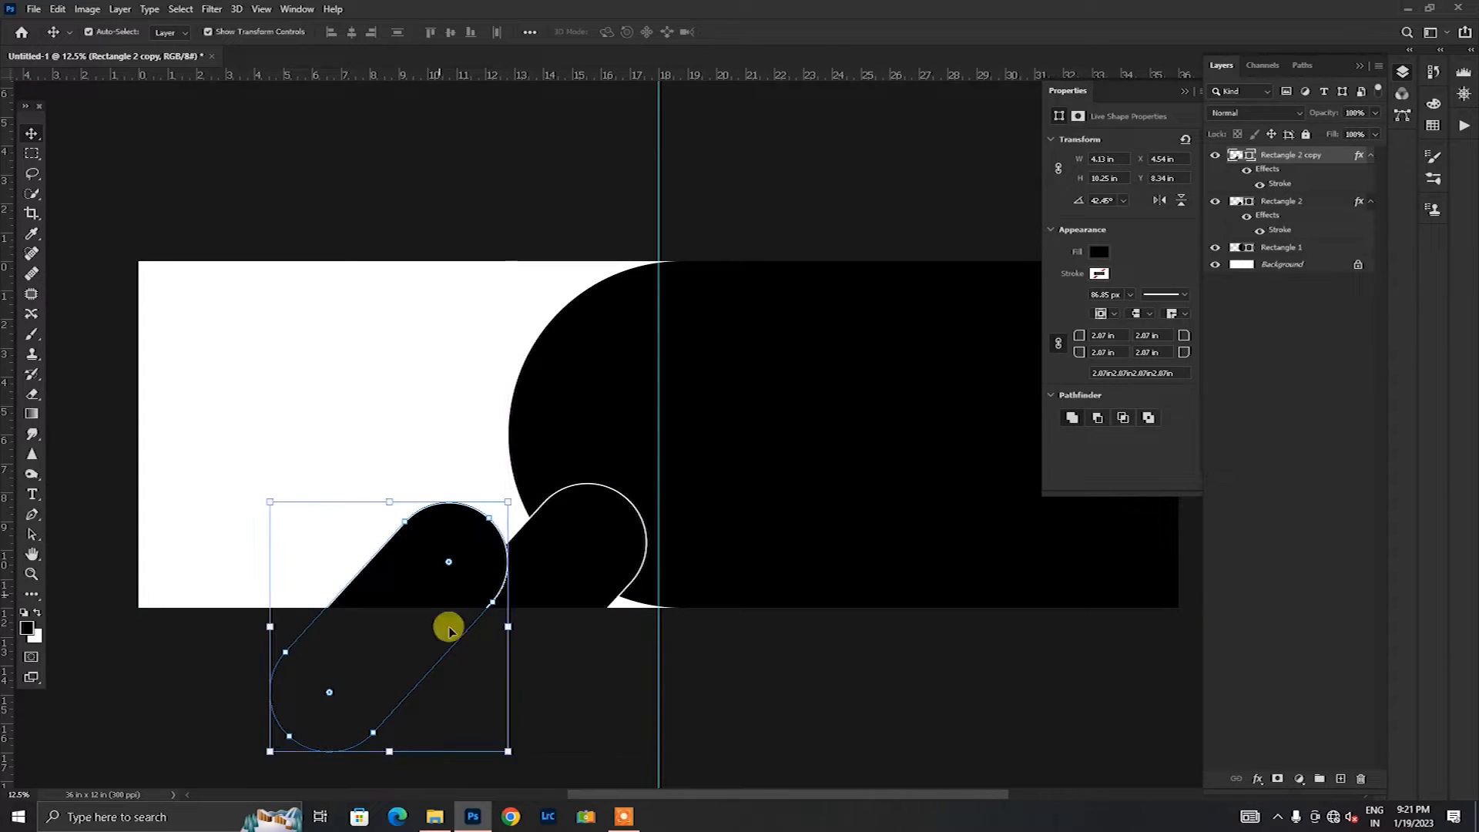
pyautogui.click(724, 706)
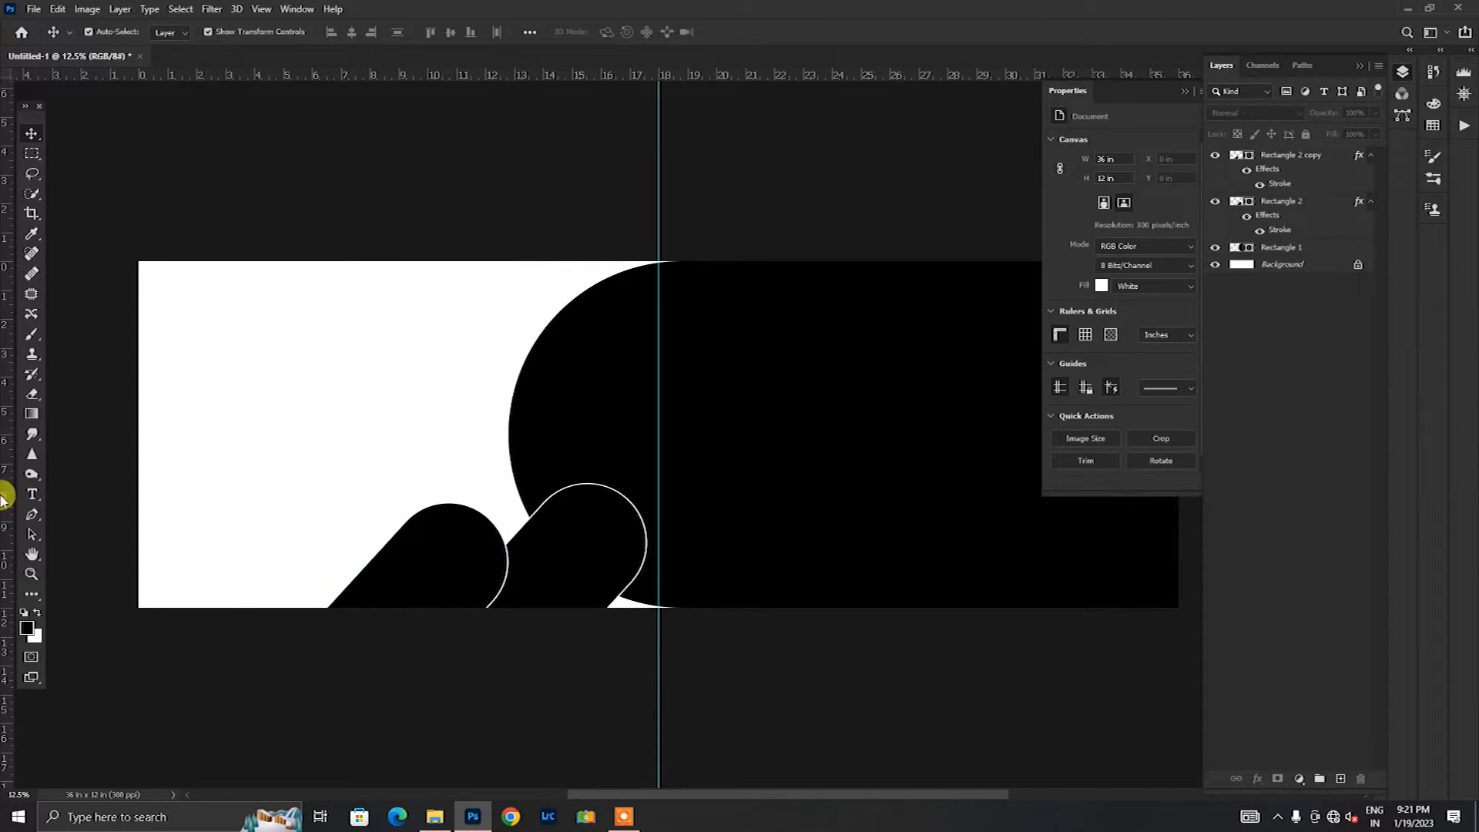
pyautogui.click(33, 597)
pyautogui.rightClick(31, 596)
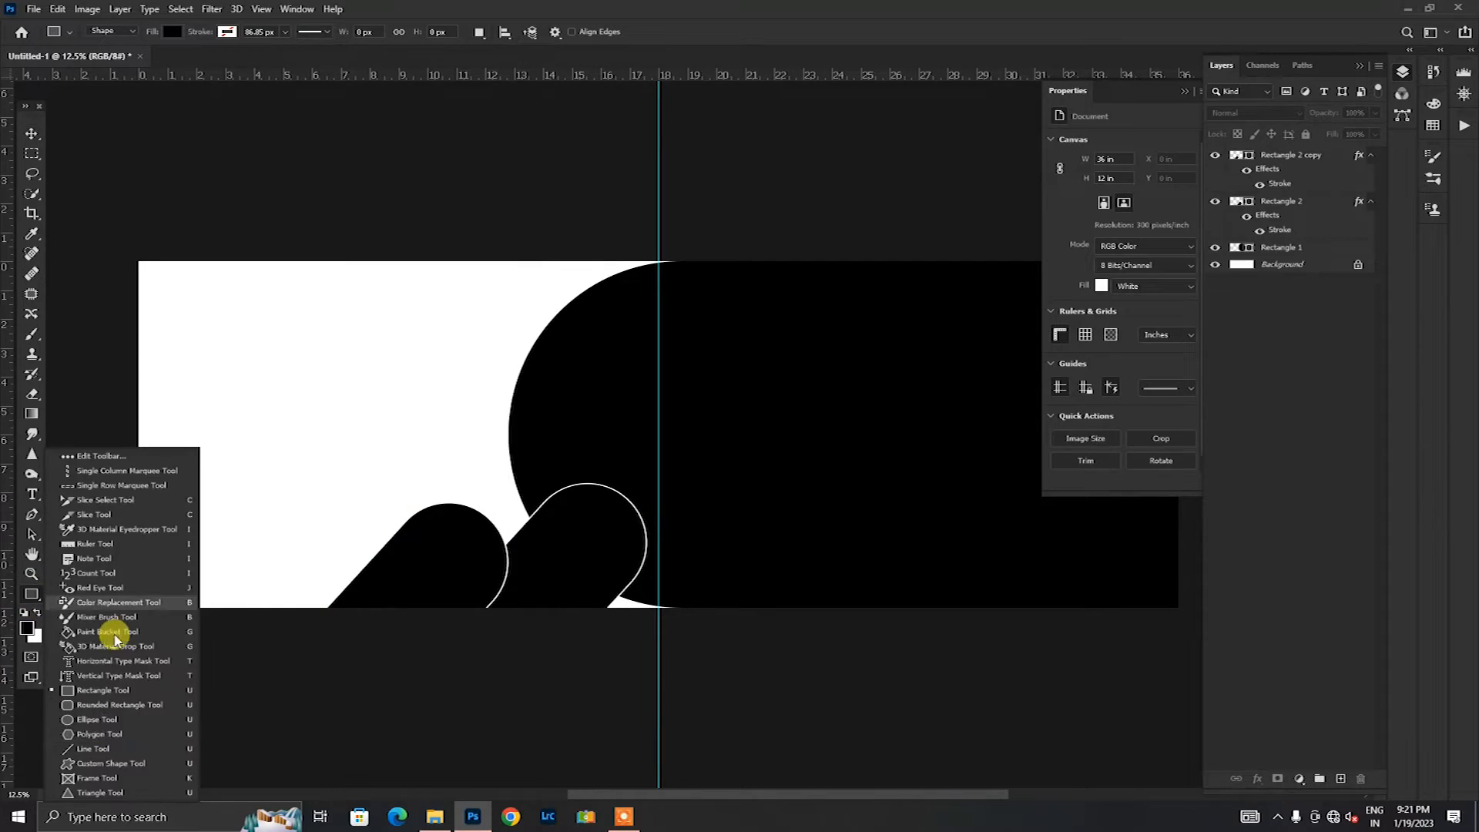
pyautogui.click(91, 706)
pyautogui.moveTo(83, 198)
pyautogui.mouseDown()
pyautogui.moveTo(188, 423)
pyautogui.moveTo(363, 417)
pyautogui.moveTo(356, 429)
pyautogui.moveTo(340, 417)
pyautogui.mouseUp()
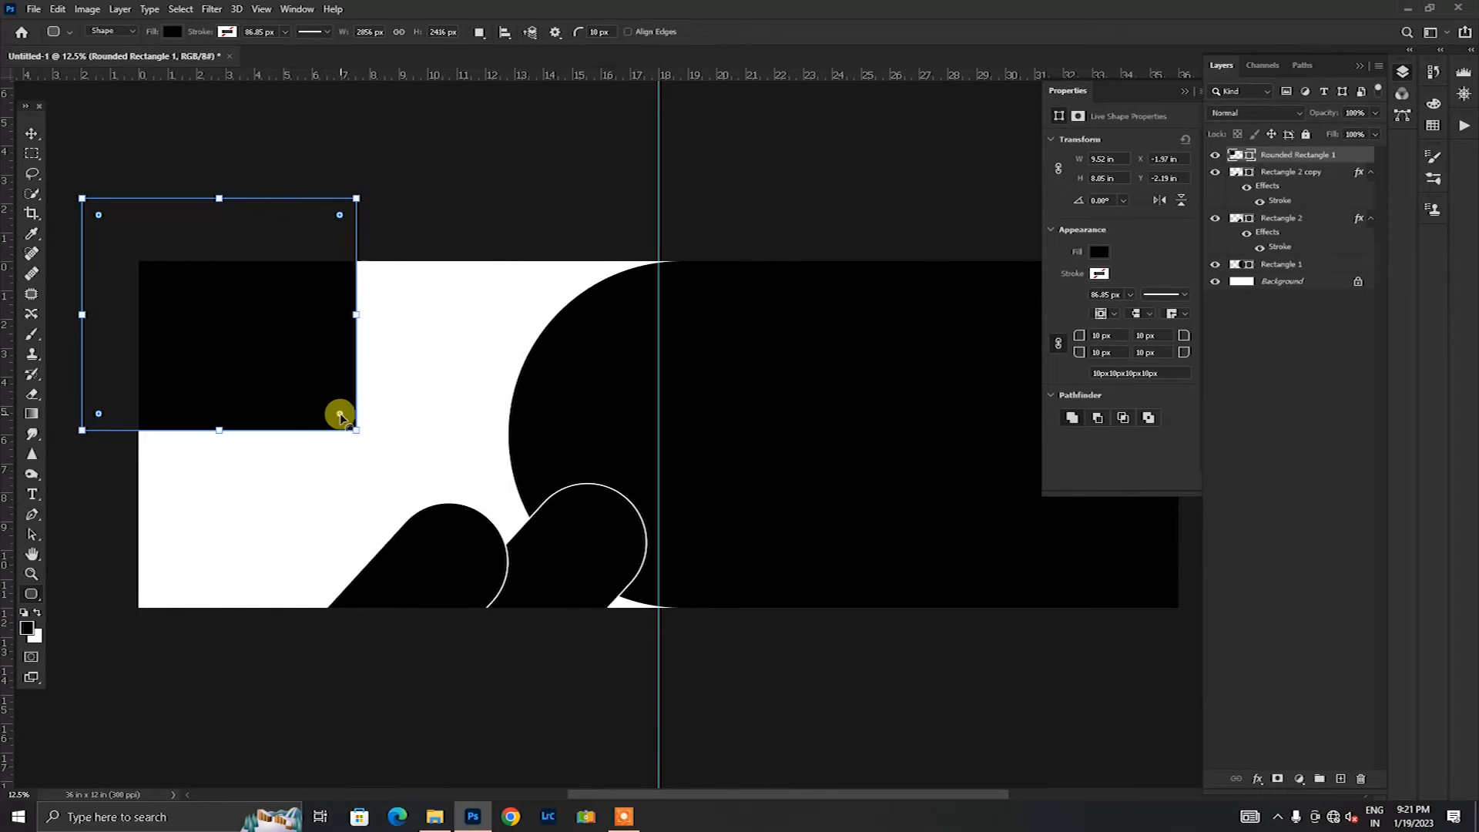
pyautogui.moveTo(1355, 158); pyautogui.dragTo(1361, 779)
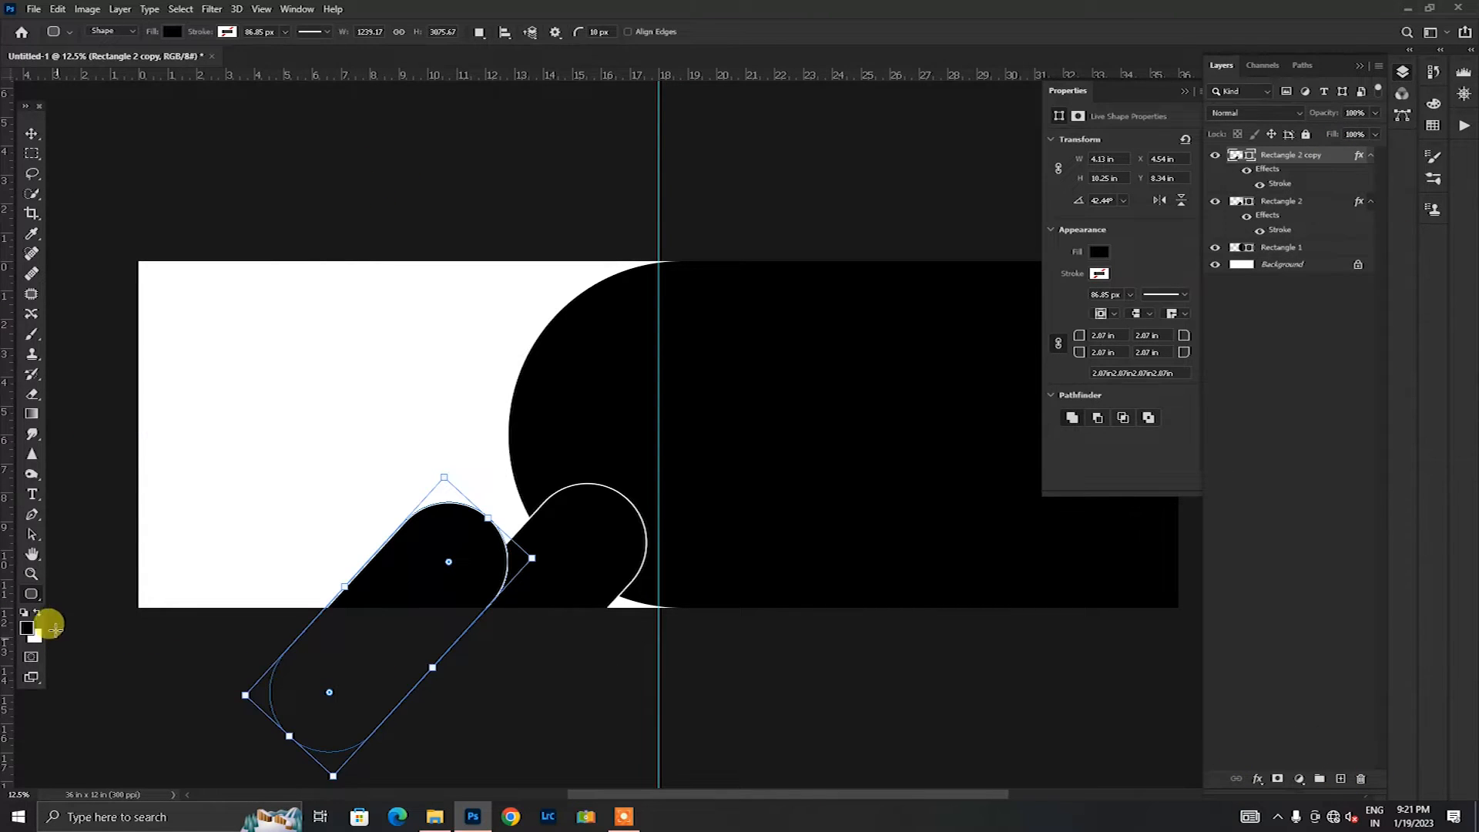
# Step: Draw a black ellipse about 10.8 by 10.48 in and place it partly outside the canvas's upper-left corner
pyautogui.rightClick(37, 600)
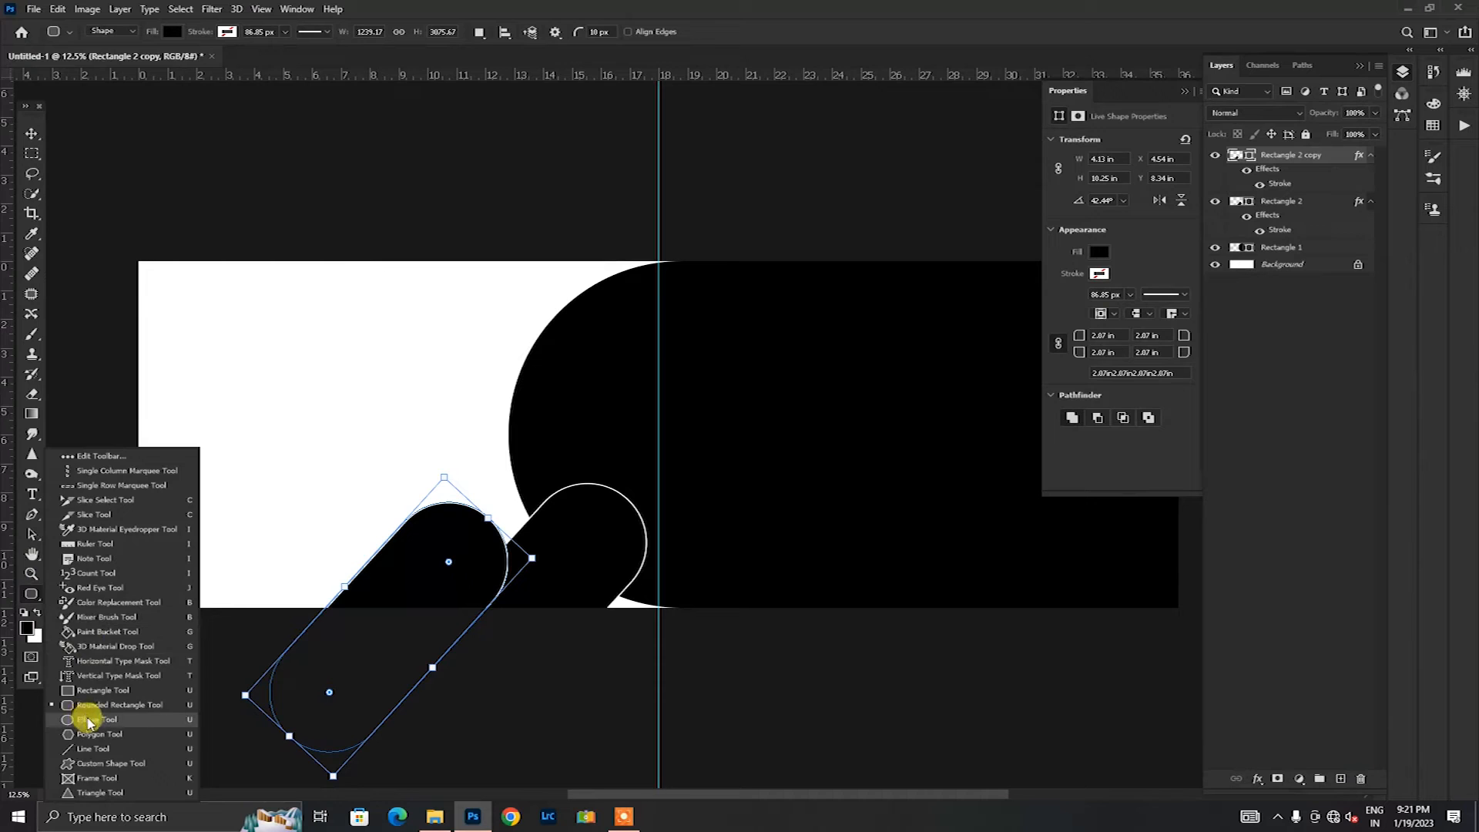
pyautogui.click(85, 706)
pyautogui.moveTo(134, 237); pyautogui.dragTo(405, 510)
pyautogui.click(33, 138)
pyautogui.moveTo(327, 392); pyautogui.dragTo(305, 386)
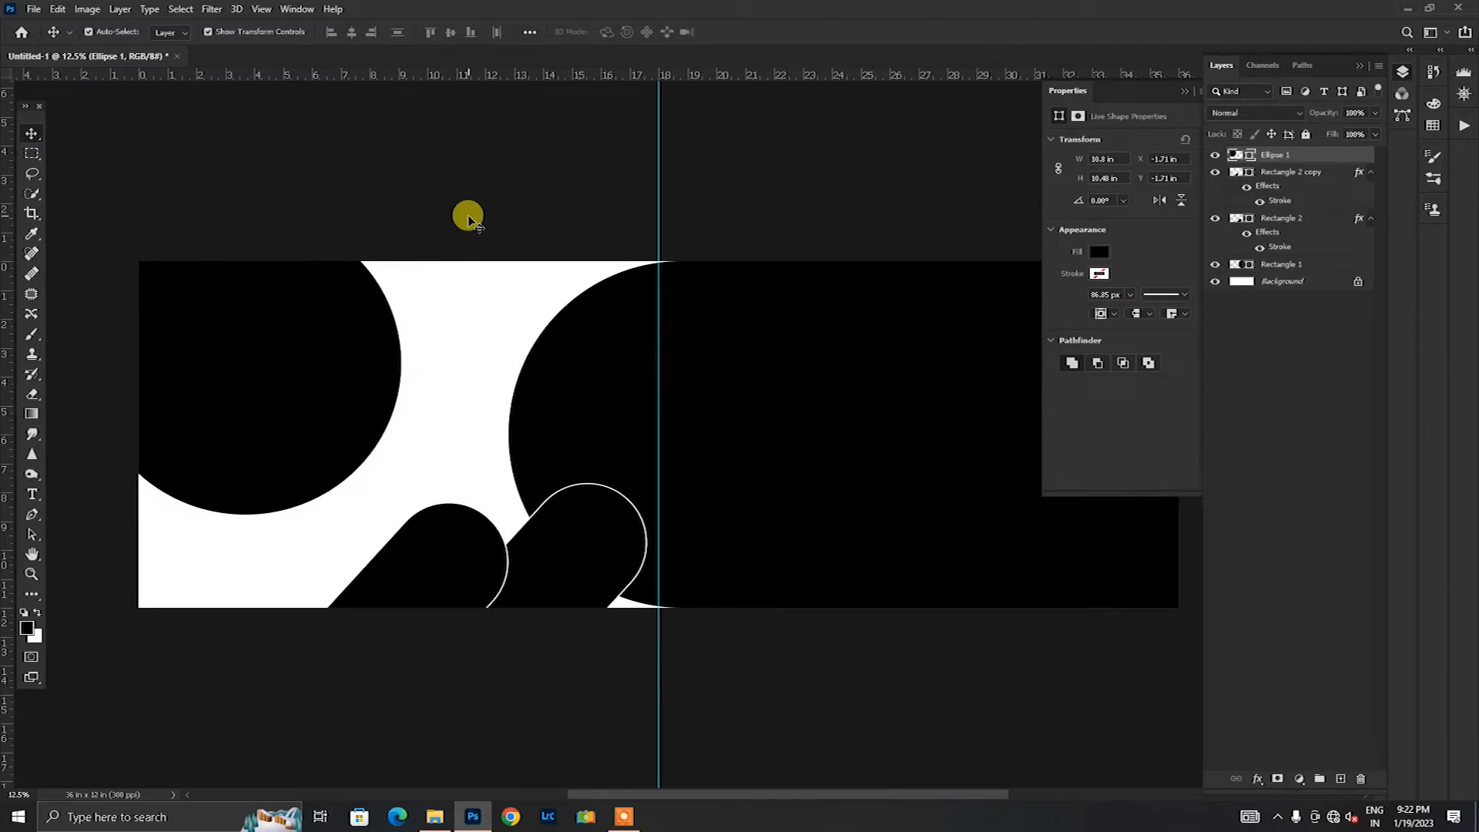
pyautogui.click(468, 219)
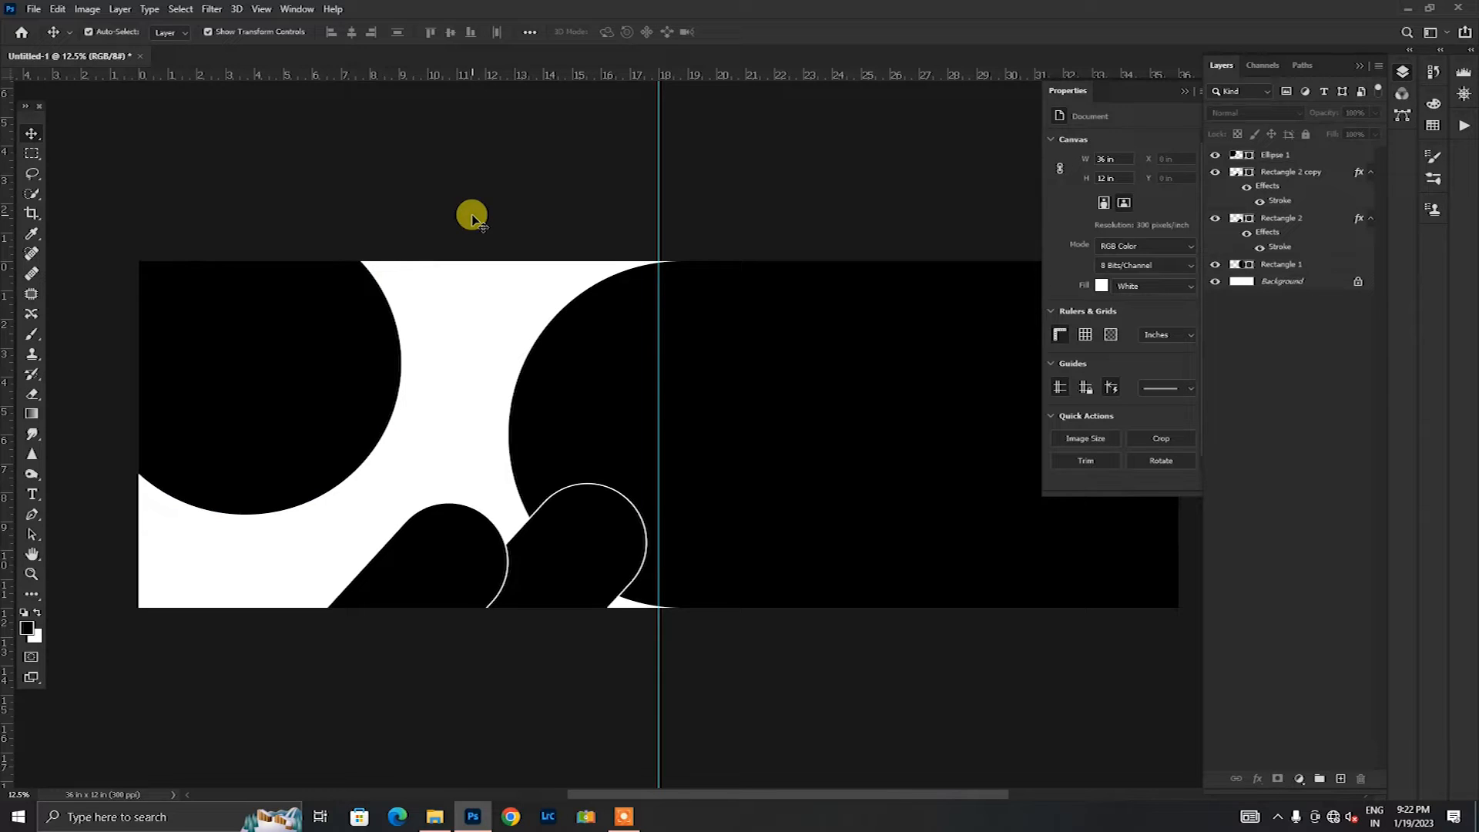
# Step: Enlarge the ellipse to about 12.97 by 12.59 in and nudge it into place at the canvas's left end
pyautogui.click(290, 420)
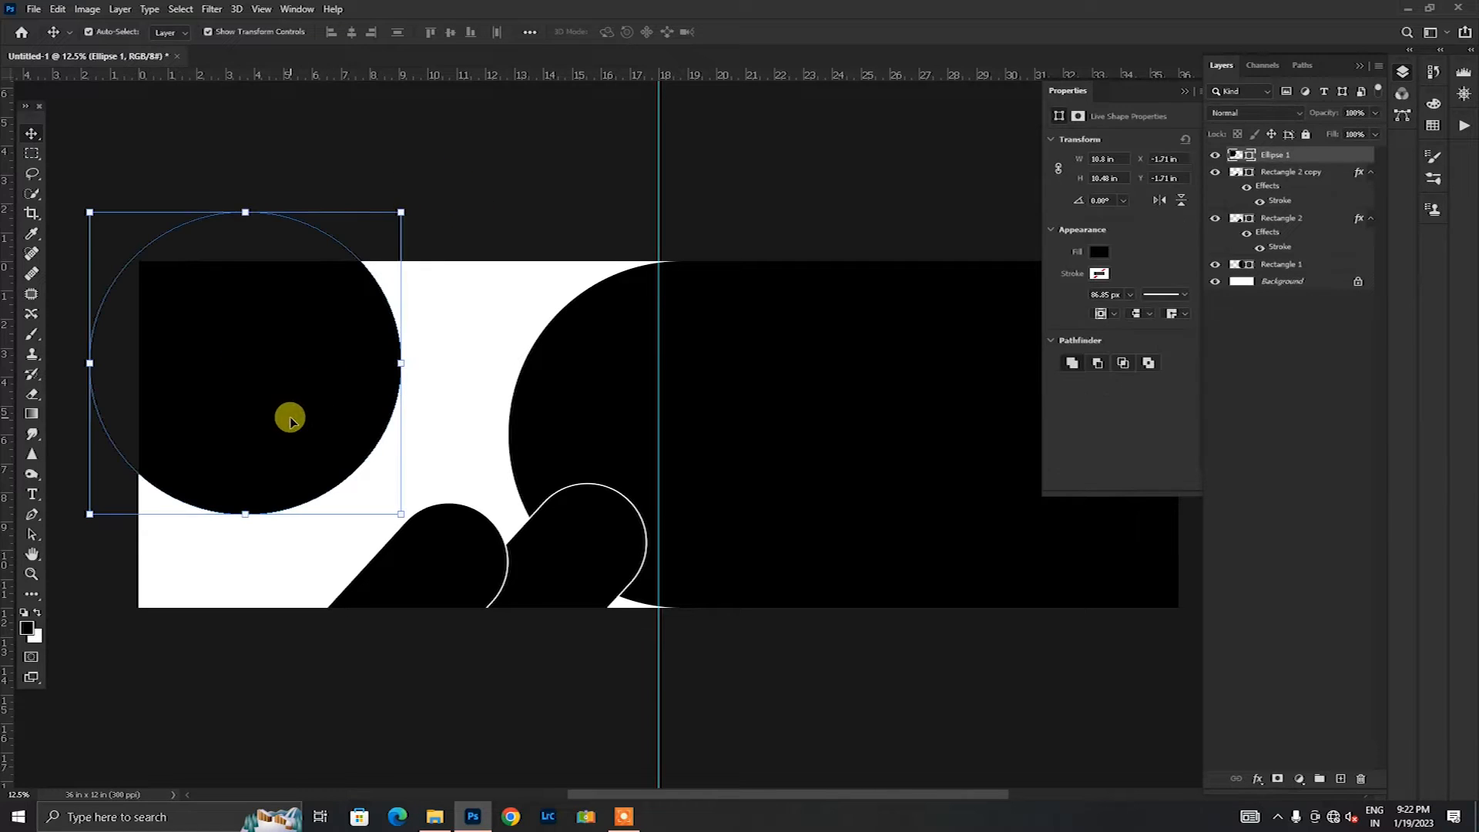
pyautogui.moveTo(252, 518); pyautogui.dragTo(251, 576)
pyautogui.click(763, 34)
pyautogui.moveTo(224, 410); pyautogui.dragTo(225, 391)
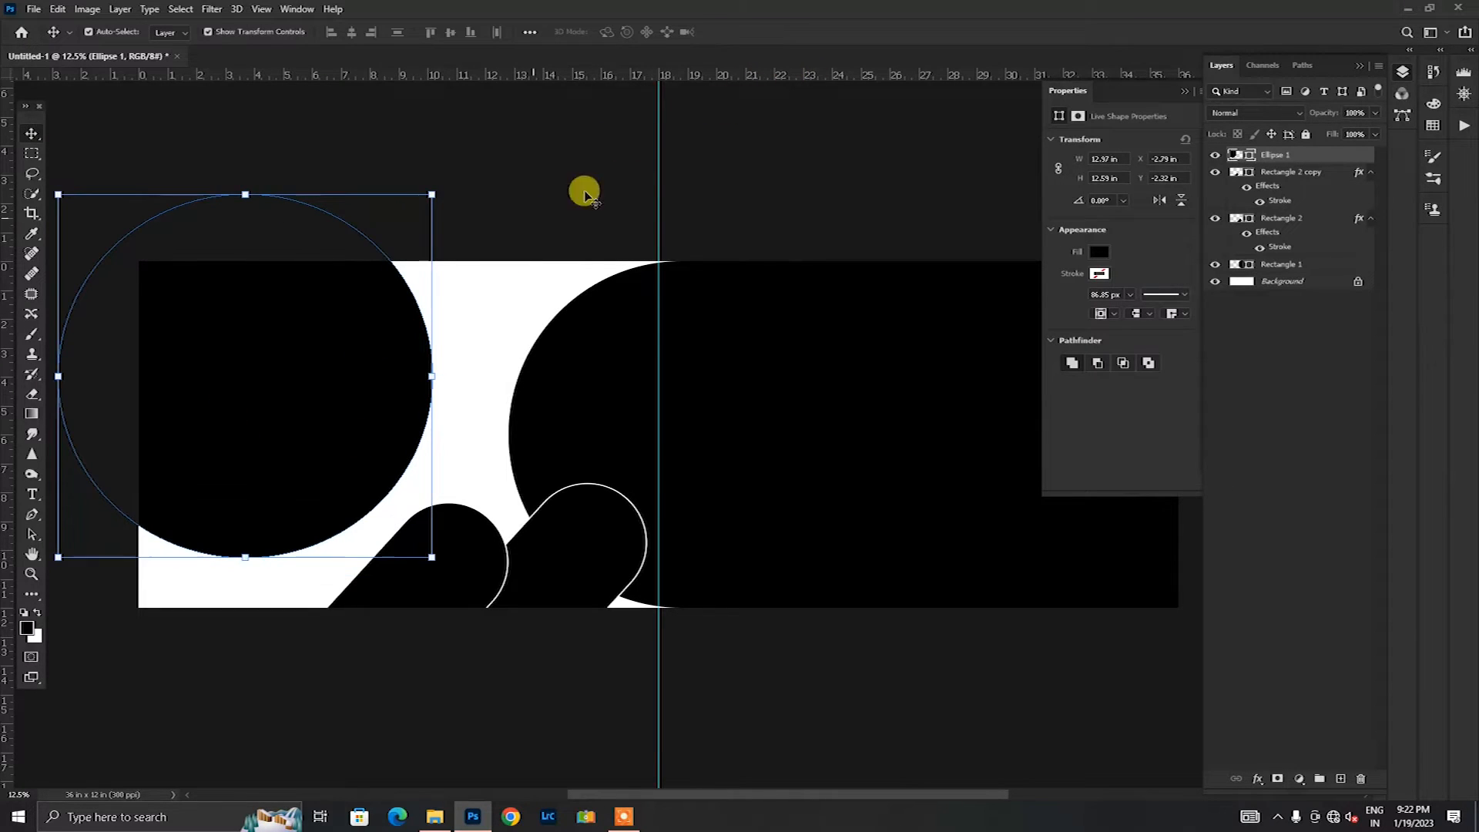
pyautogui.moveTo(270, 457); pyautogui.dragTo(271, 466)
pyautogui.click(740, 220)
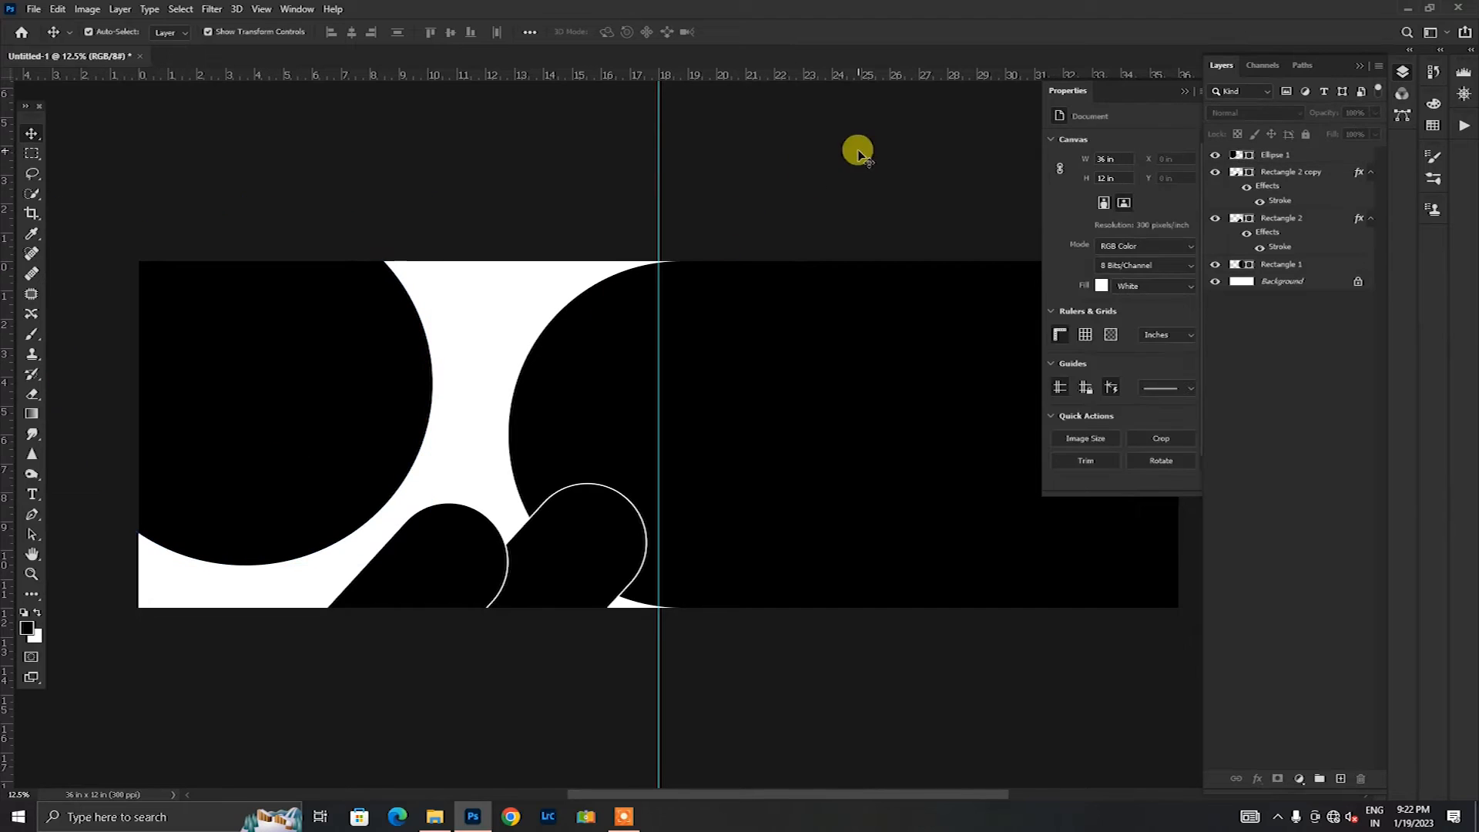
# Step: Place the bride photo AVI08908 directly above the Rectangle 1 layer and position it over the canvas's right half
pyautogui.click(1184, 91)
pyautogui.click(907, 393)
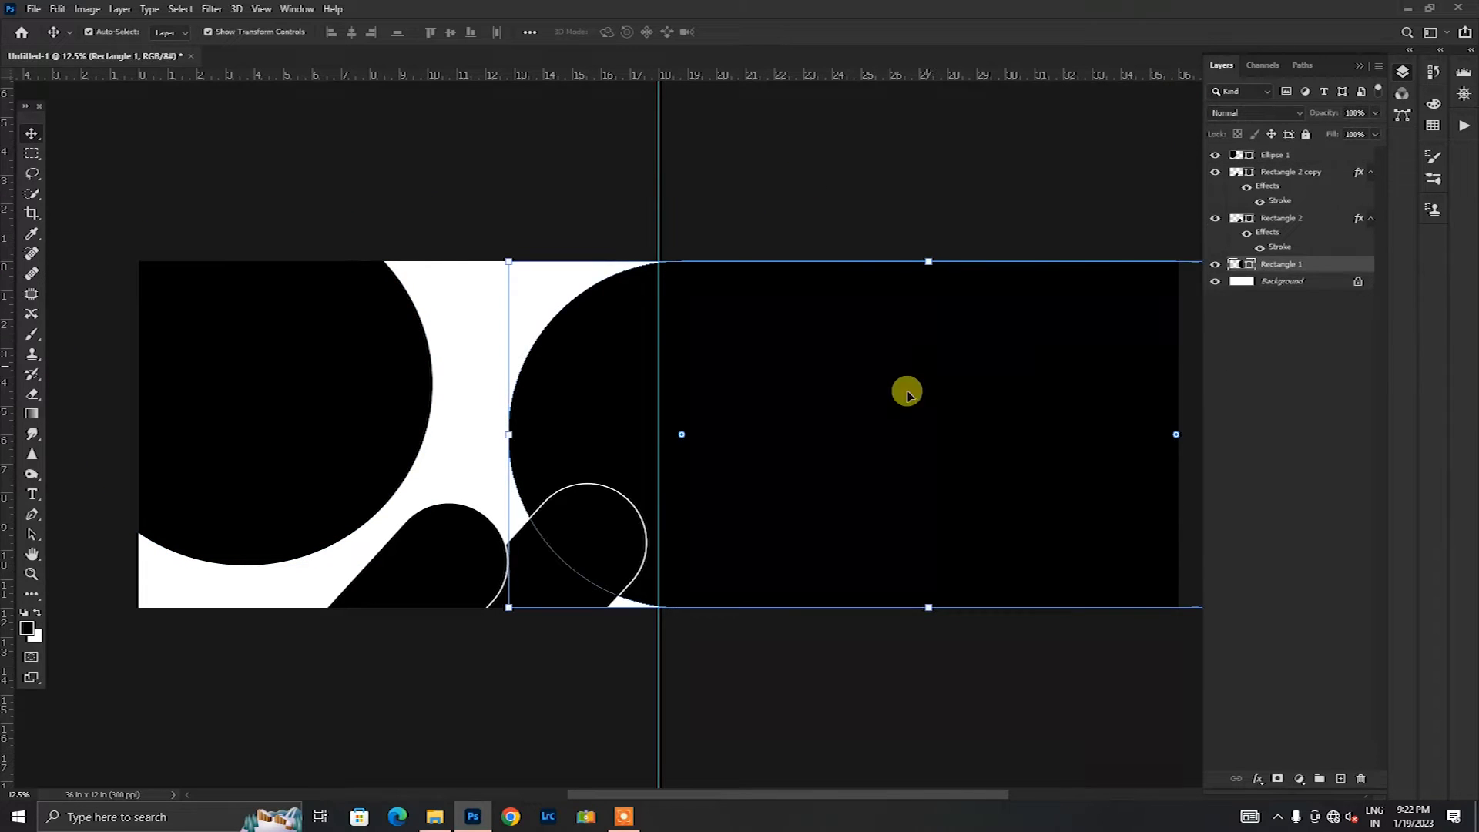
pyautogui.click(435, 816)
pyautogui.moveTo(269, 137); pyautogui.dragTo(834, 568)
pyautogui.moveTo(750, 794); pyautogui.dragTo(805, 795)
pyautogui.moveTo(713, 534); pyautogui.dragTo(954, 539)
pyautogui.click(755, 31)
# Step: Clip the bride photo AVI08908 to Rectangle 1 and set its blend mode to Luminosity
pyautogui.rightClick(1338, 264)
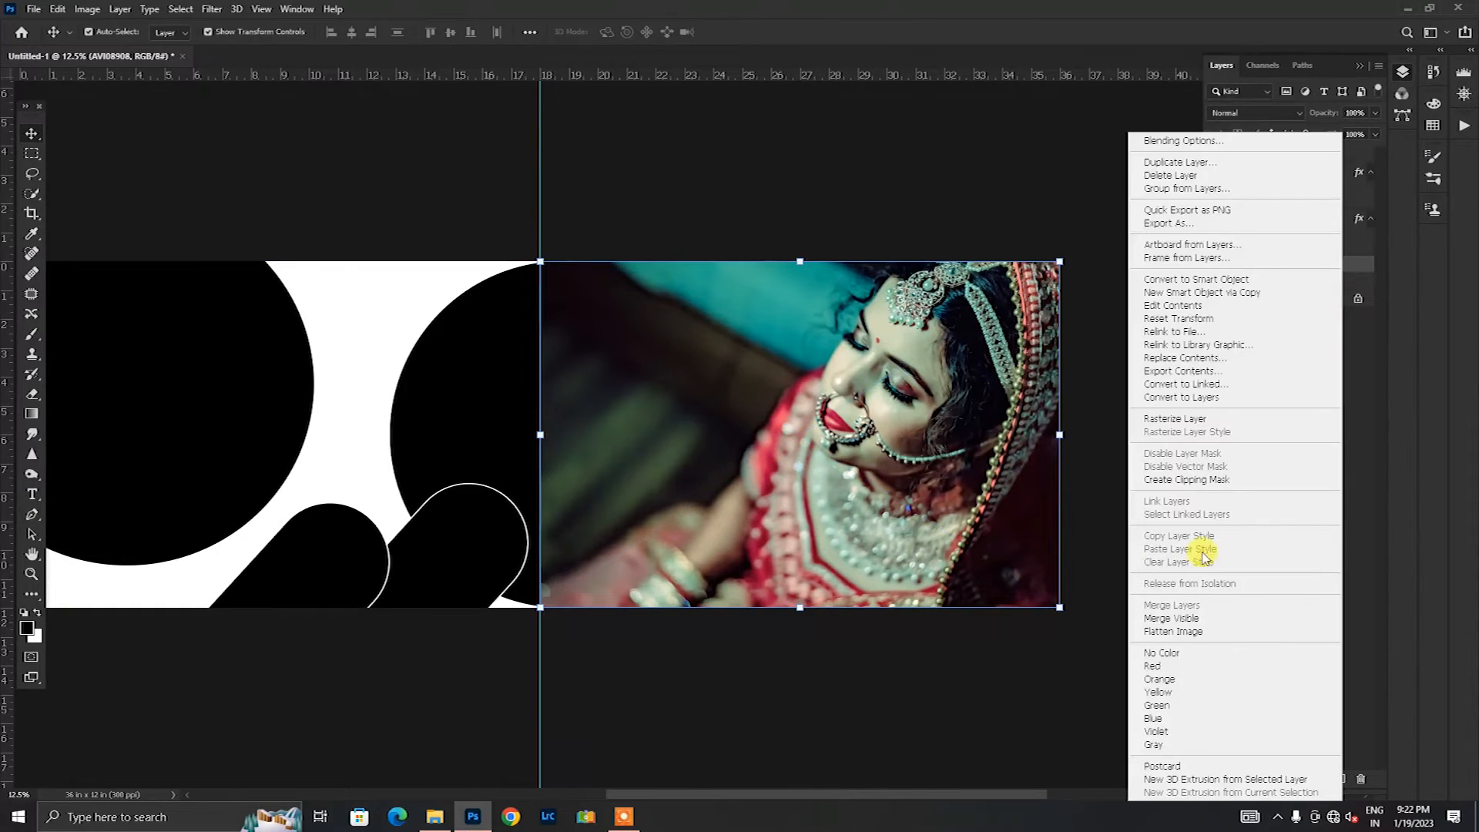
pyautogui.click(1224, 481)
pyautogui.click(1246, 116)
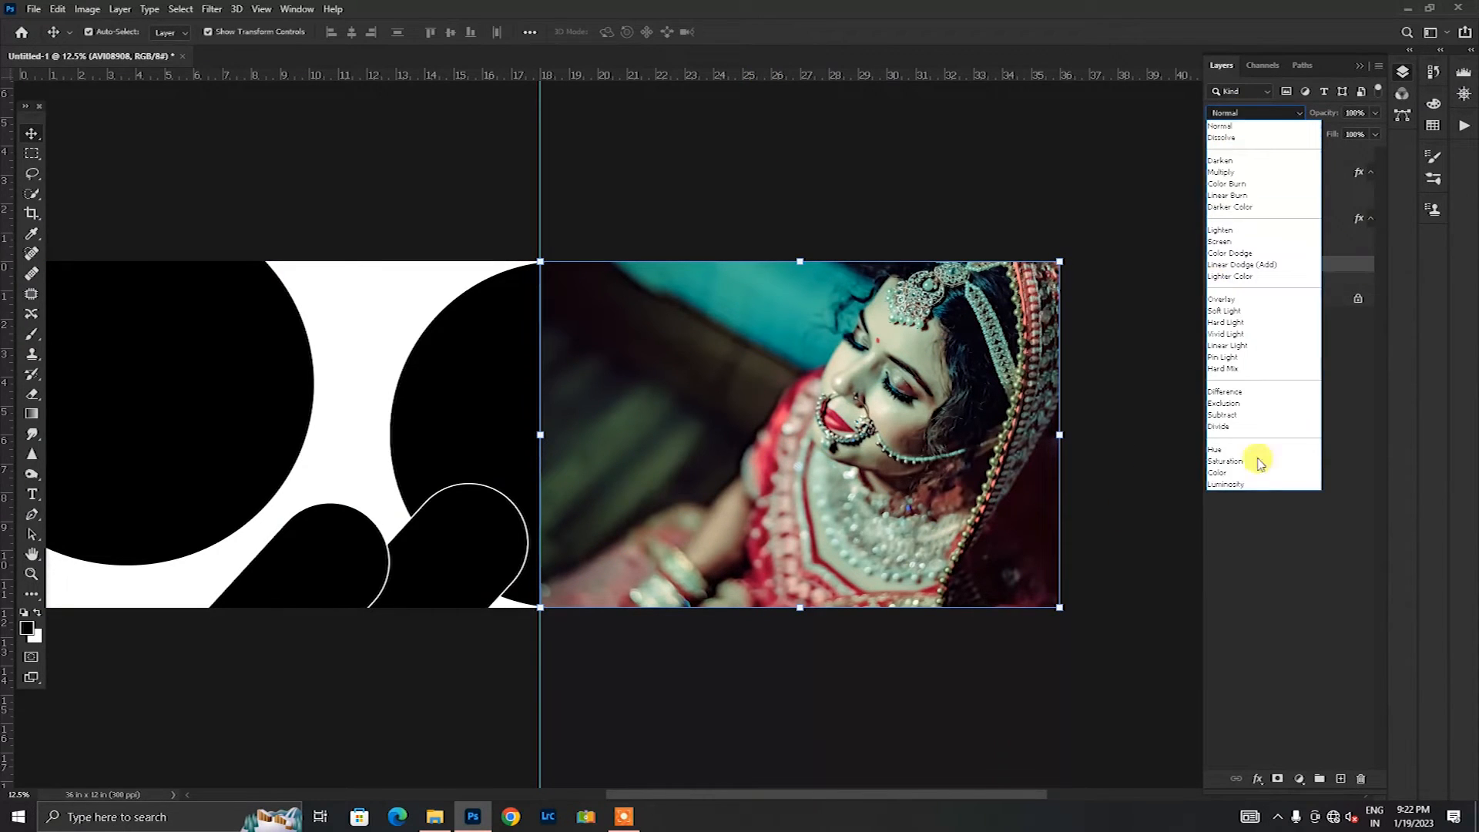
pyautogui.click(1225, 489)
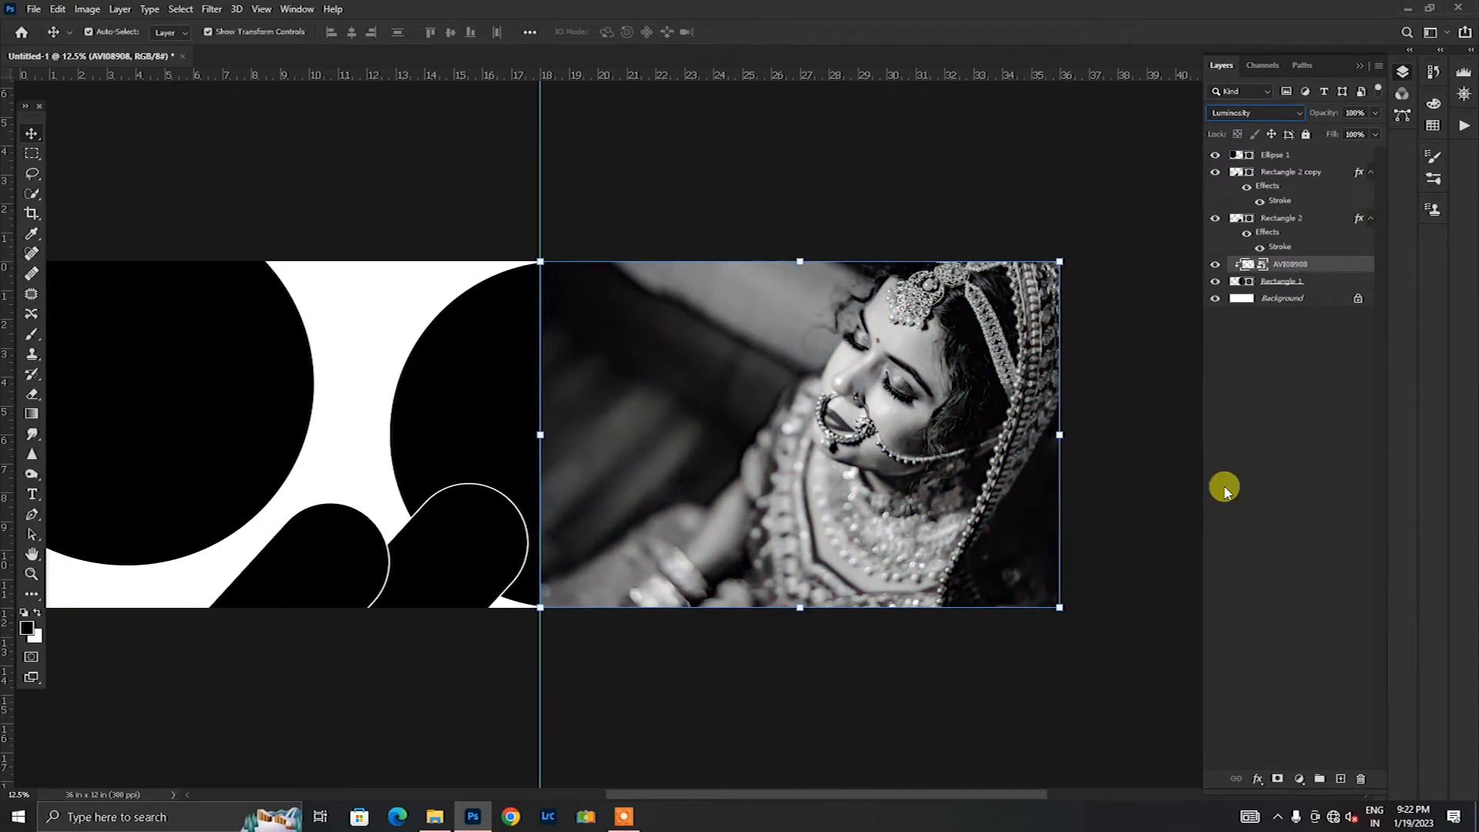
# Step: Add a layer mask to the bride photo and fade its left and lower areas with a large soft black brush at 31% opacity
pyautogui.click(34, 338)
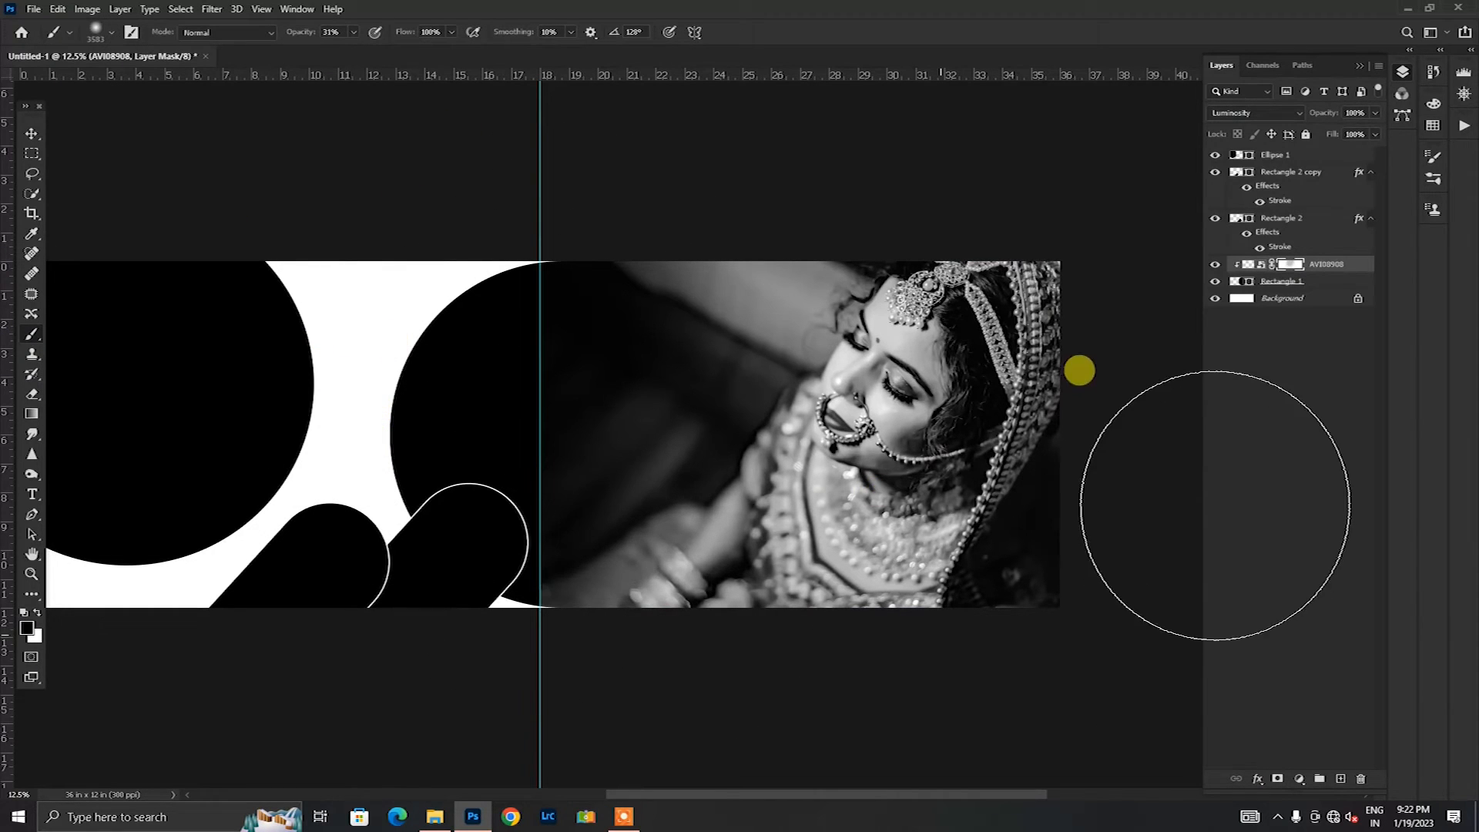
pyautogui.click(543, 503)
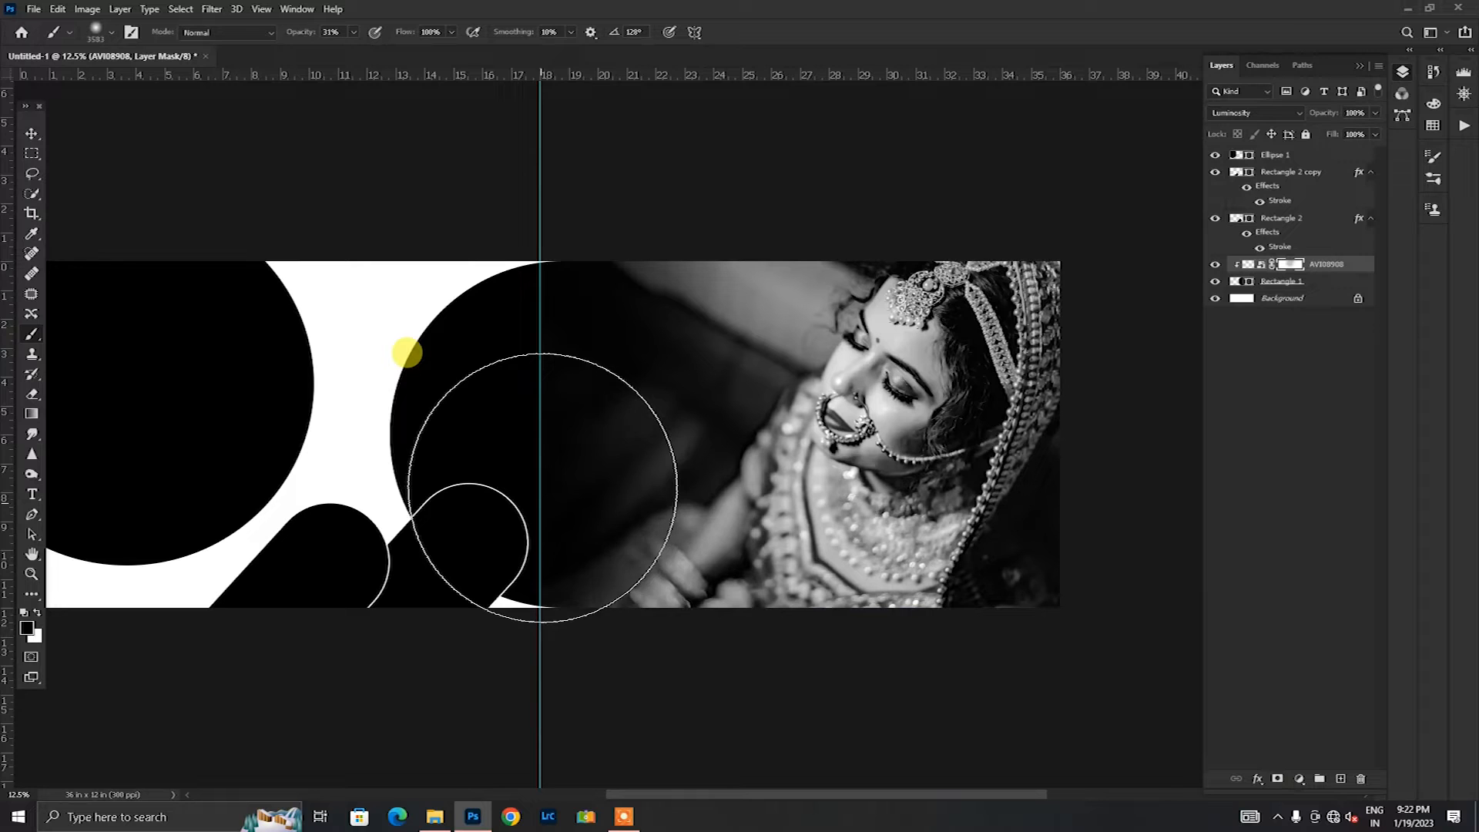
pyautogui.moveTo(558, 485)
pyautogui.mouseDown()
pyautogui.moveTo(697, 562)
pyautogui.moveTo(1002, 562)
pyautogui.mouseUp()
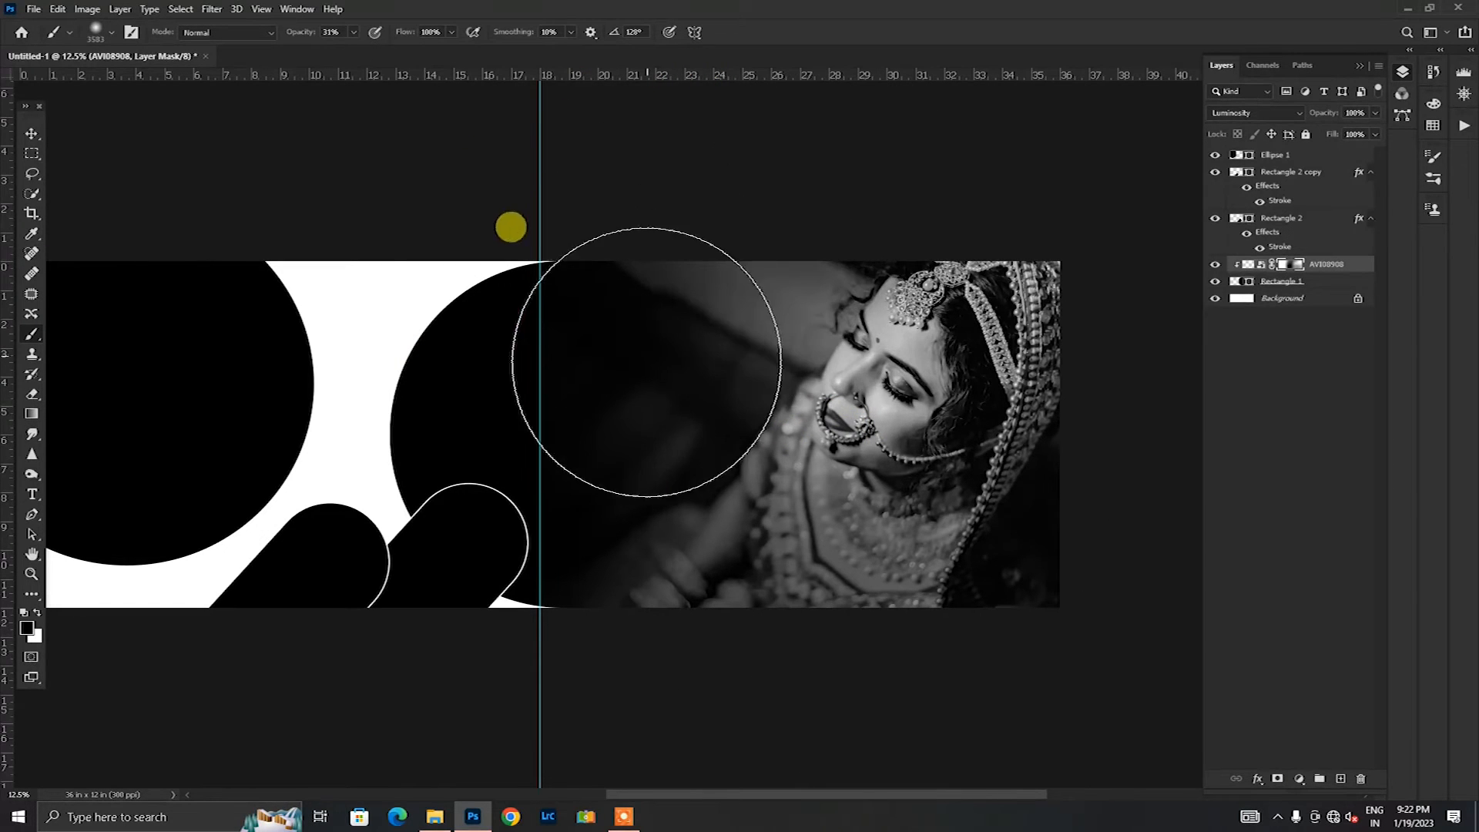
pyautogui.moveTo(647, 362); pyautogui.dragTo(1007, 594)
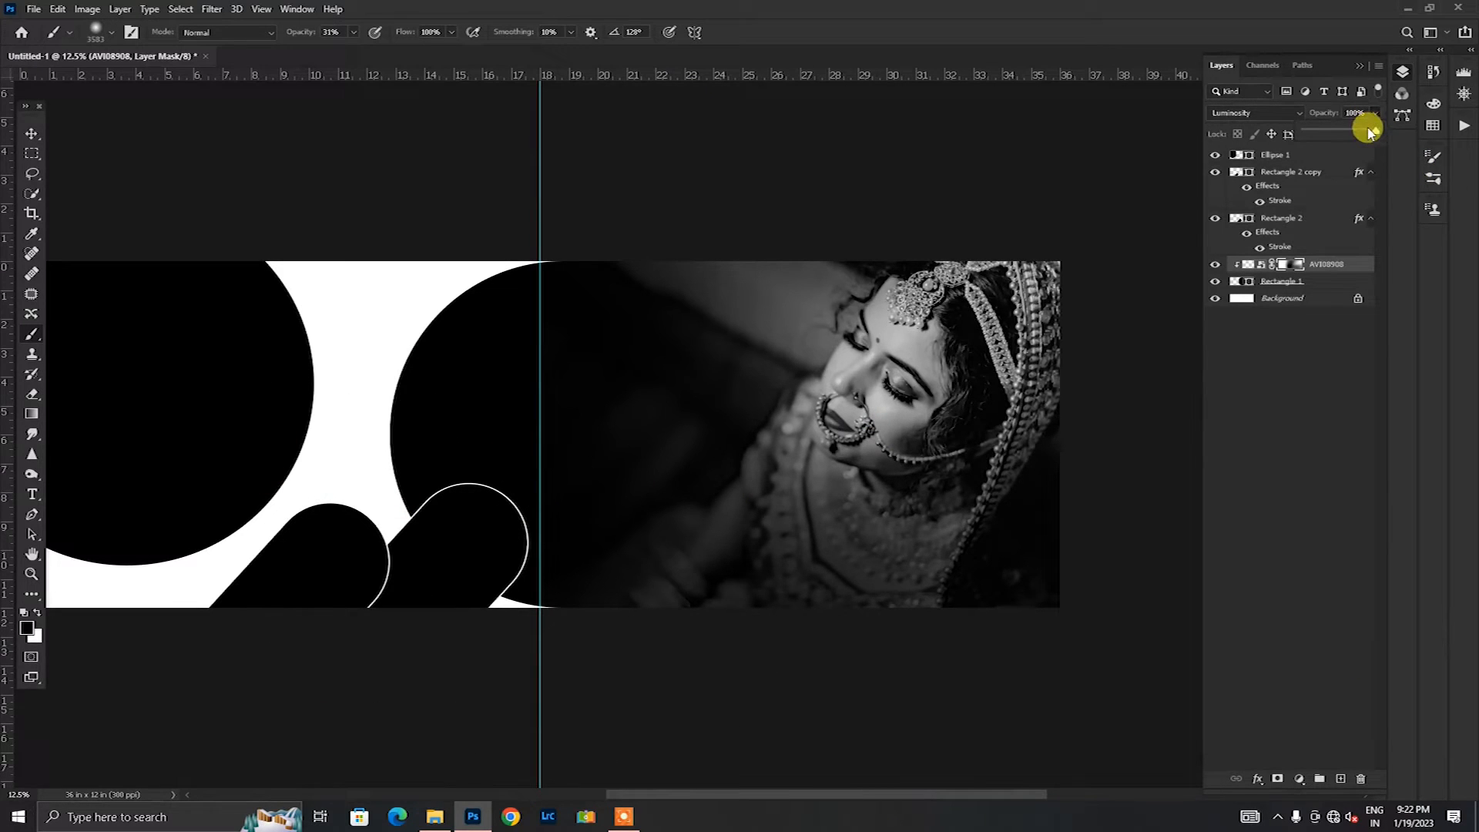
# Step: Lower the bride photo layer's opacity to 83% and deselect the layer
pyautogui.moveTo(1363, 130); pyautogui.dragTo(1365, 130)
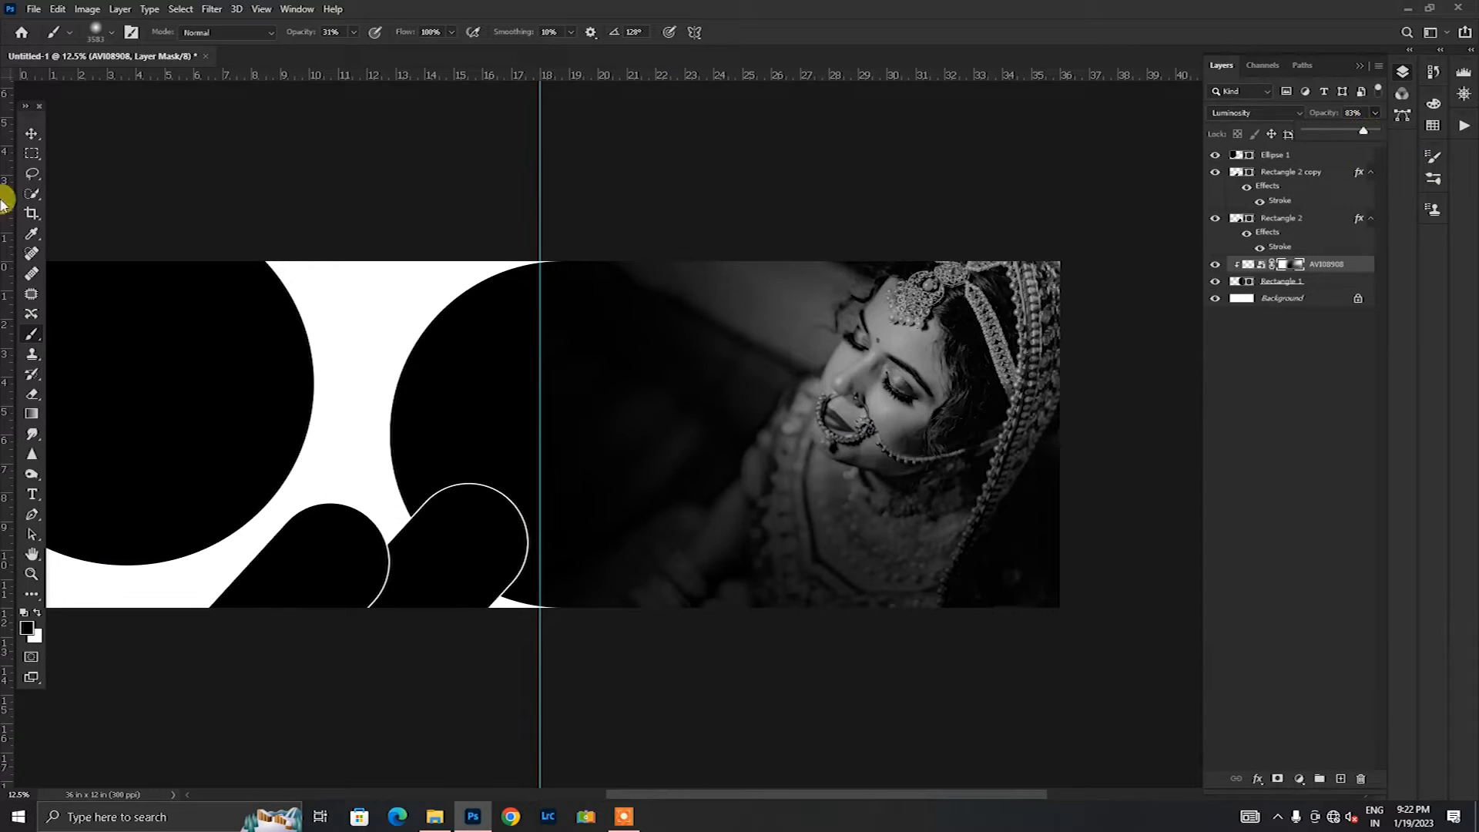
pyautogui.click(23, 126)
pyautogui.click(344, 175)
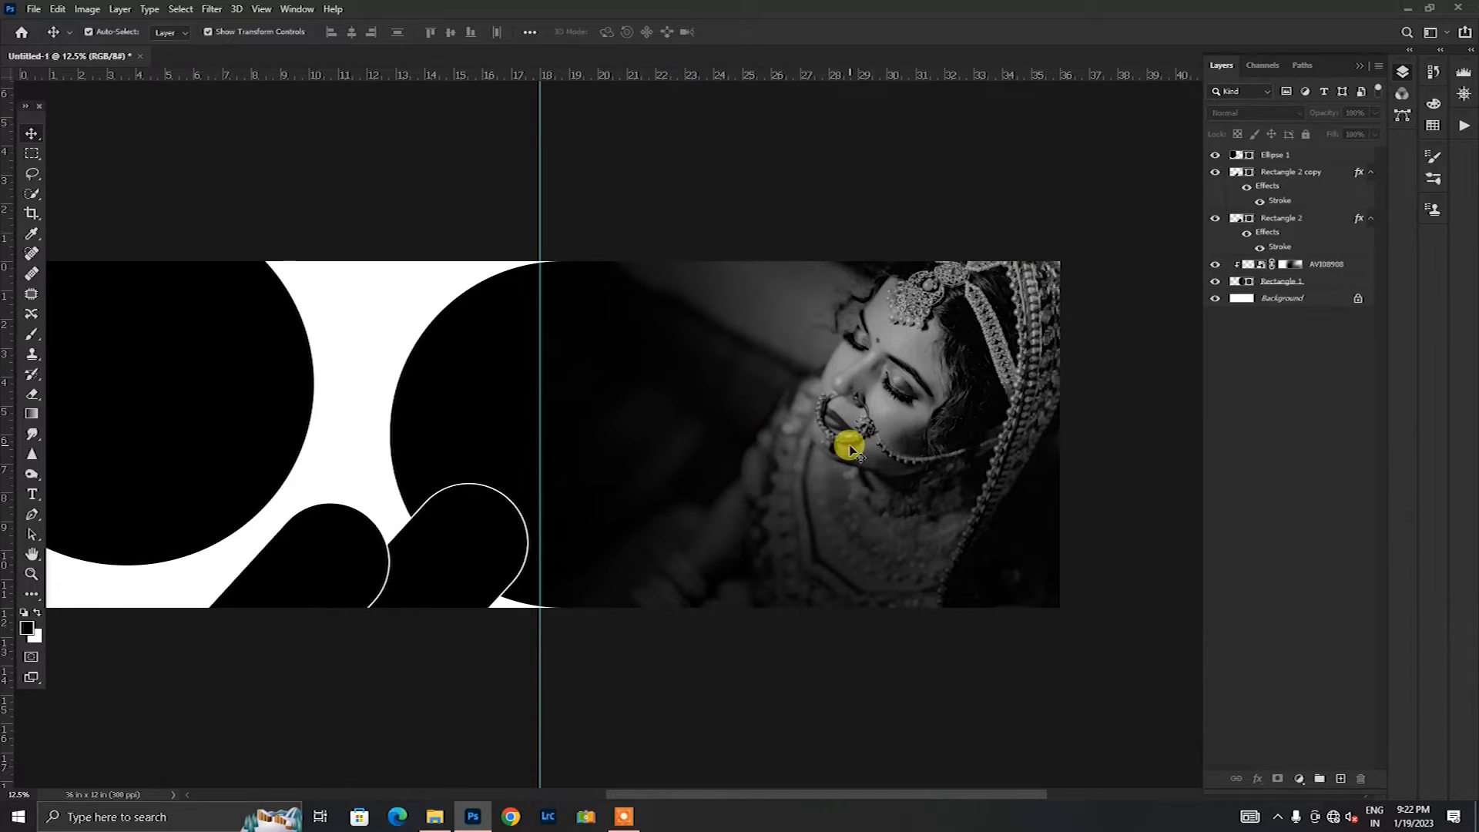
# Step: Place Bokeh-PNG-Image-HD.png from the dm folder over the bride photo and scale it to about 261%, extending left past the centre guide
pyautogui.click(435, 817)
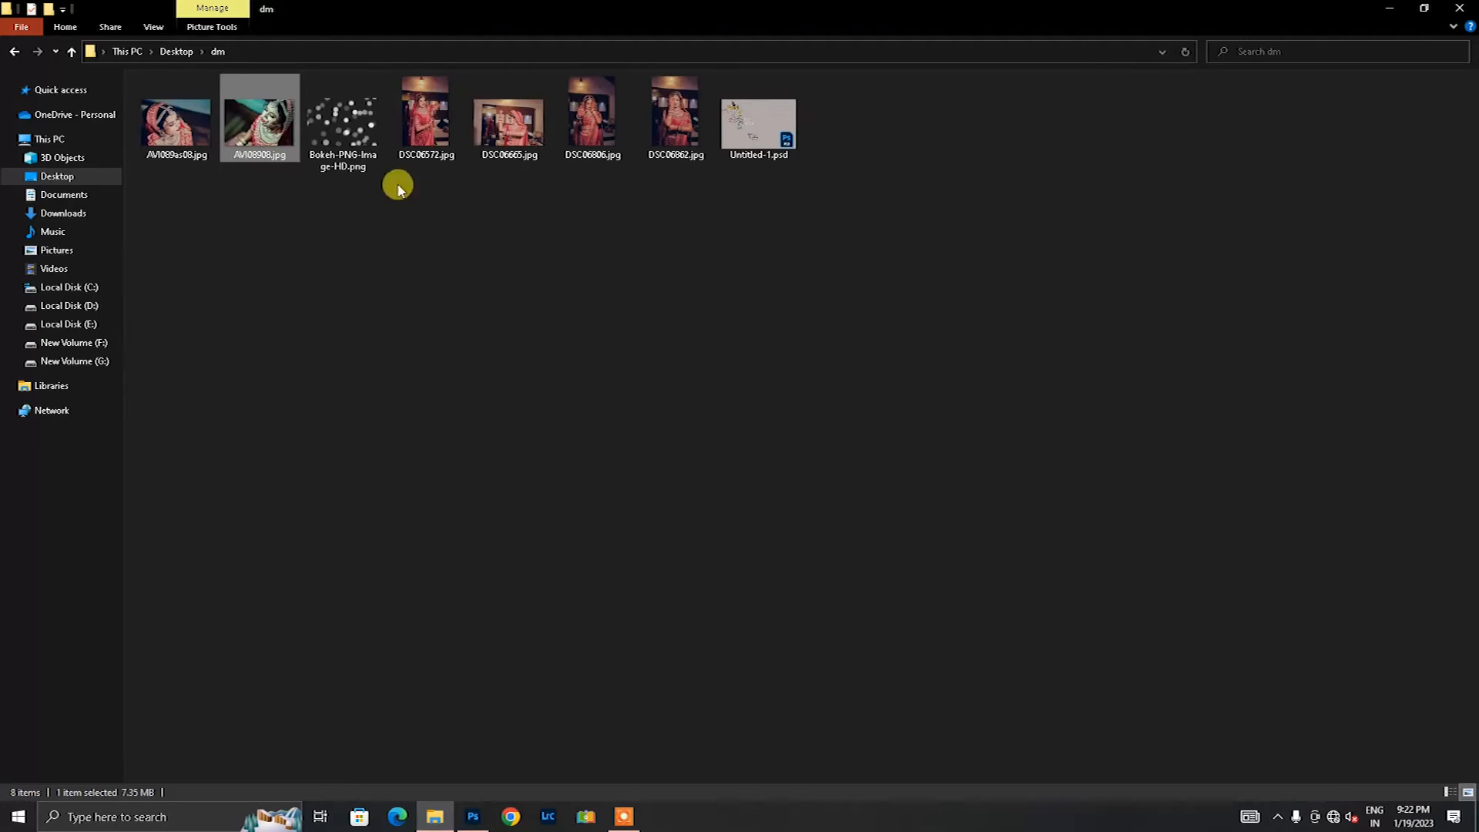
pyautogui.click(354, 121)
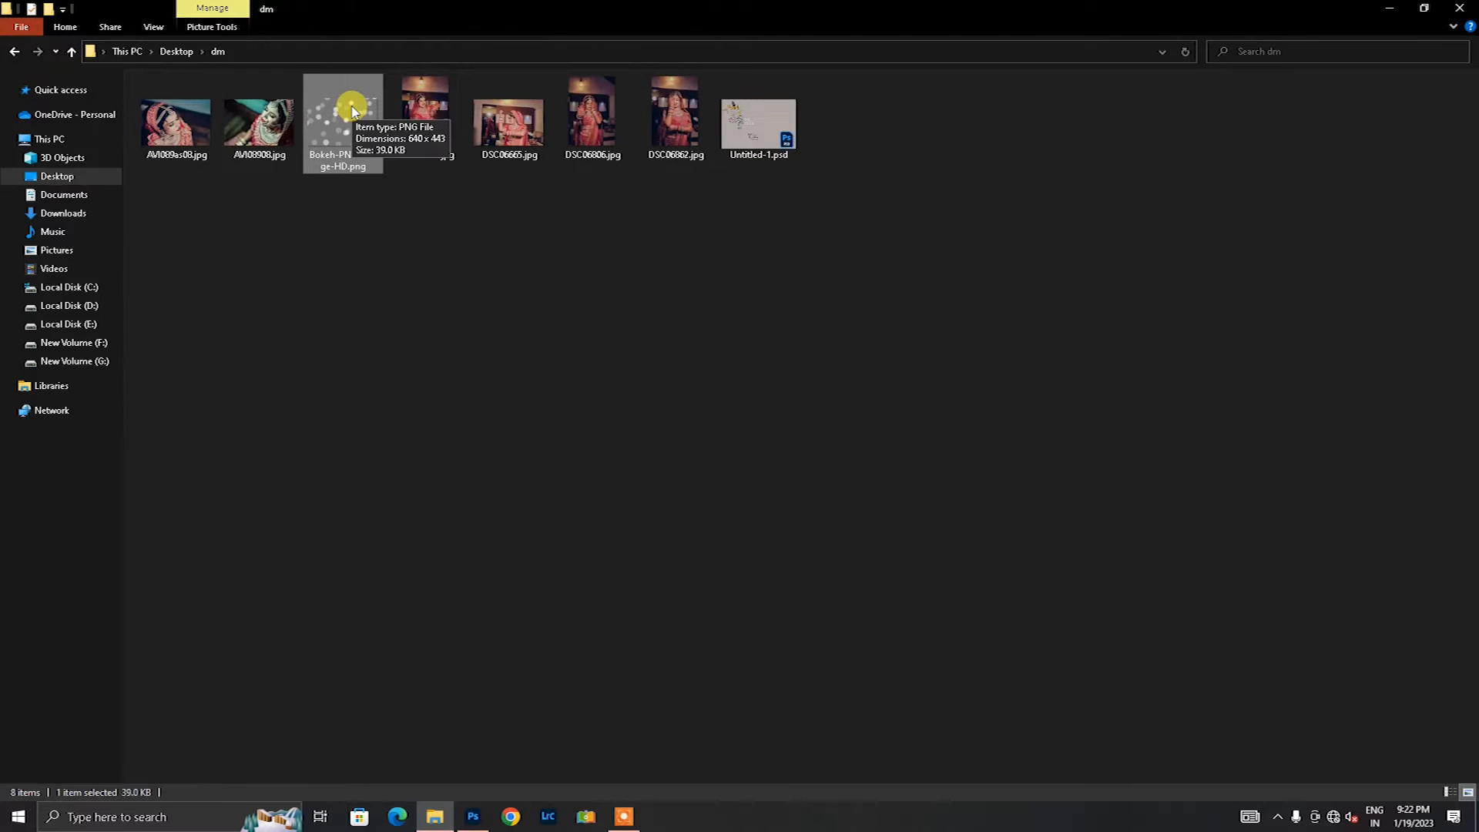
pyautogui.moveTo(342, 73); pyautogui.dragTo(1027, 608)
pyautogui.moveTo(860, 587); pyautogui.dragTo(885, 464)
pyautogui.moveTo(712, 221); pyautogui.dragTo(713, 256)
pyautogui.moveTo(713, 370); pyautogui.dragTo(809, 373)
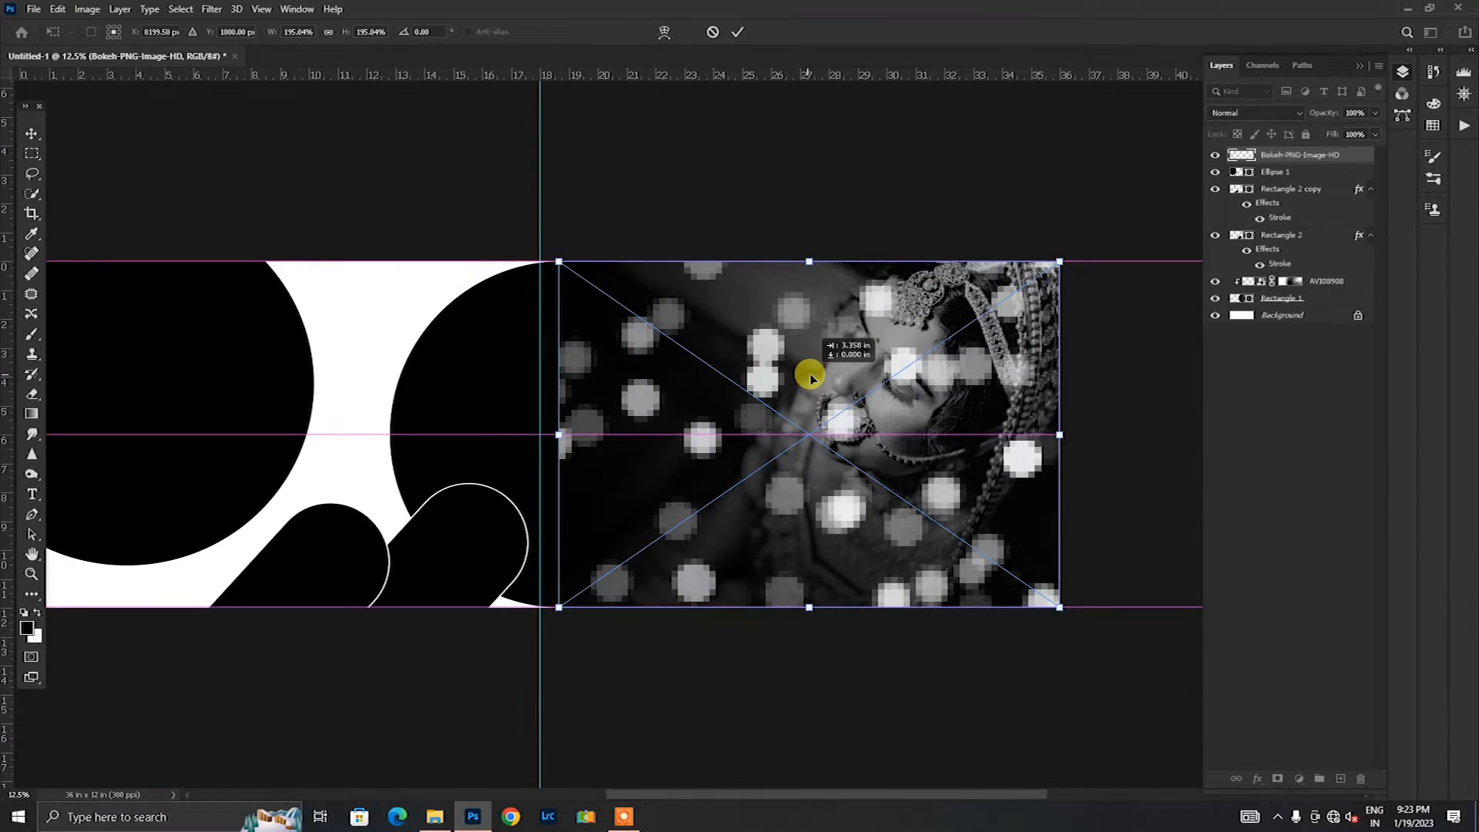
pyautogui.moveTo(560, 435); pyautogui.dragTo(383, 419)
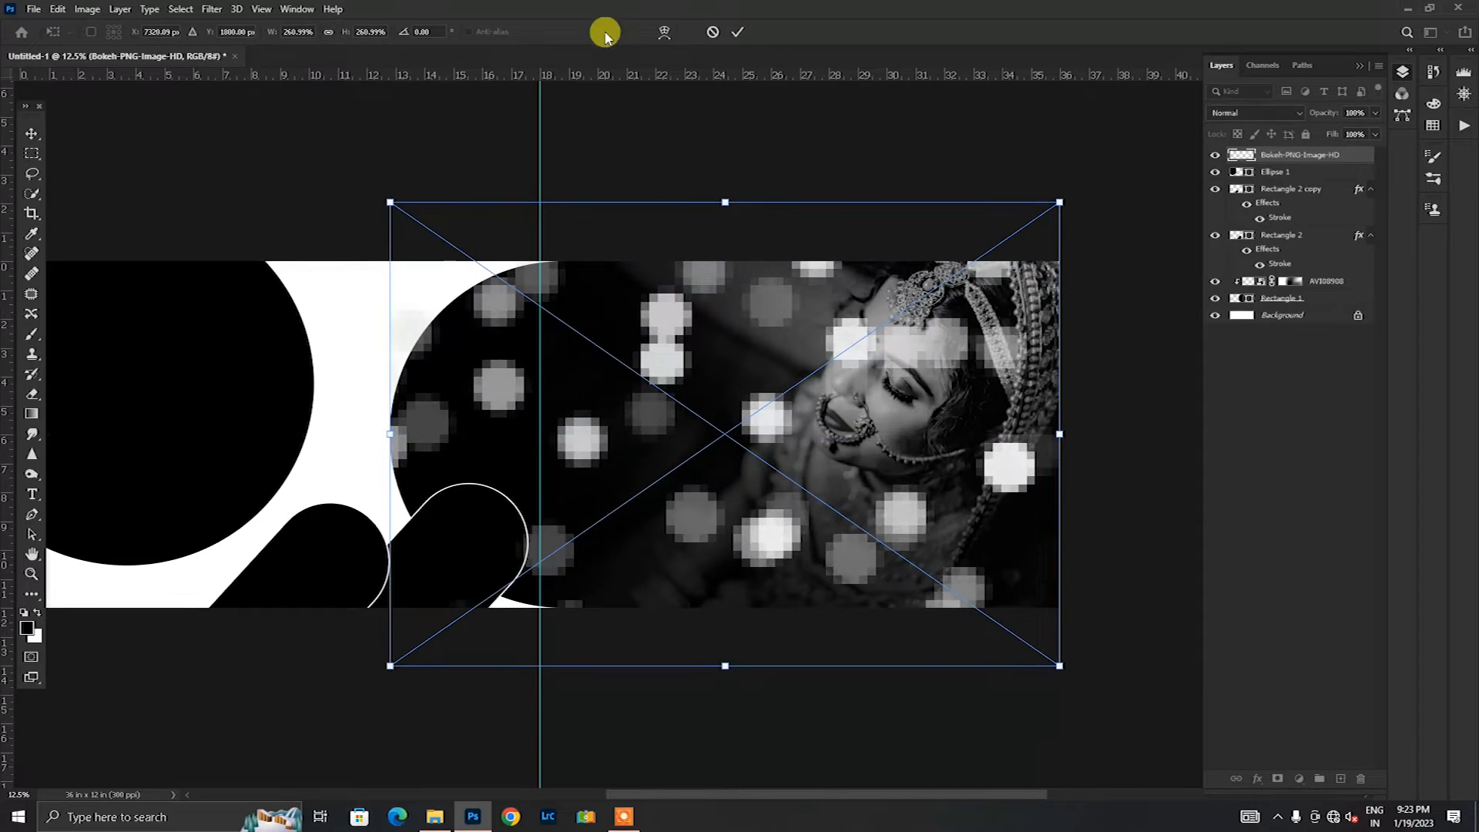
pyautogui.click(737, 31)
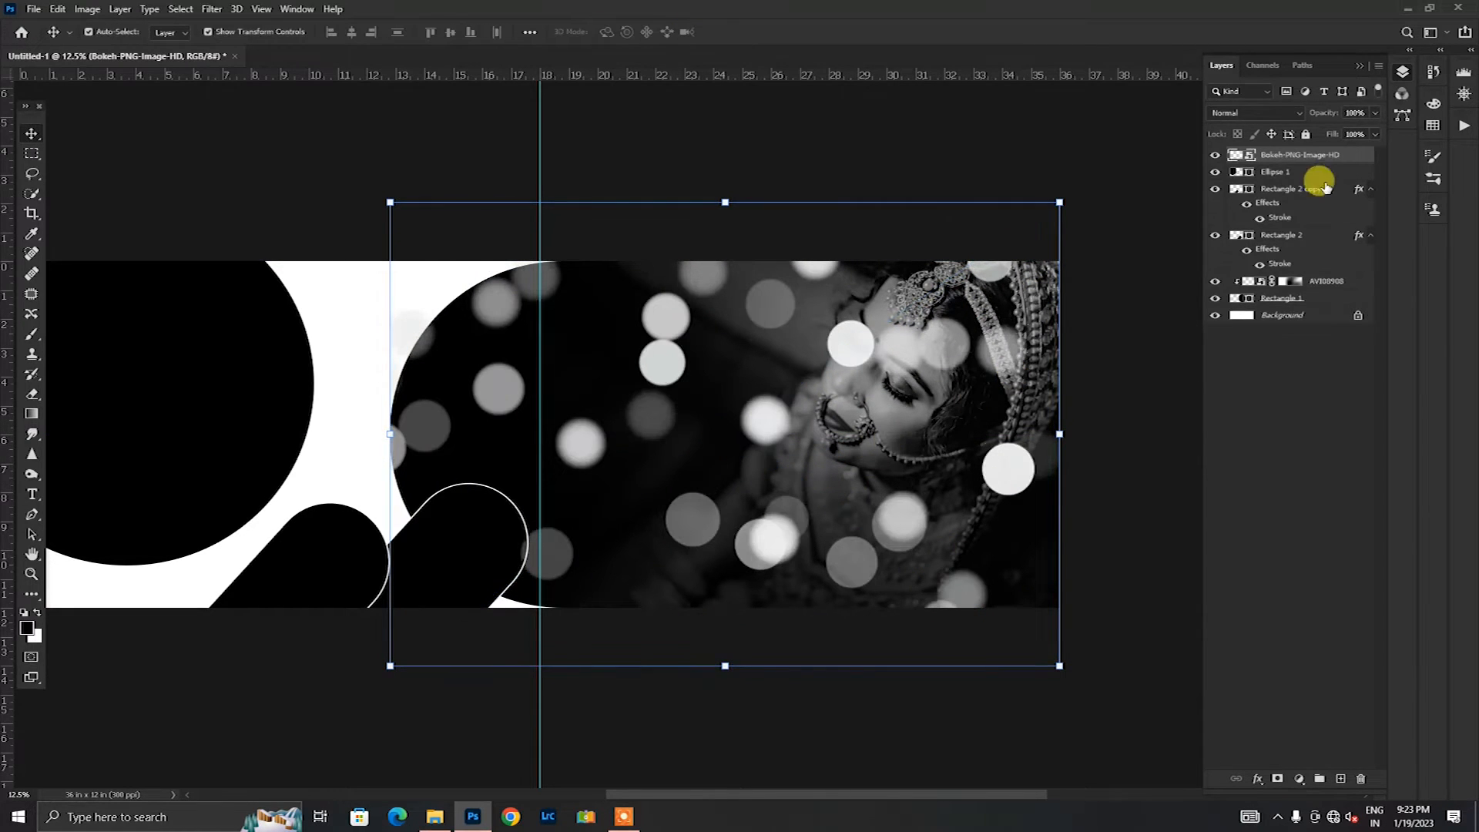
# Step: Rasterize the bokeh layer and offset a duplicate of it about 2 in to the left
pyautogui.rightClick(1312, 155)
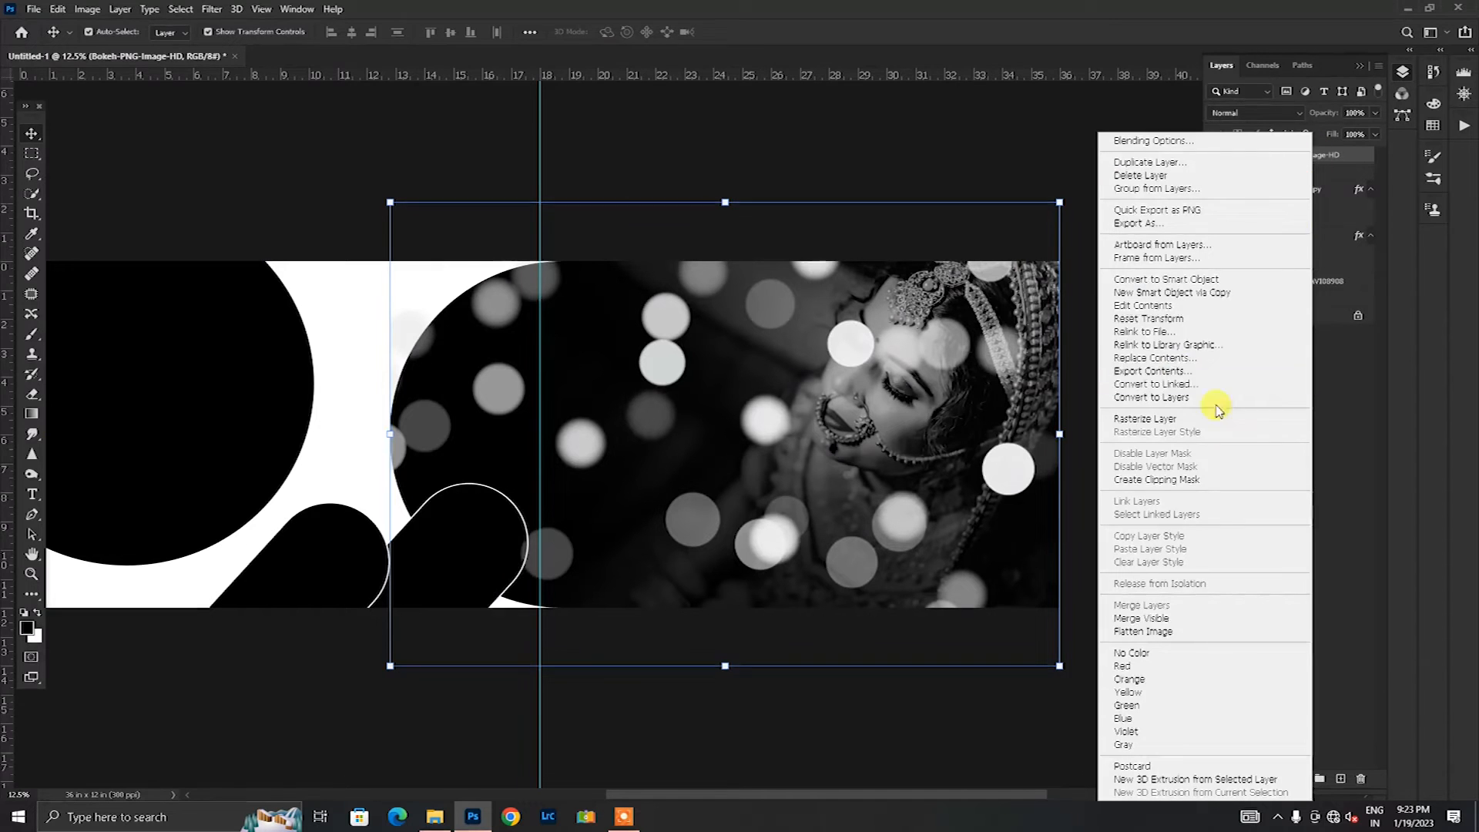
pyautogui.click(1224, 385)
pyautogui.hotkey('ctrl', 'j')
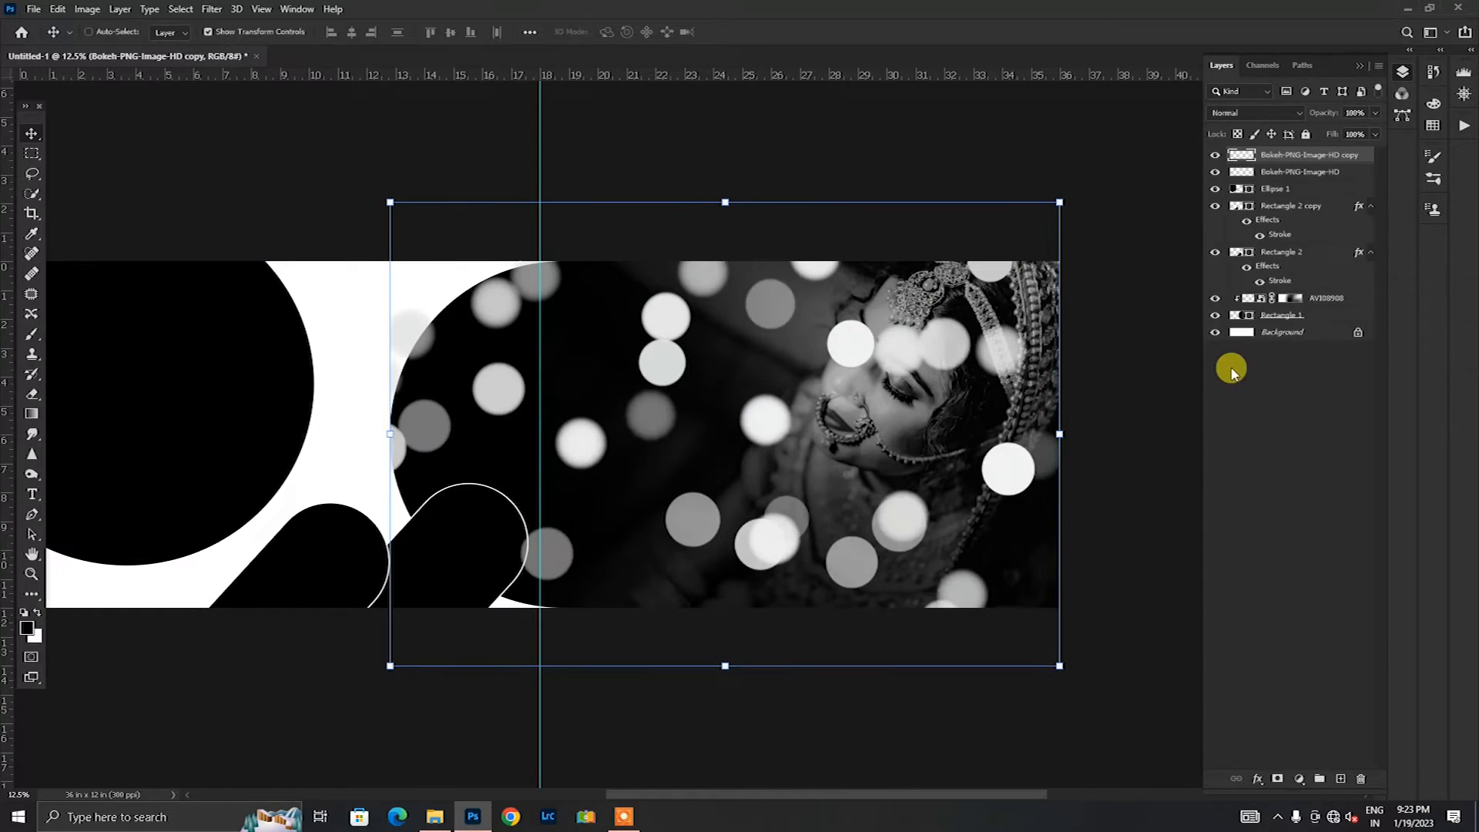
pyautogui.moveTo(691, 383); pyautogui.dragTo(634, 415)
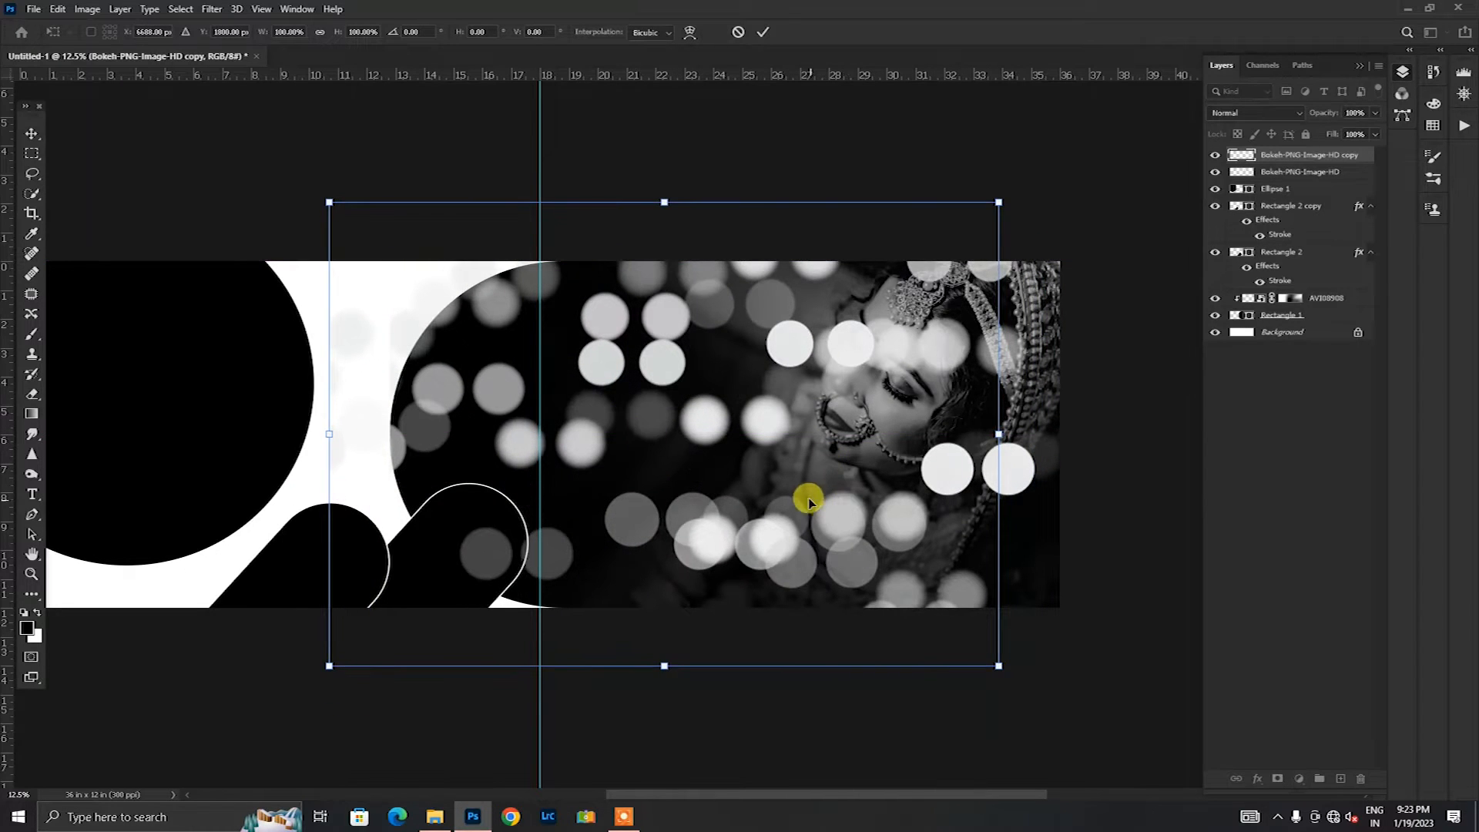
pyautogui.click(761, 34)
# Step: Merge the two bokeh layers into one
pyautogui.click(1344, 173)
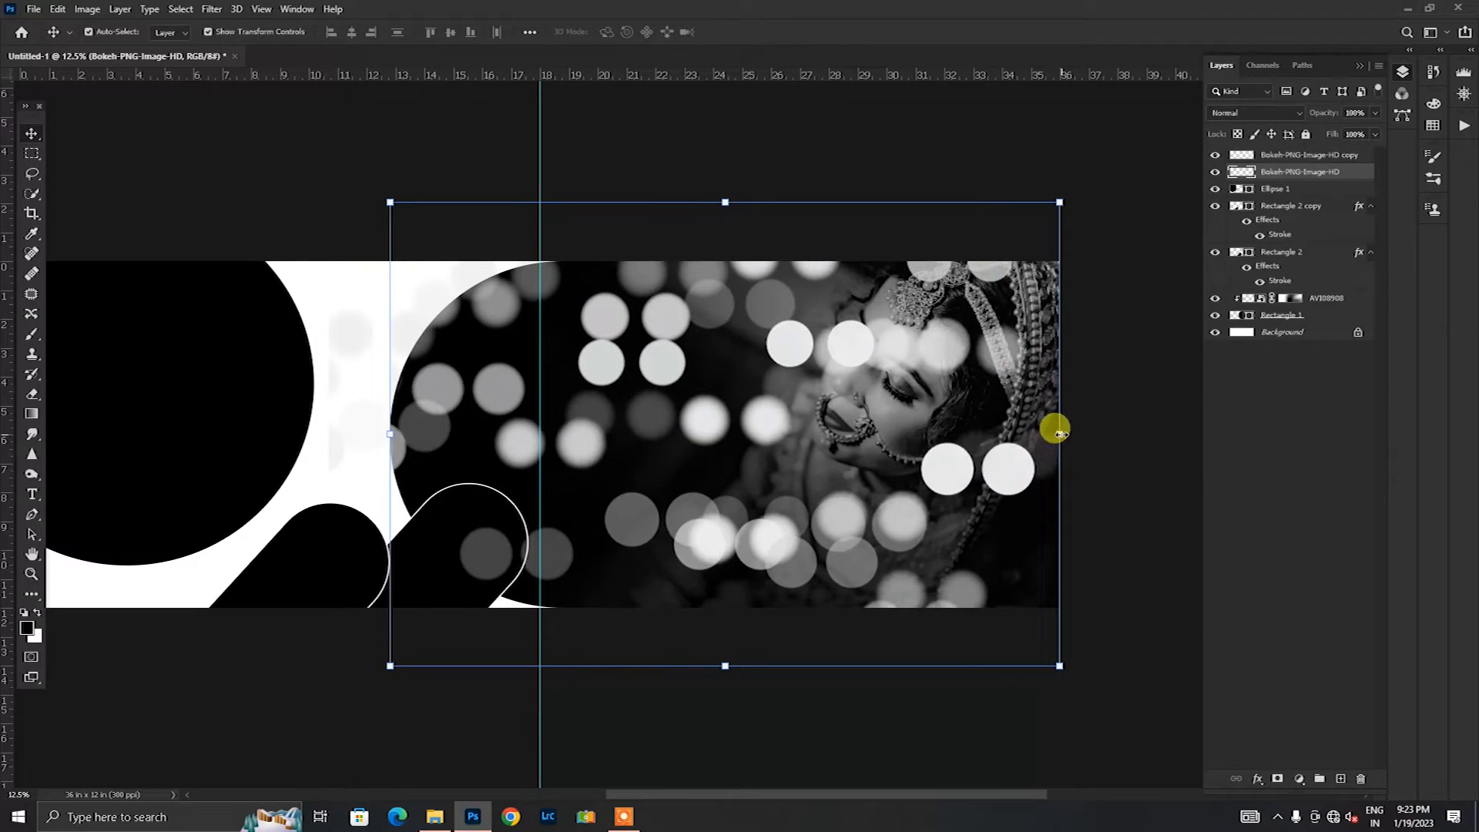
pyautogui.keyDown('shift'); pyautogui.click(1313, 156); pyautogui.keyUp('shift')
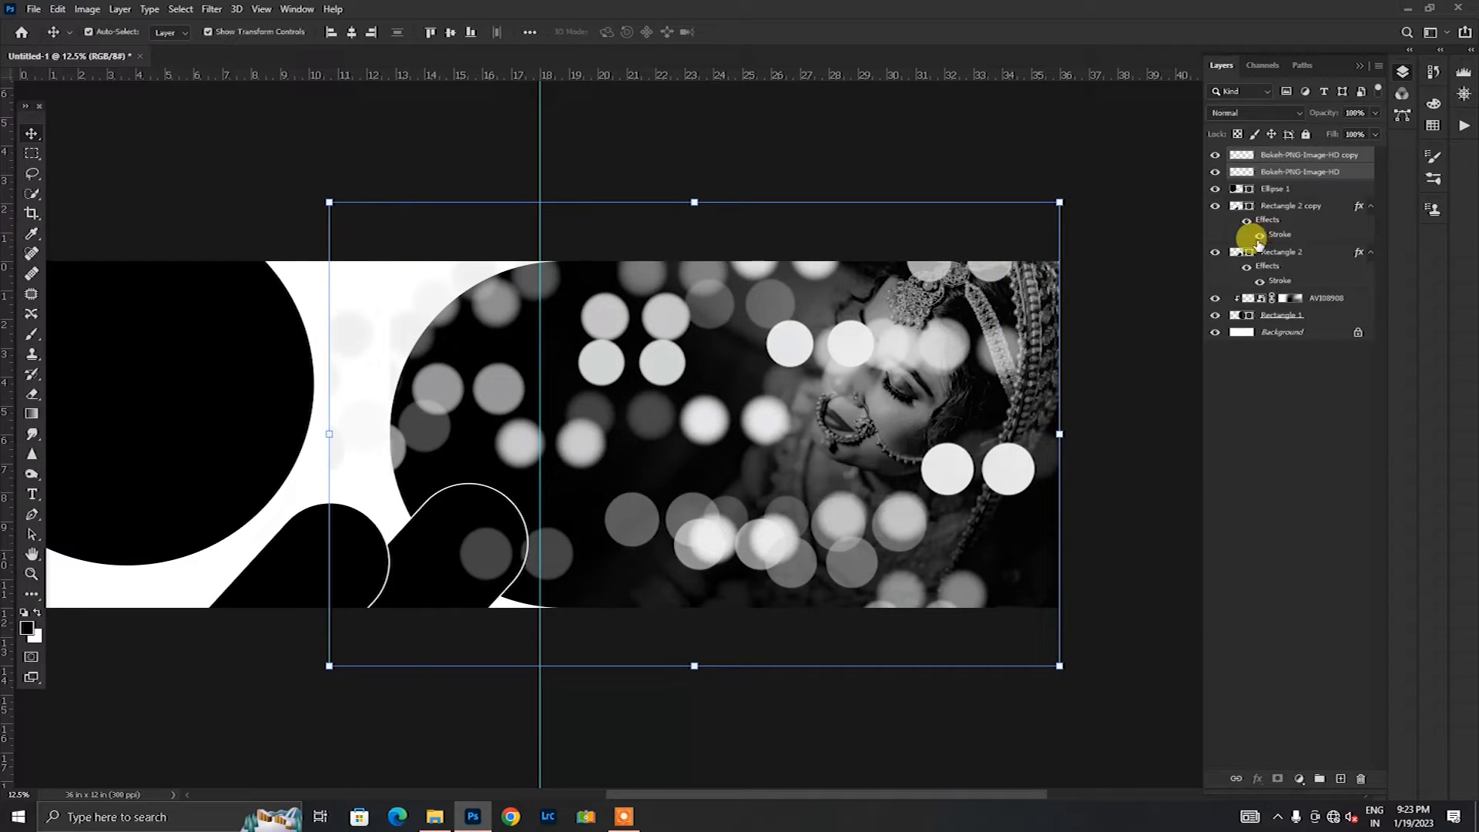
pyautogui.hotkey('ctrl', 'e')
# Step: Add a layer mask to the merged bokeh layer and brush away the light spots over the bride's face and body
pyautogui.click(1277, 779)
pyautogui.click(31, 337)
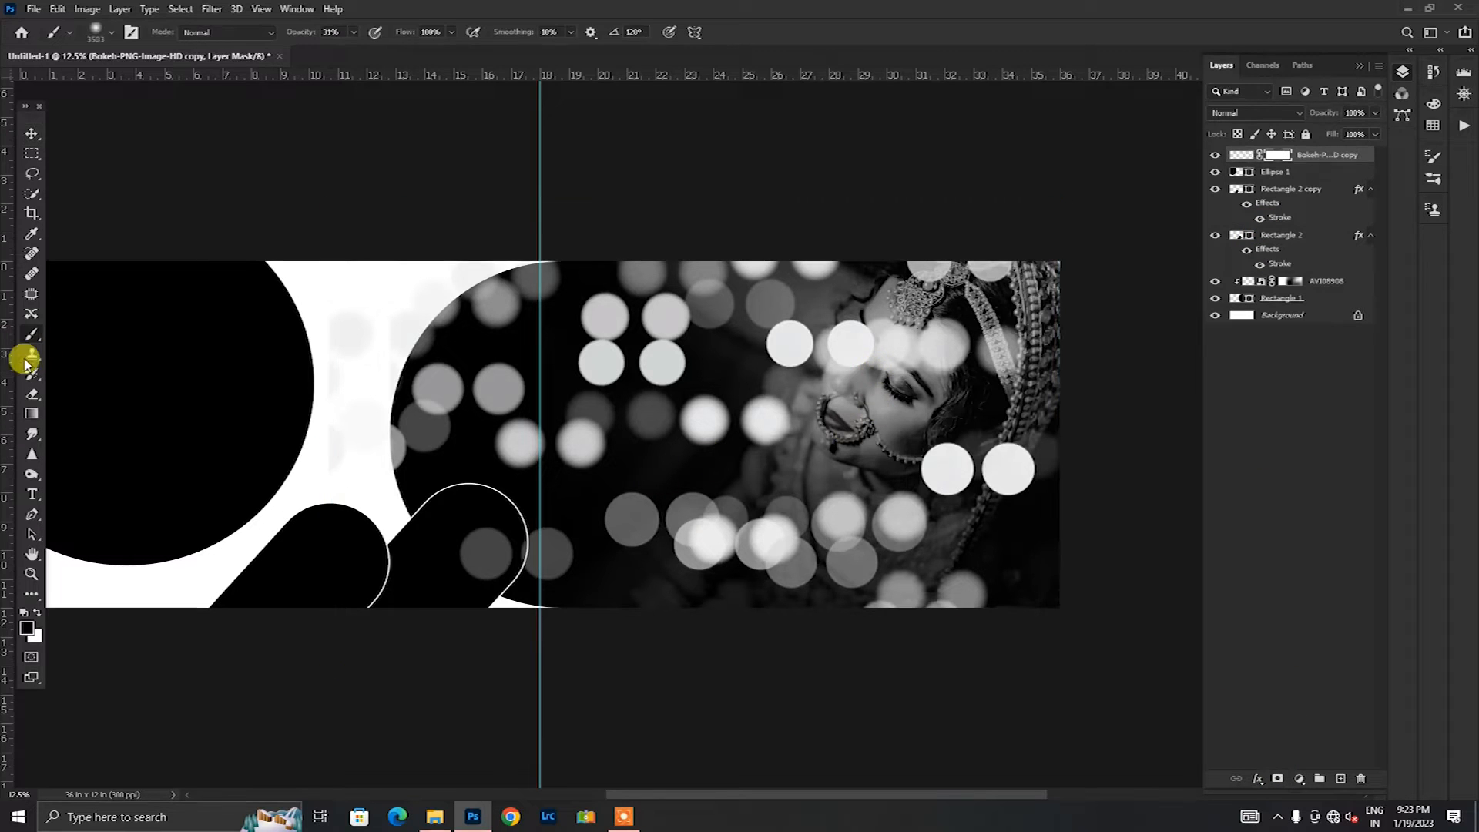
pyautogui.click(881, 435)
pyautogui.moveTo(880, 434)
pyautogui.mouseDown()
pyautogui.moveTo(896, 393)
pyautogui.moveTo(930, 420)
pyautogui.moveTo(843, 431)
pyautogui.mouseUp()
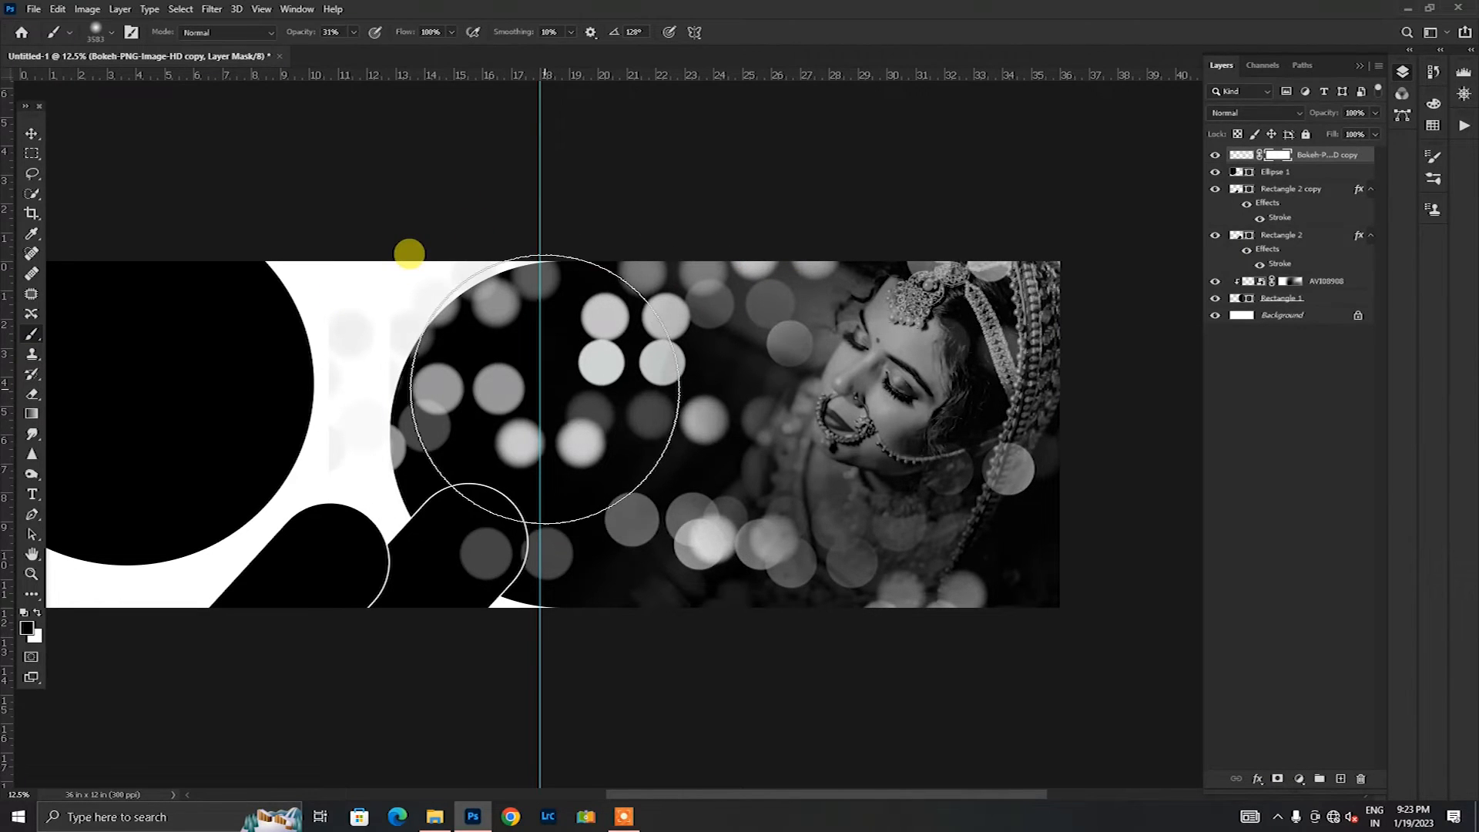
pyautogui.moveTo(542, 494)
pyautogui.mouseDown()
pyautogui.moveTo(555, 436)
pyautogui.moveTo(502, 373)
pyautogui.moveTo(532, 381)
pyautogui.mouseUp()
pyautogui.hotkey('ctrl', 'z')
pyautogui.hotkey('ctrl', 'z')
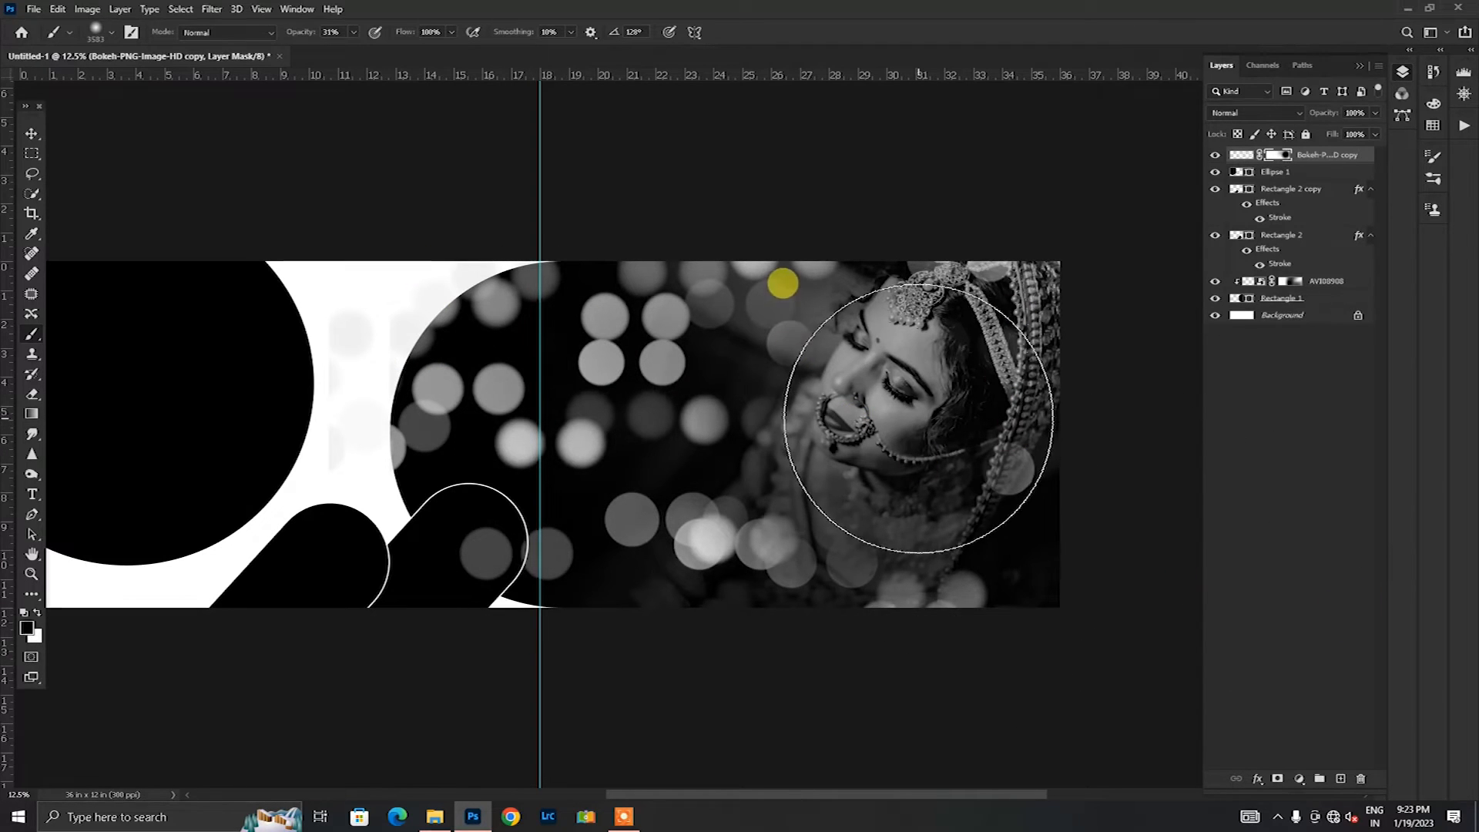
# Step: Draw an upright black rectangle about 3.84 by 5.57 in and place it about 1 in right of the centre guide, 1.71 in from the canvas's upper edge
pyautogui.click(27, 135)
pyautogui.click(427, 151)
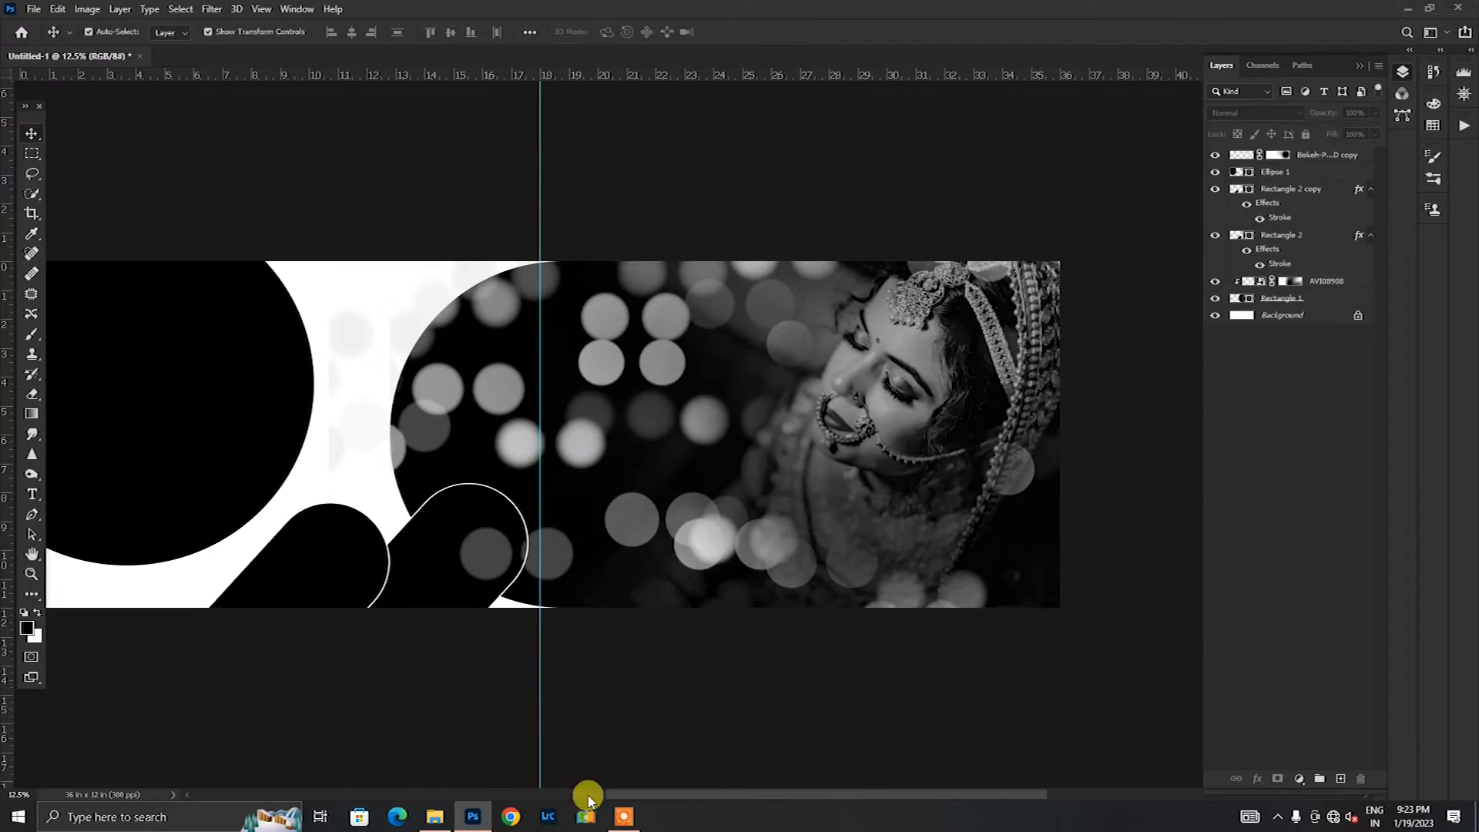
pyautogui.click(32, 595)
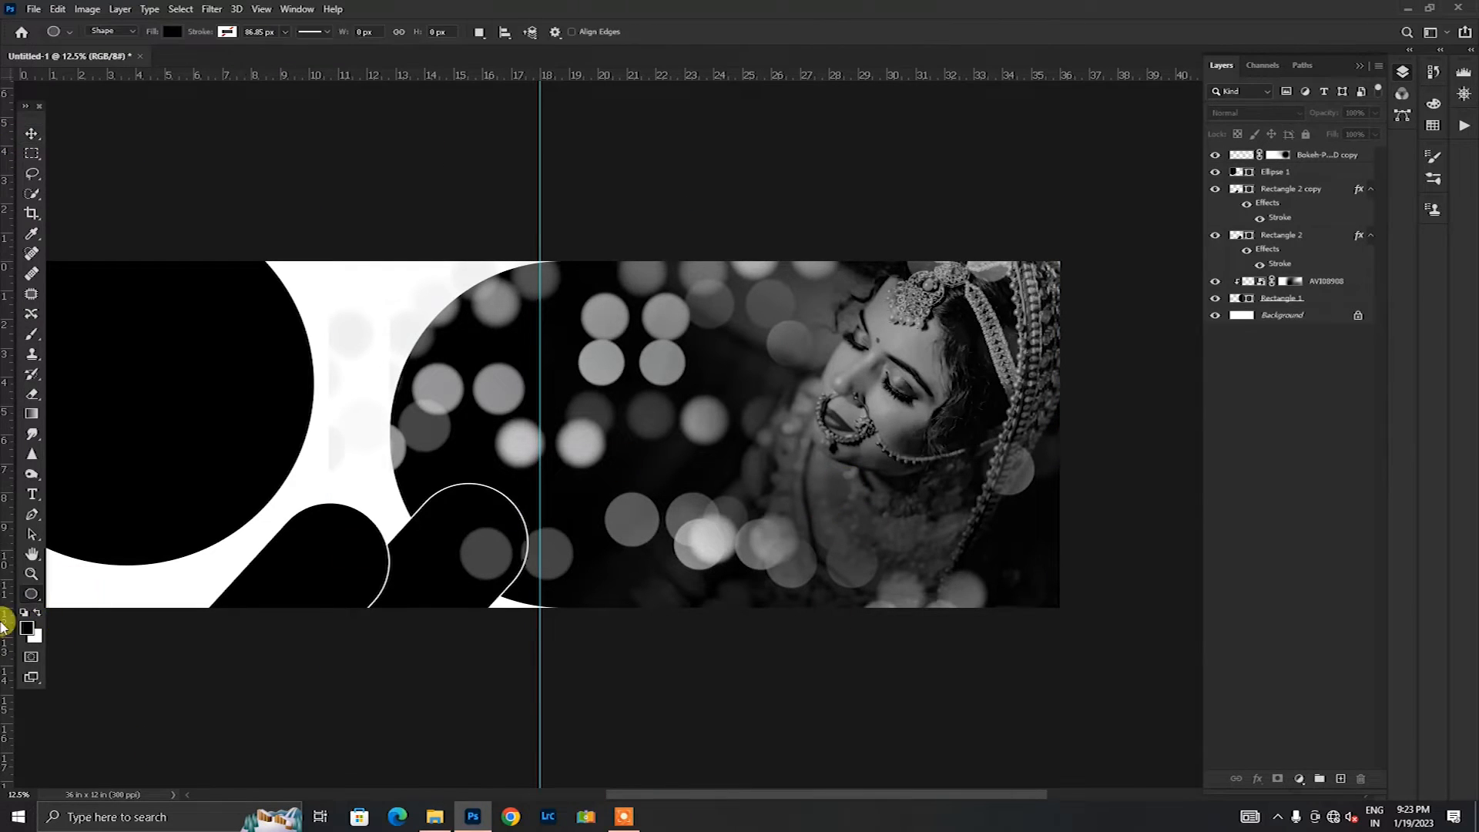
pyautogui.rightClick(33, 590)
pyautogui.click(109, 686)
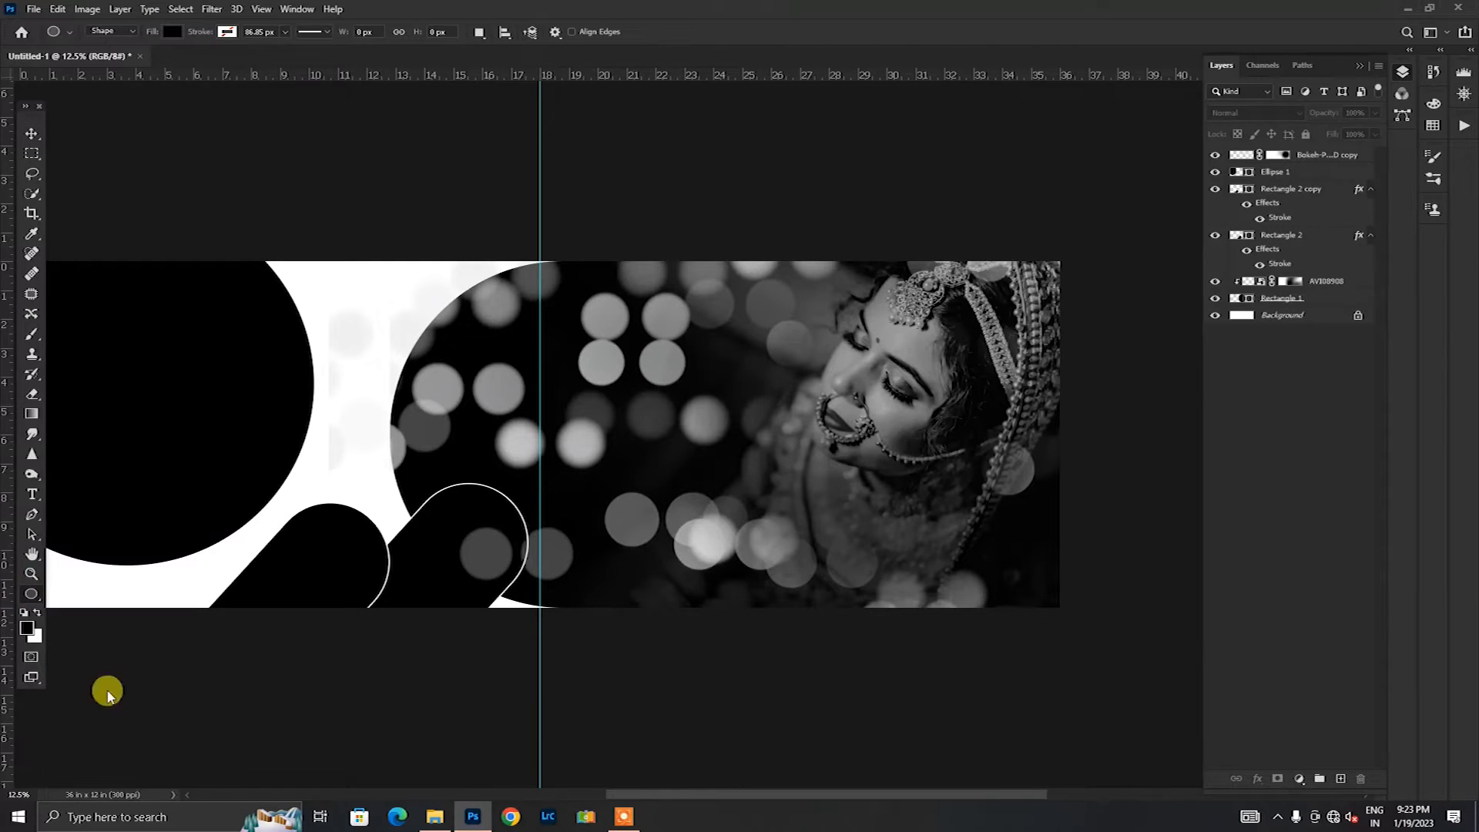
pyautogui.moveTo(588, 303); pyautogui.dragTo(698, 463)
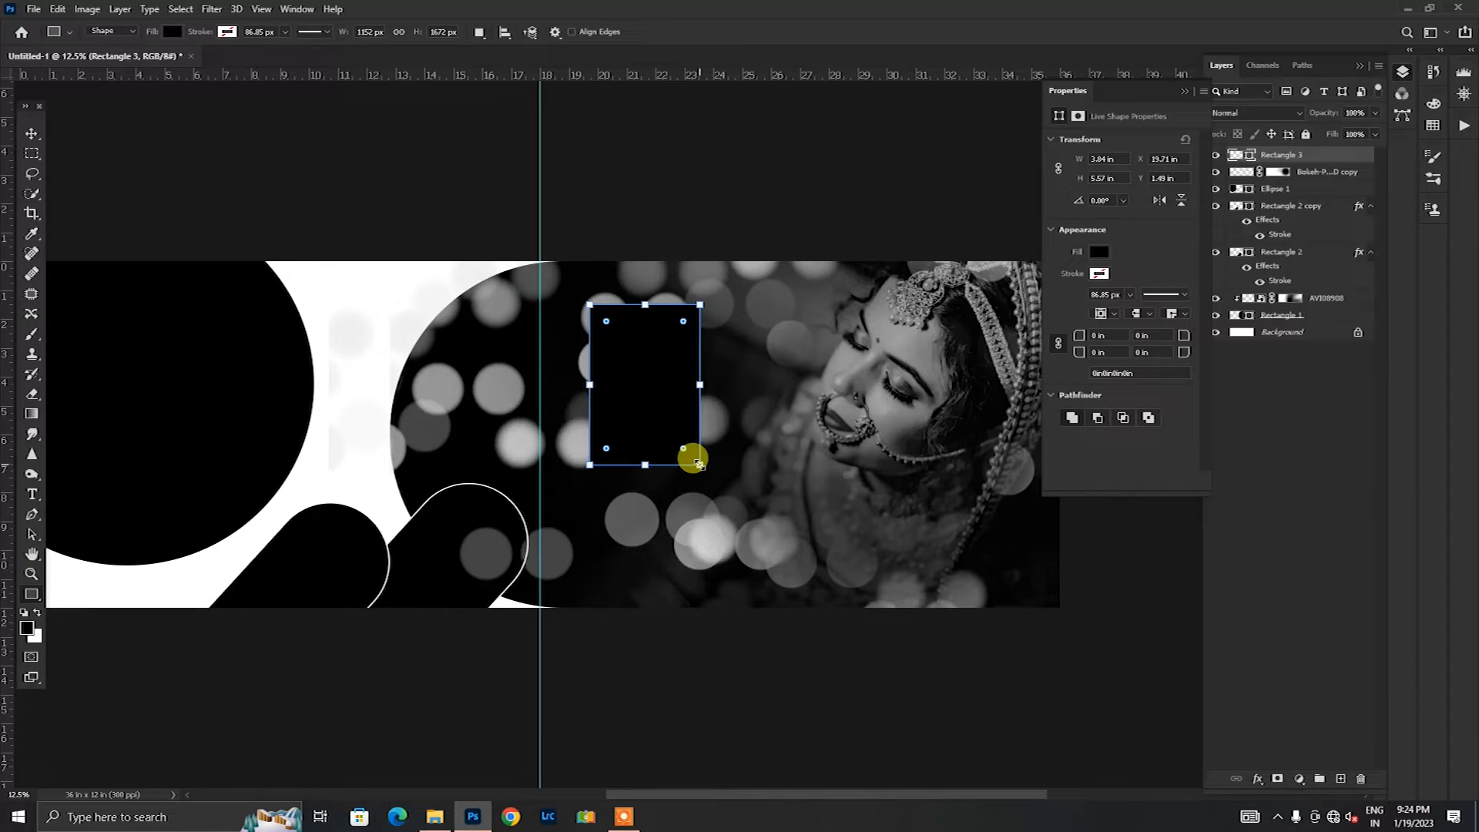
pyautogui.click(32, 136)
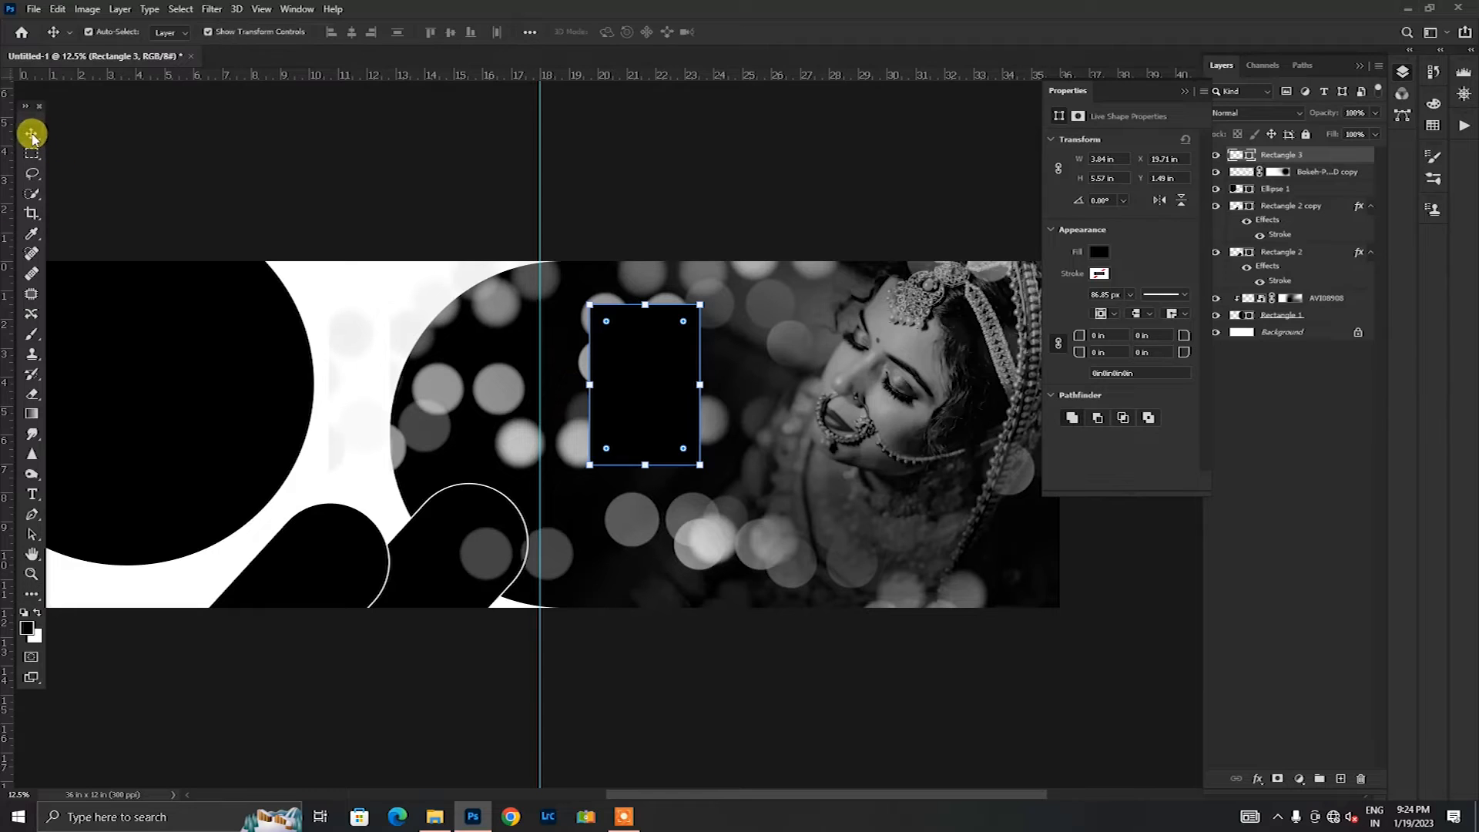
pyautogui.moveTo(626, 423); pyautogui.dragTo(617, 429)
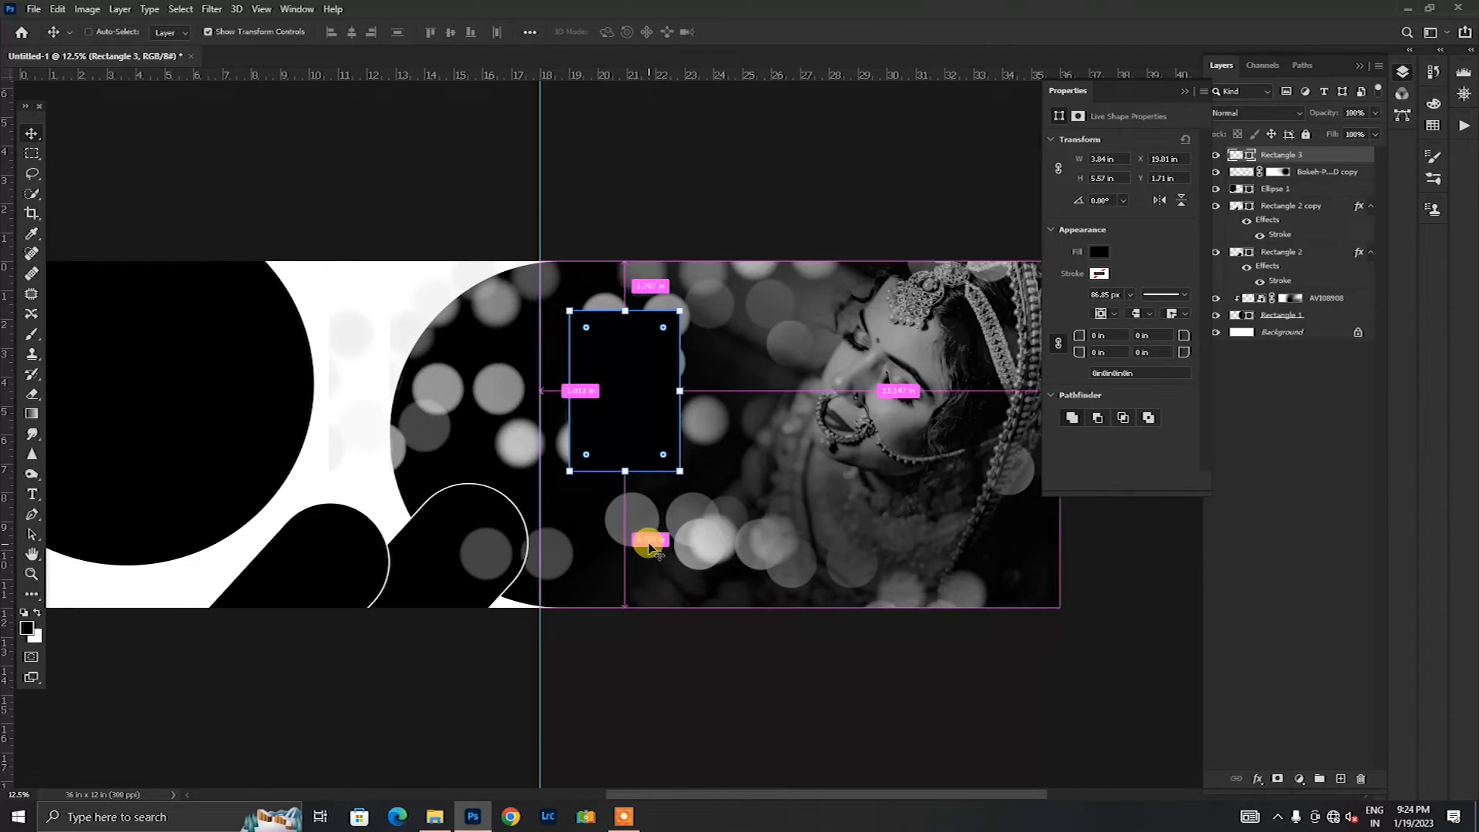
# Step: Duplicate the upright rectangle, rotate the copy 90° clockwise and place it so it overlaps the original's lower-right corner
pyautogui.hotkey('ctrl', '+')
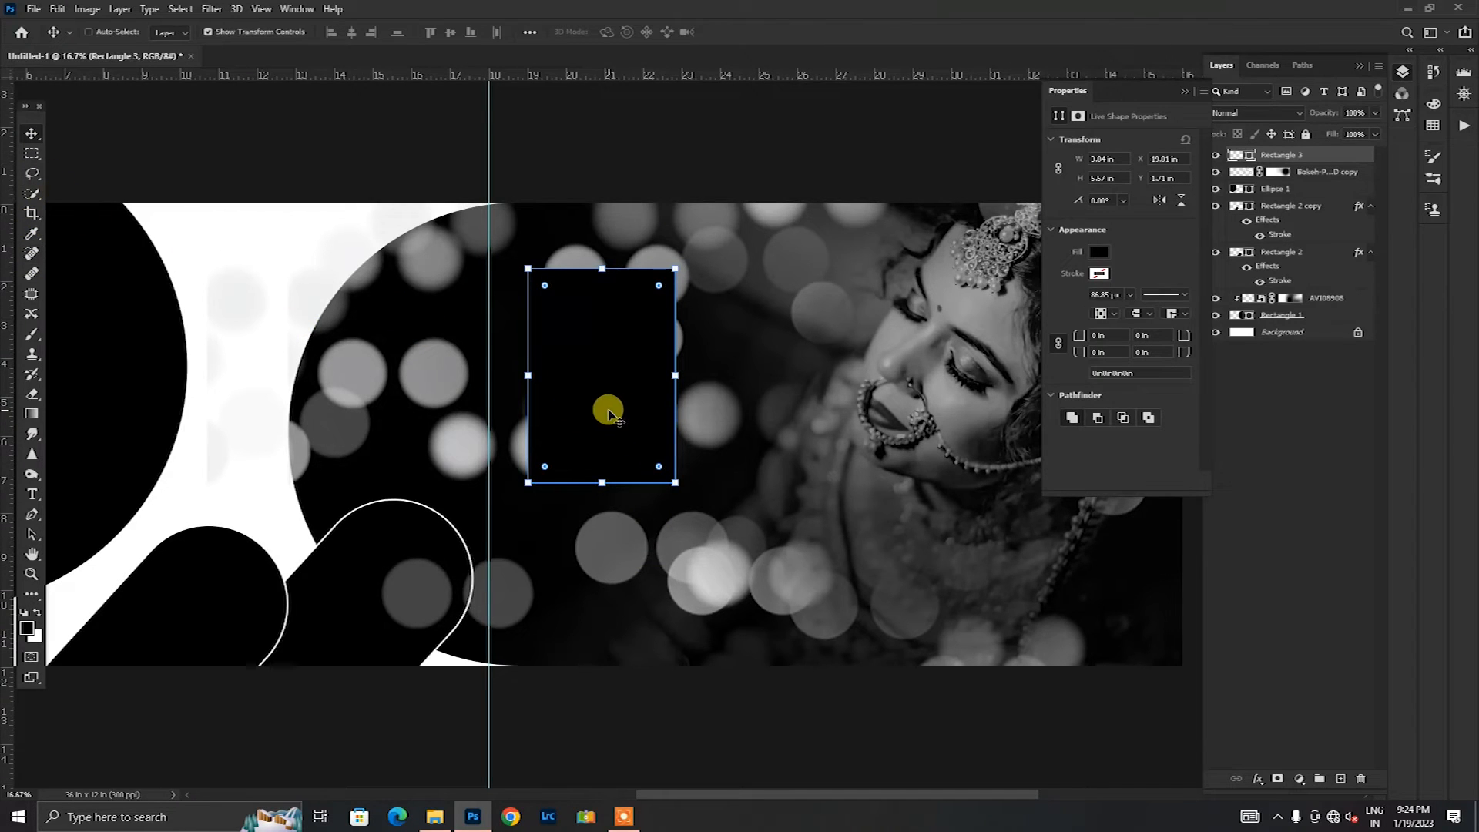
pyautogui.hotkey('ctrl', 'j')
pyautogui.hotkey('ctrl', 't')
pyautogui.rightClick(676, 382)
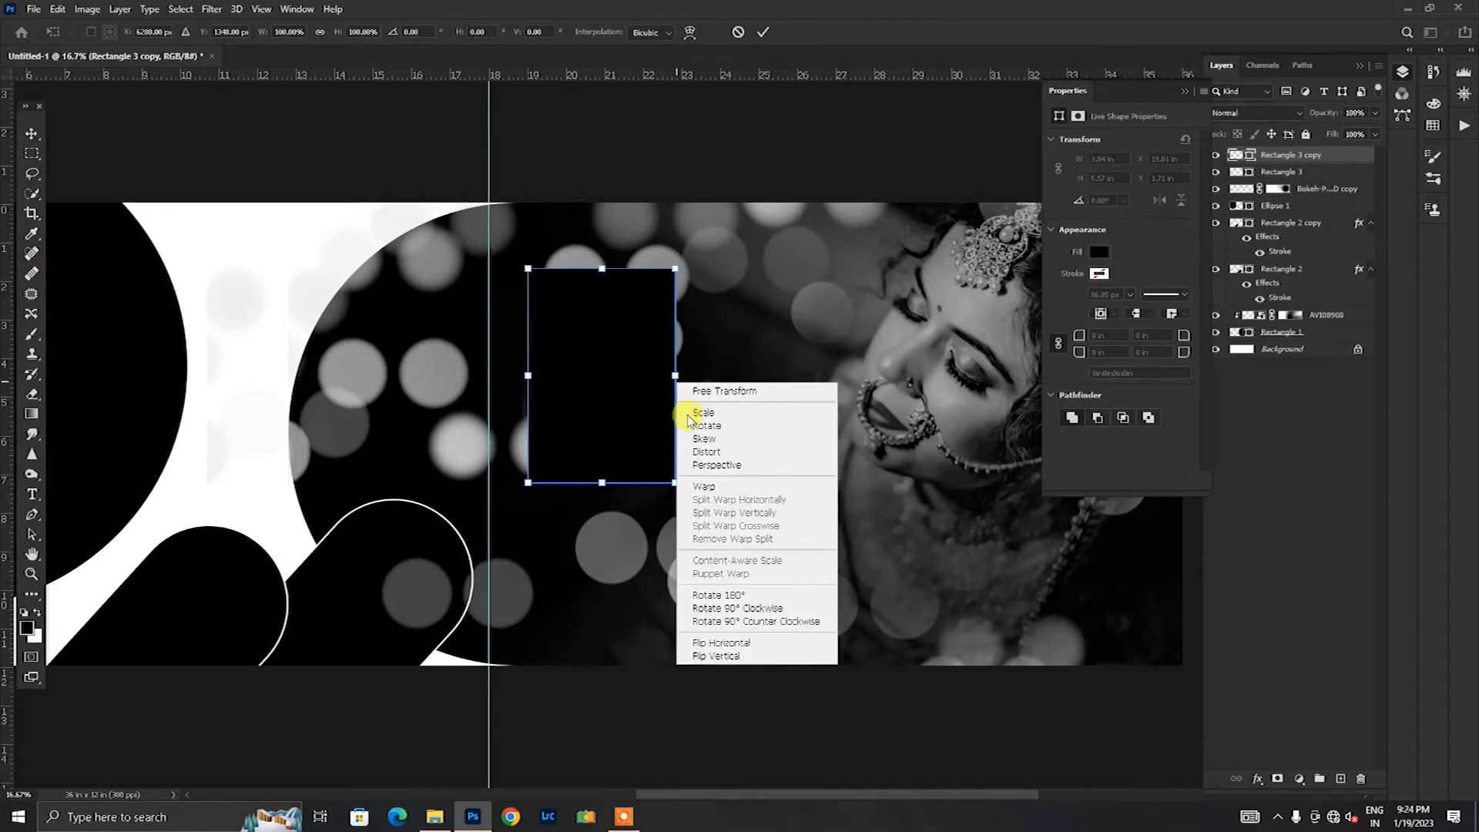
pyautogui.click(747, 608)
pyautogui.moveTo(632, 393); pyautogui.dragTo(753, 523)
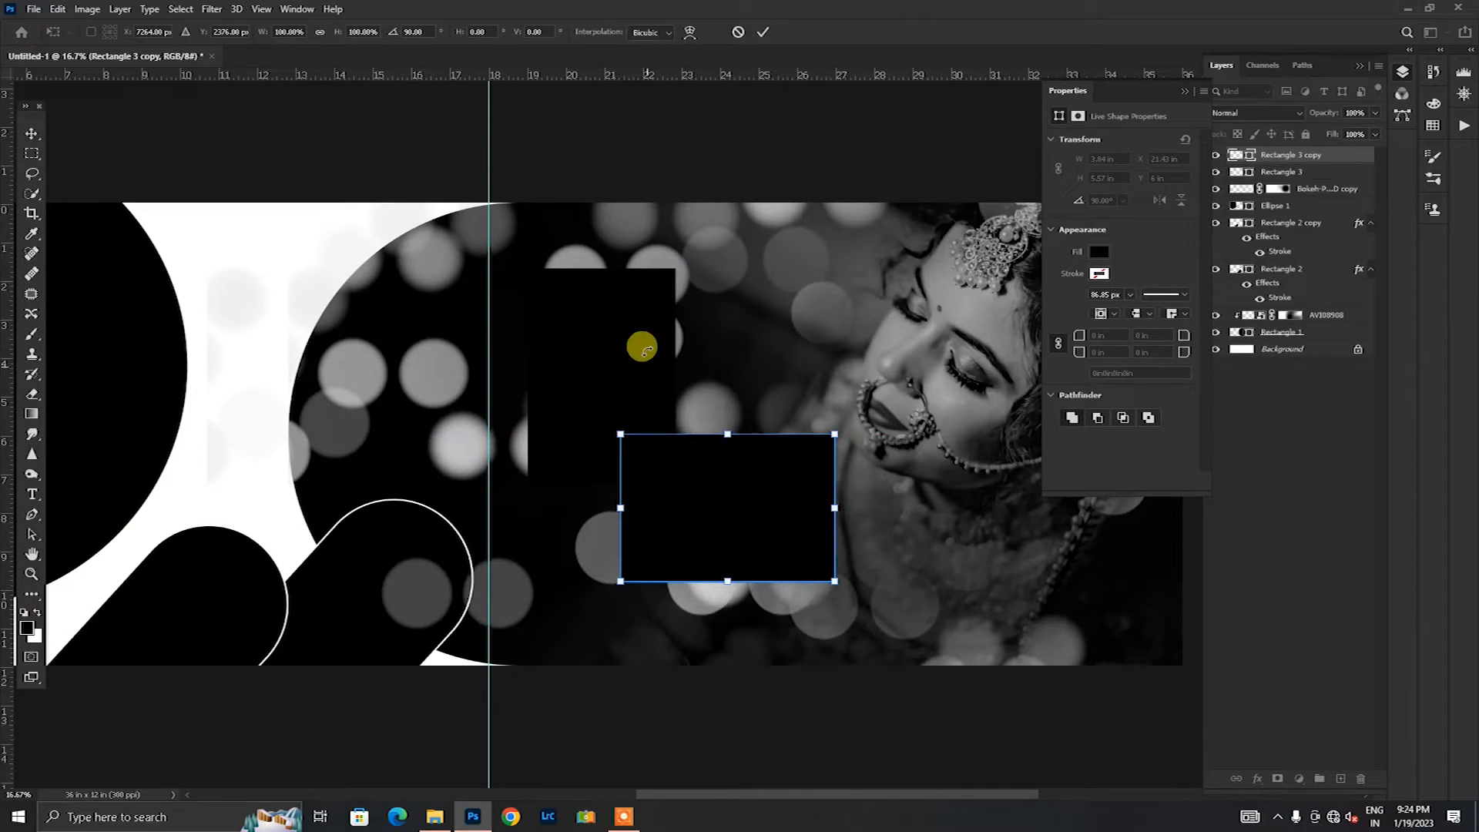
pyautogui.click(766, 40)
# Step: Copy the stroke layer style from the Rectangle 2 rounded shape onto the upright rectangle and its rotated copy
pyautogui.click(650, 322)
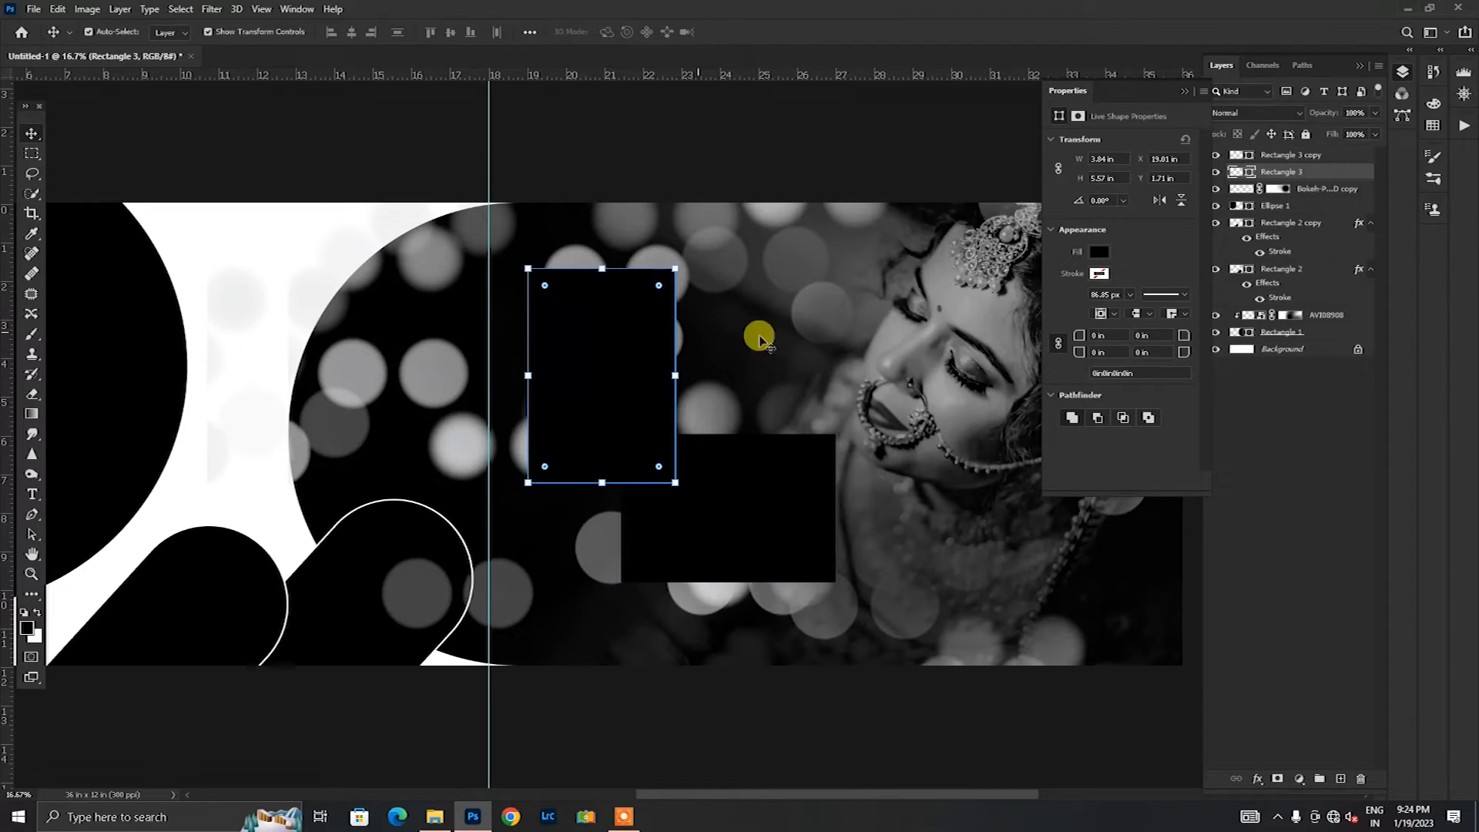
pyautogui.click(1283, 276)
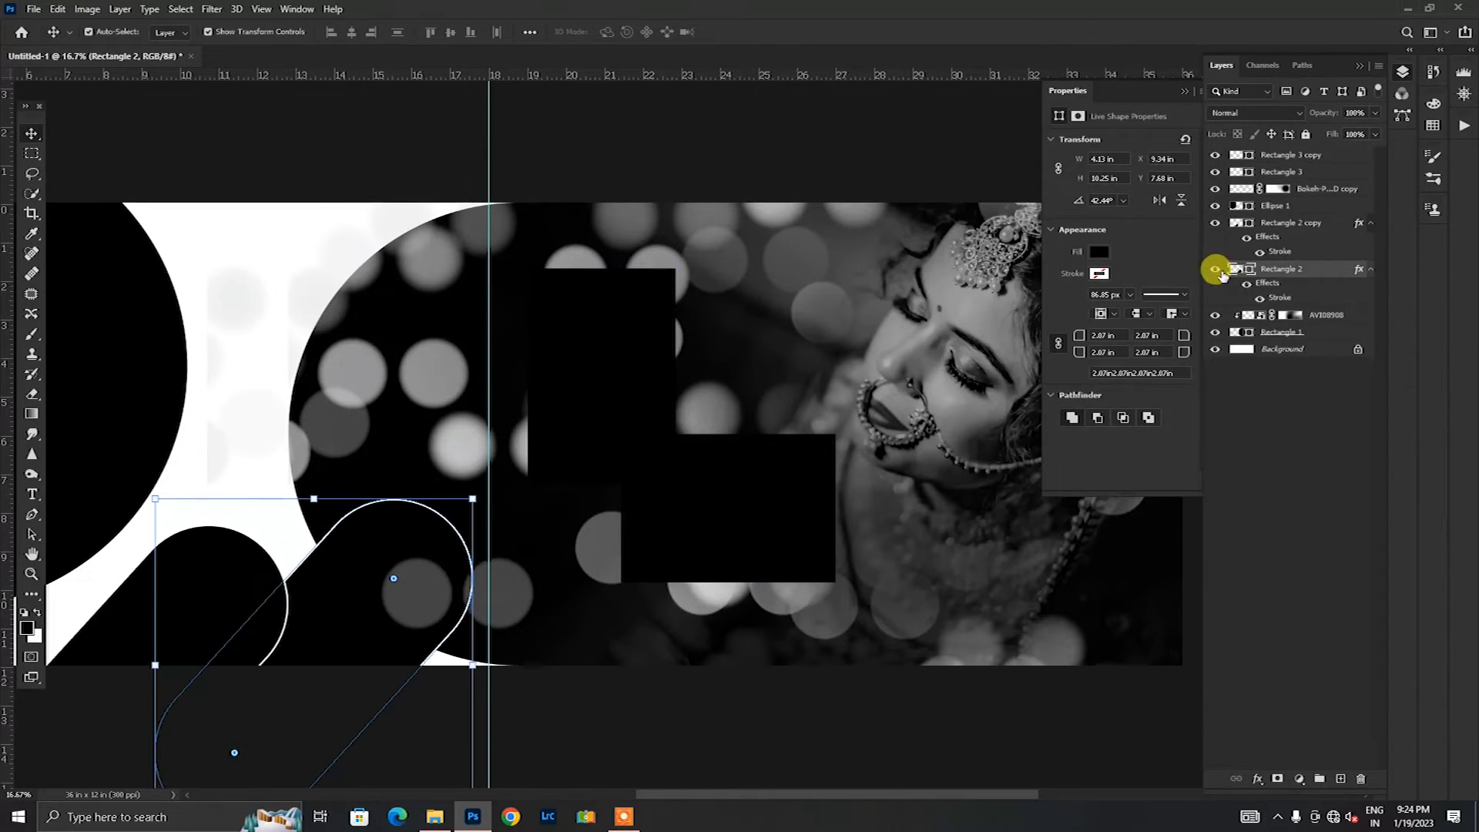
pyautogui.rightClick(1309, 270)
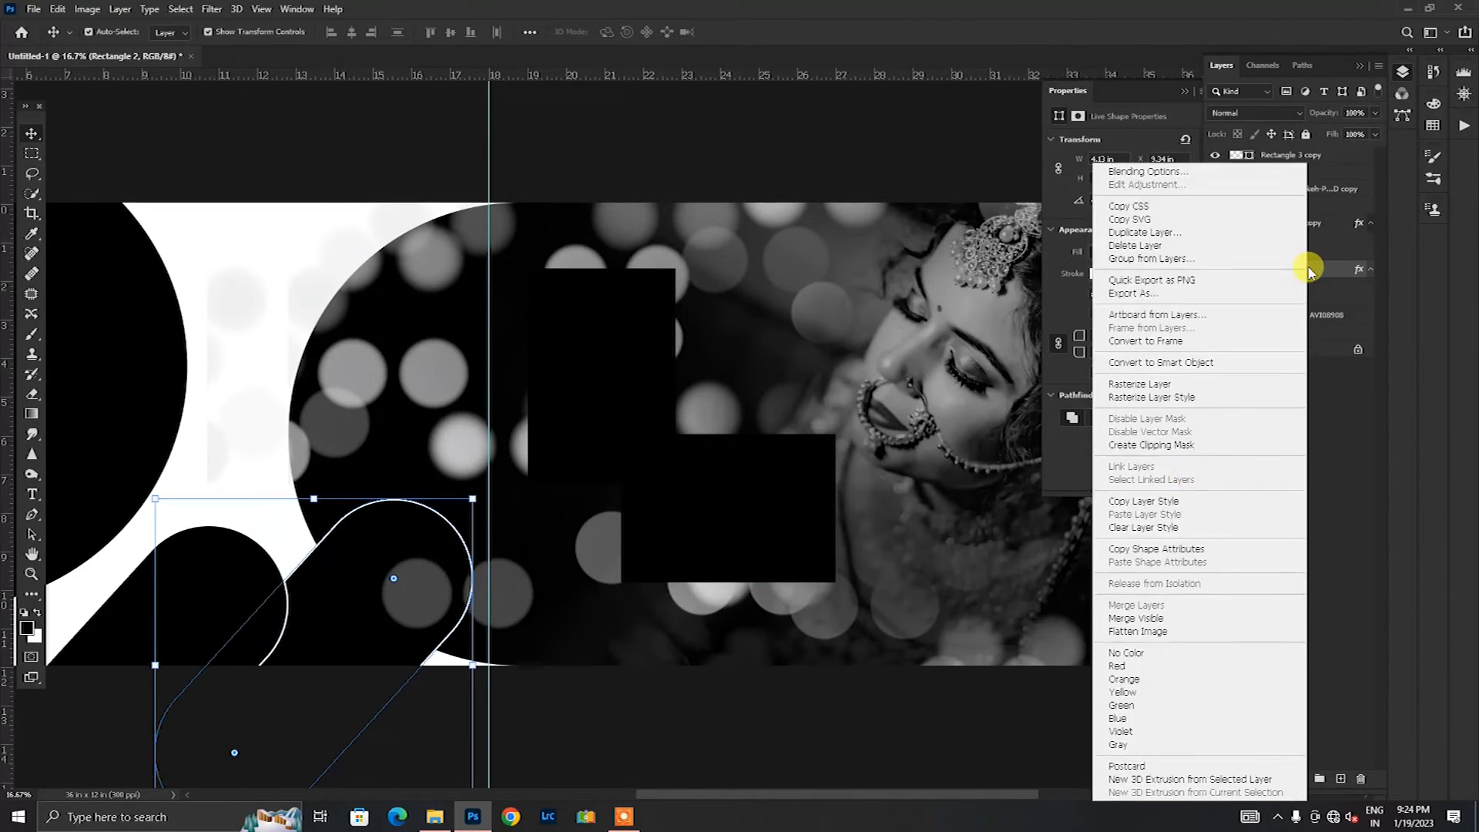
pyautogui.click(1142, 502)
pyautogui.click(628, 345)
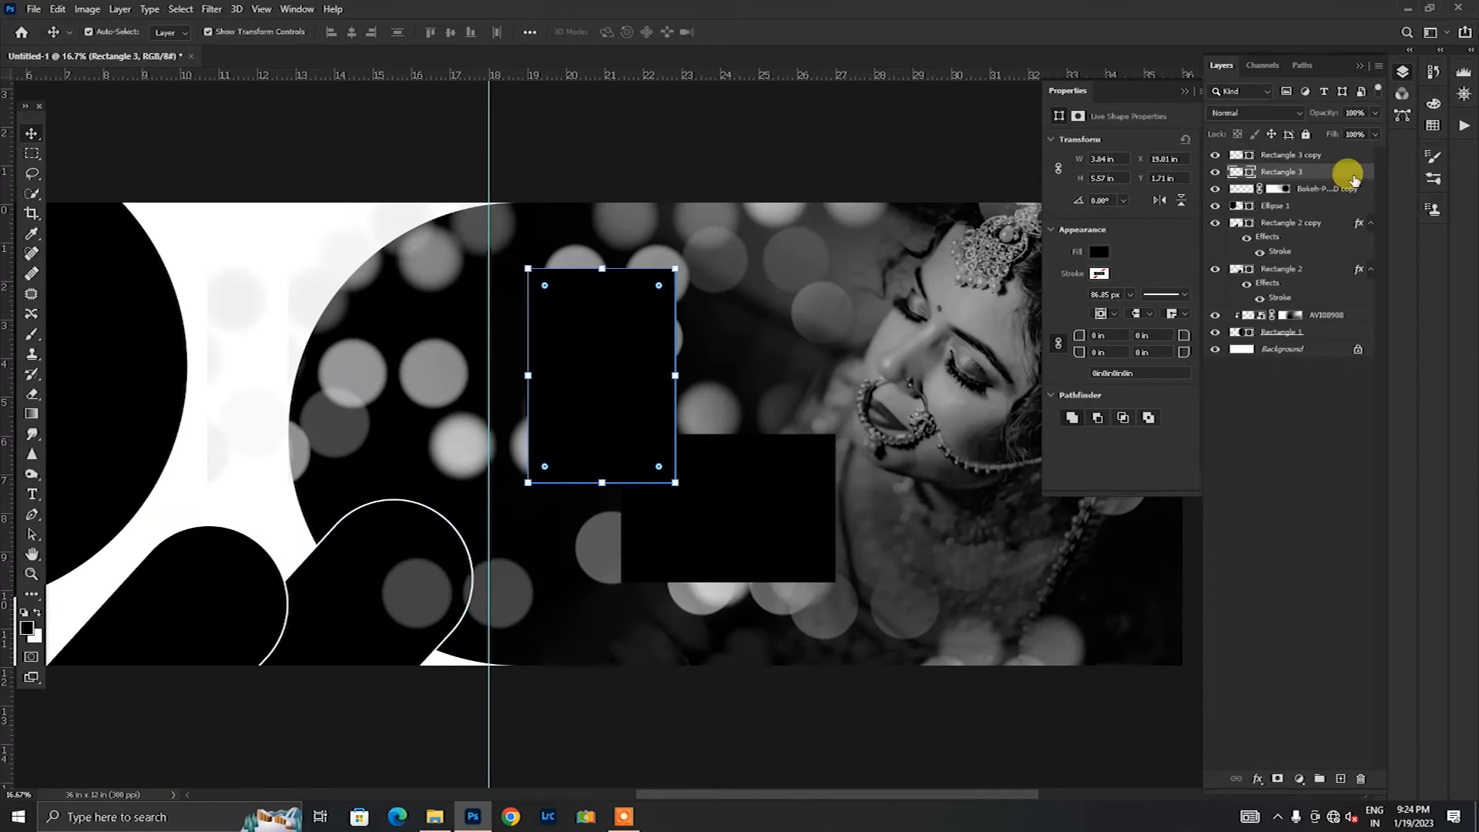
pyautogui.rightClick(1355, 178)
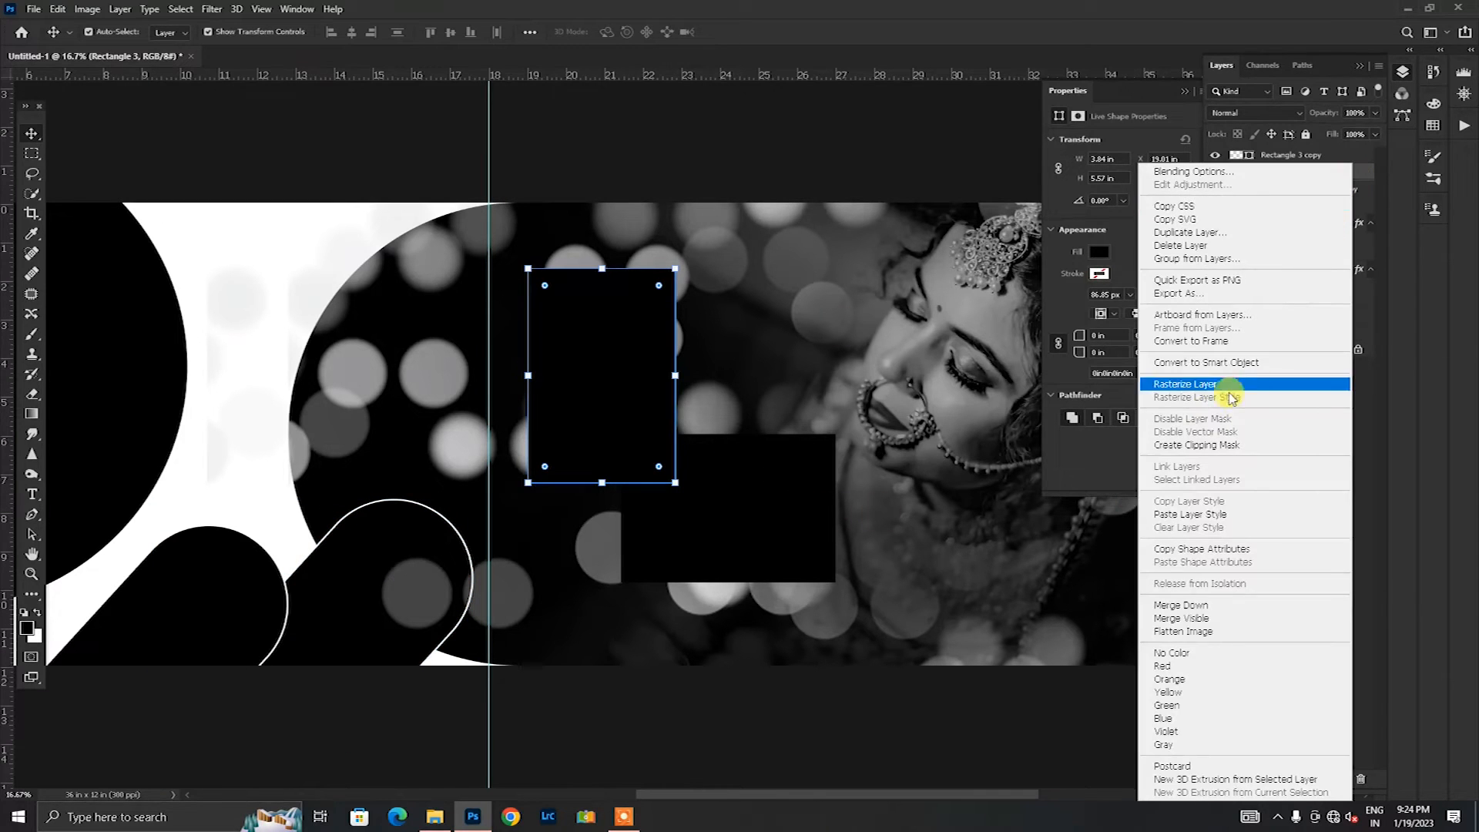
pyautogui.click(1190, 514)
pyautogui.click(738, 502)
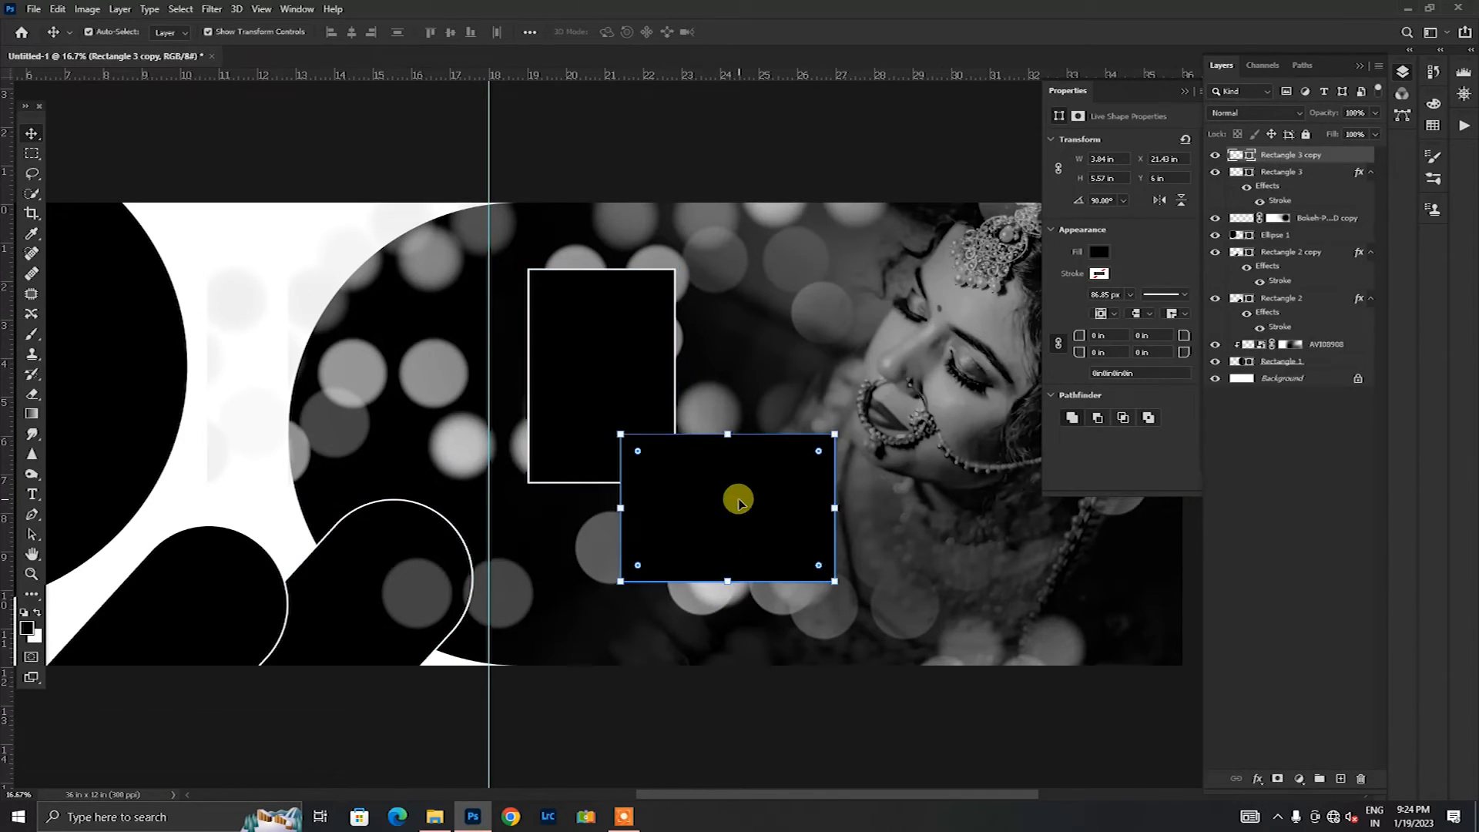
pyautogui.rightClick(1314, 163)
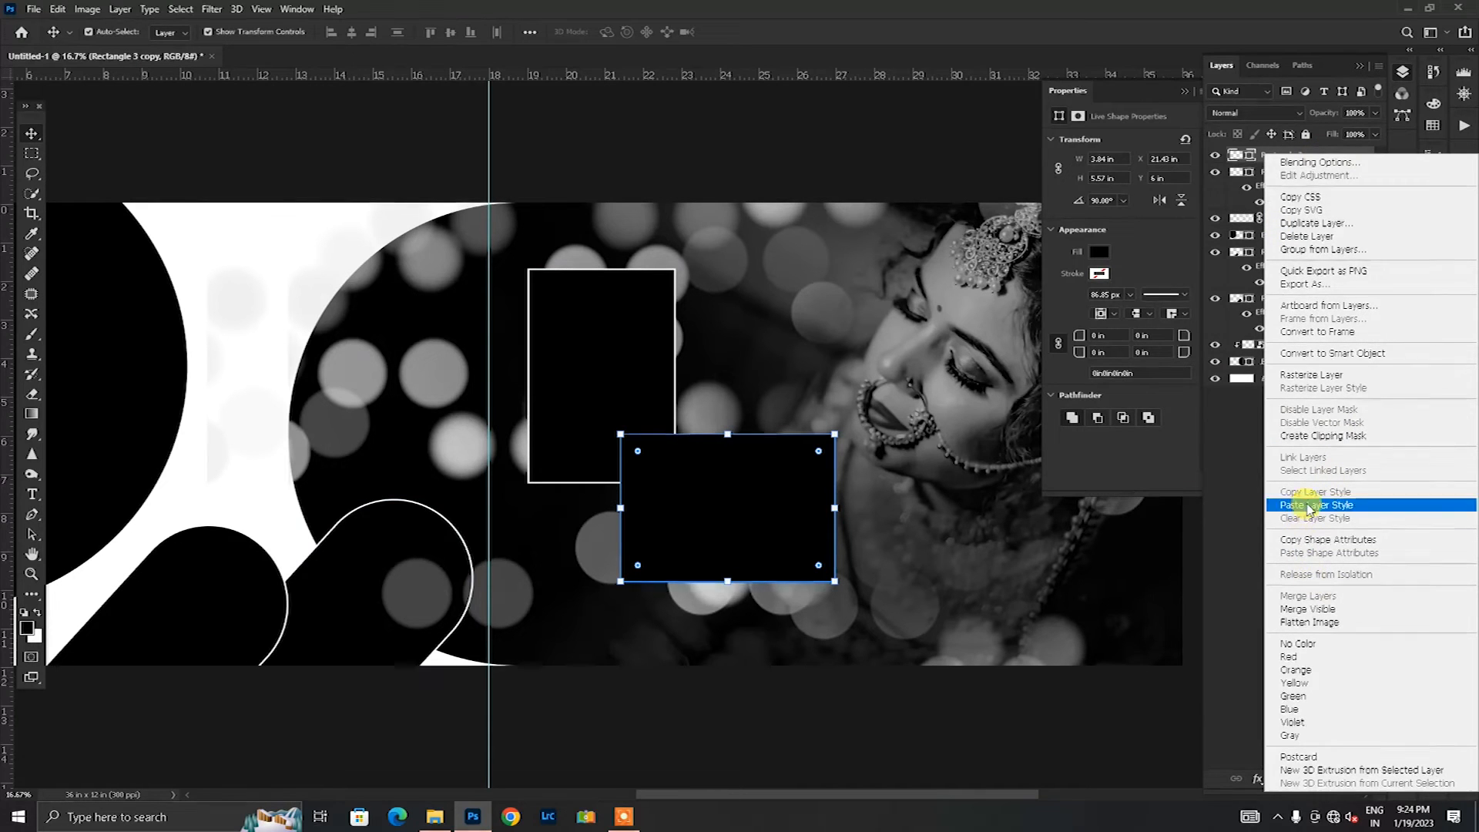
pyautogui.click(1310, 506)
# Step: Scale the rotated rectangle down to 95.74%, keeping its upper-left corner in place
pyautogui.click(727, 614)
pyautogui.click(716, 524)
pyautogui.moveTo(835, 582); pyautogui.dragTo(826, 575)
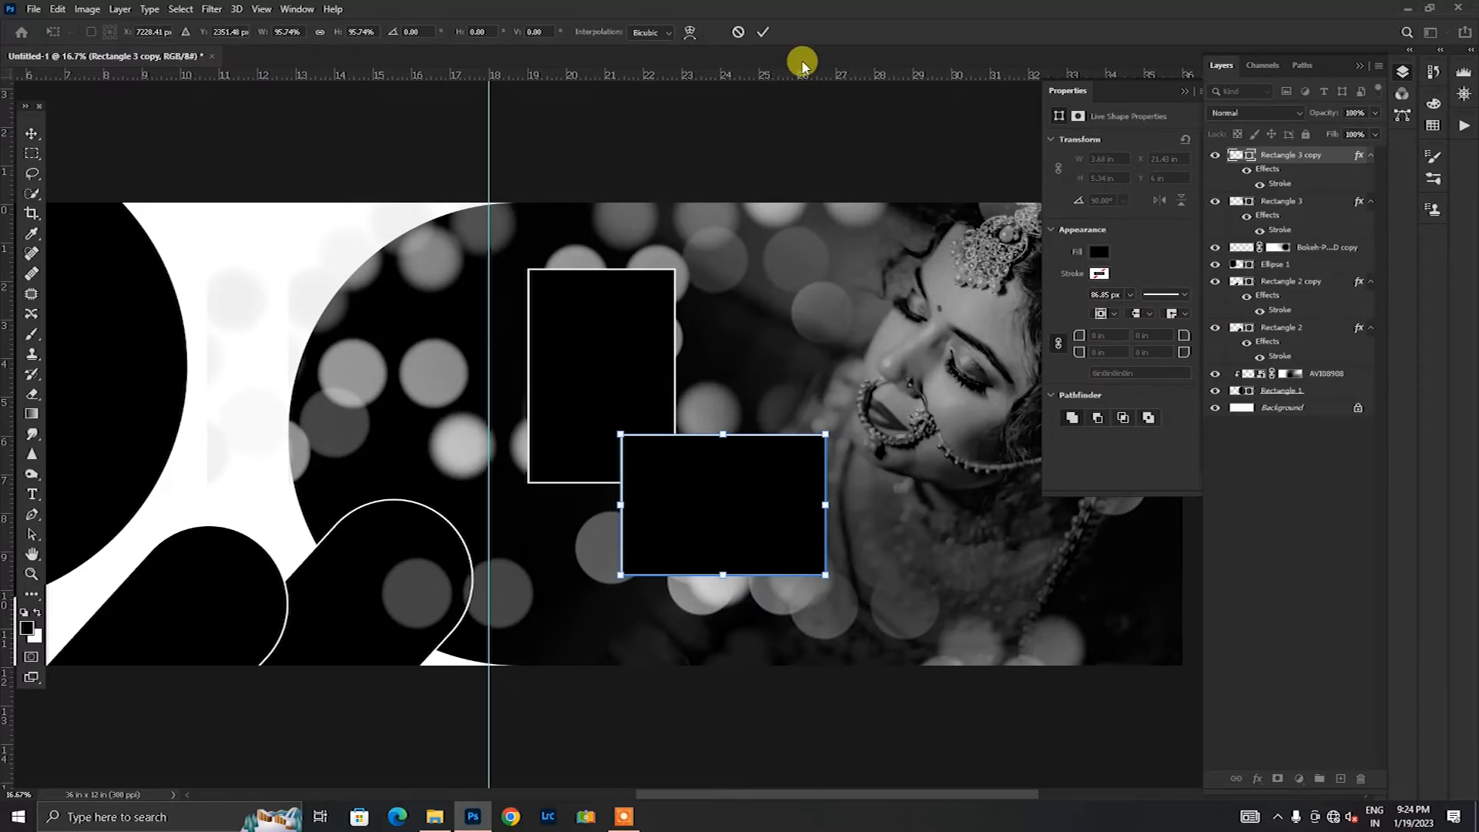
pyautogui.click(760, 39)
# Step: Place DSC06572.jpg over the upright rectangle at 30% scale and clip it to that frame
pyautogui.click(604, 399)
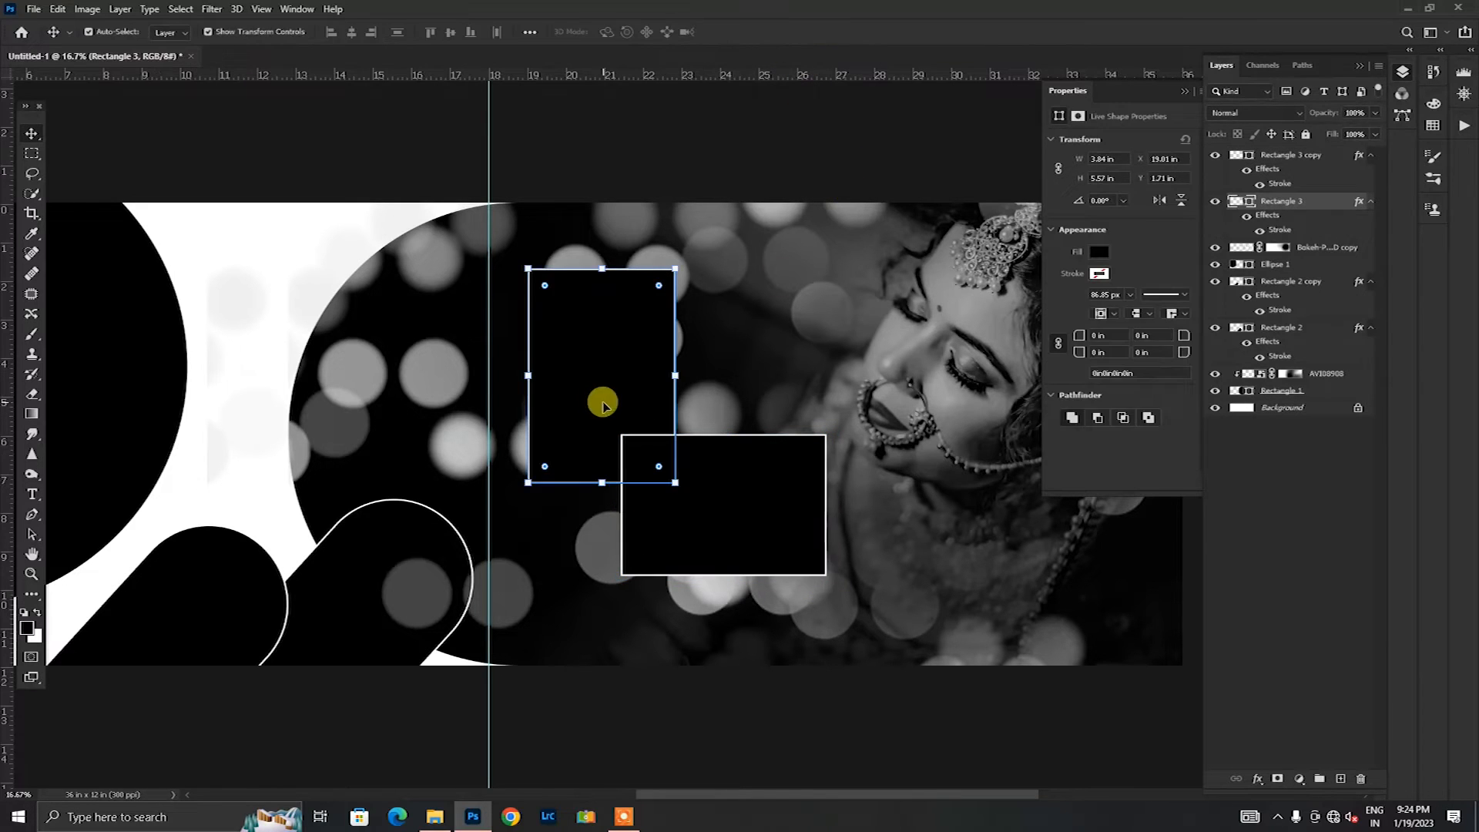
pyautogui.click(434, 817)
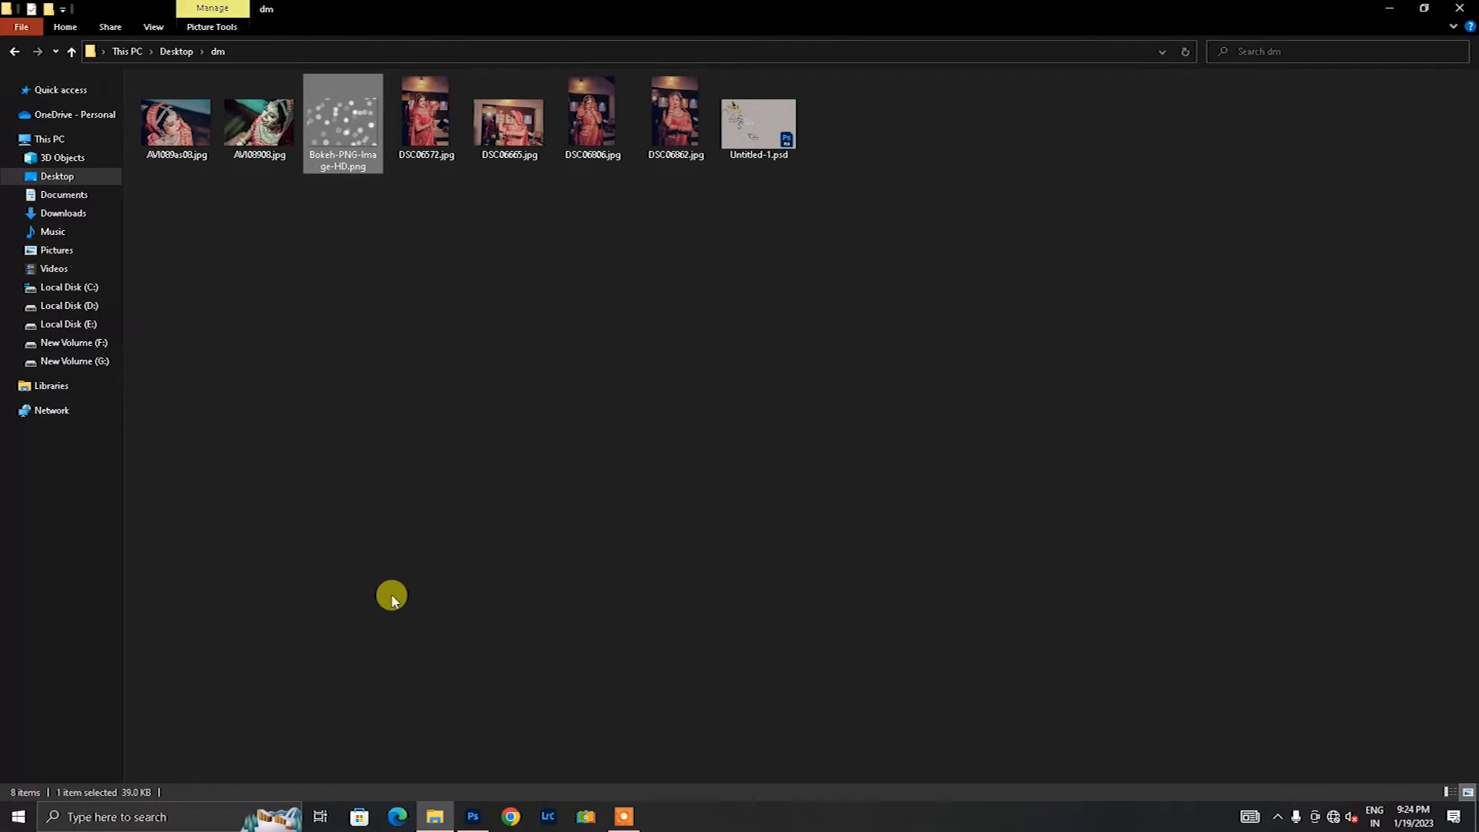
pyautogui.moveTo(426, 123); pyautogui.dragTo(691, 314)
pyautogui.moveTo(597, 201); pyautogui.dragTo(597, 432)
pyautogui.moveTo(587, 516); pyautogui.dragTo(591, 344)
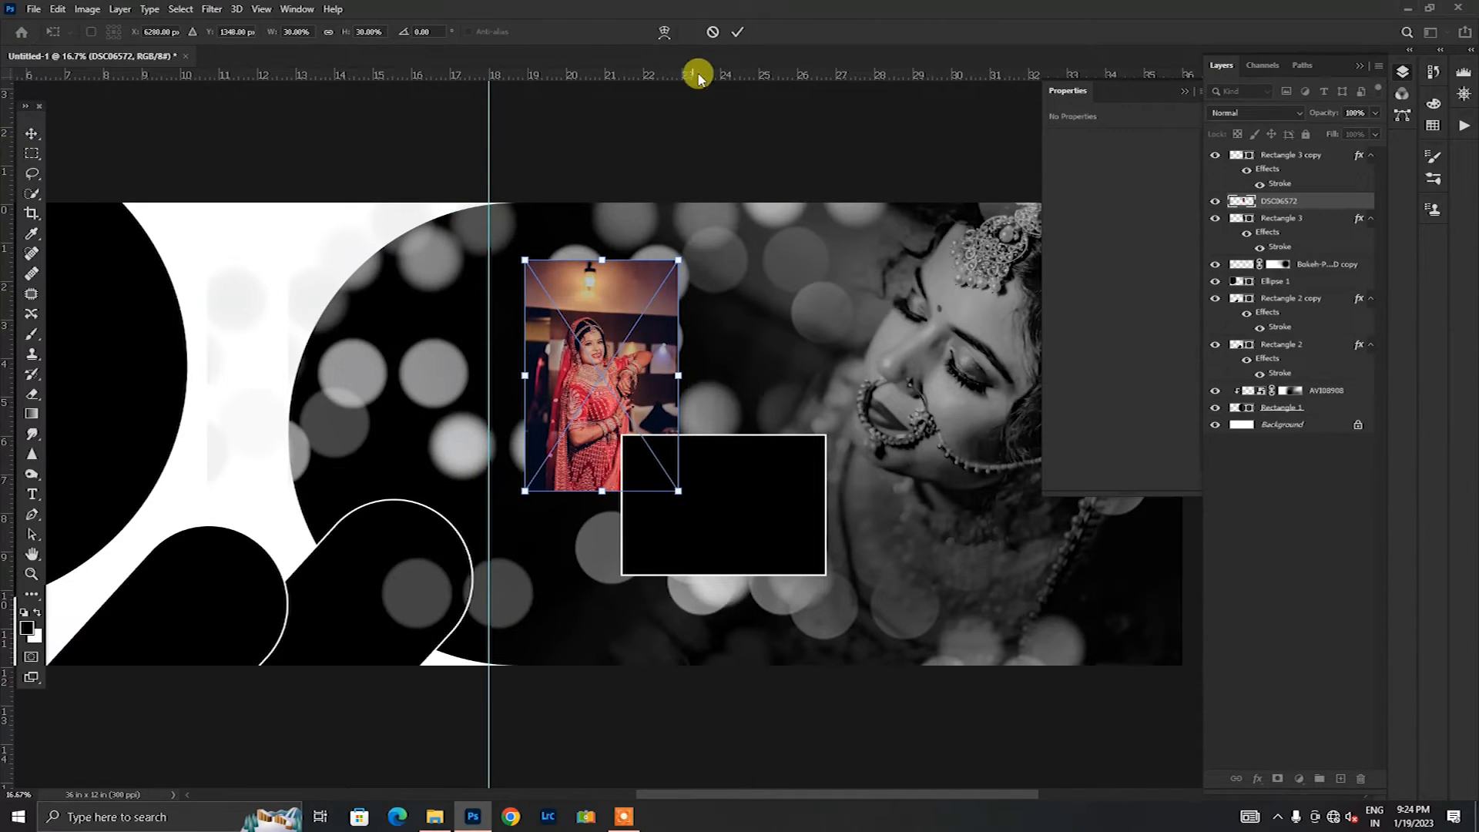
pyautogui.click(734, 35)
pyautogui.hotkey('ctrl', 'alt', 'g')
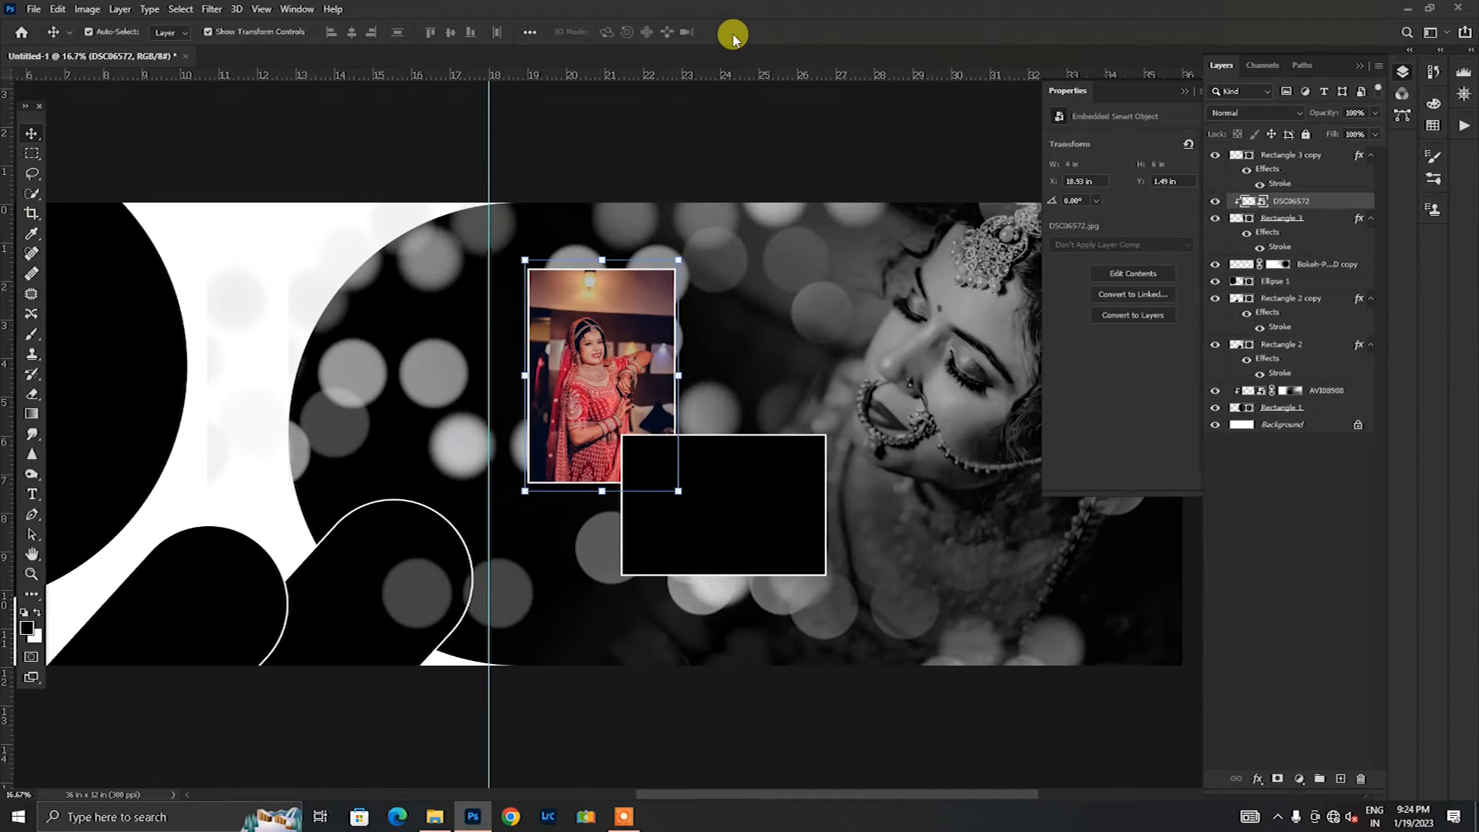
# Step: Place DSC06665.jpg over the horizontal rectangle, scale it to about 5.5 by 3.66 in and clip it to that frame
pyautogui.click(740, 521)
pyautogui.click(434, 816)
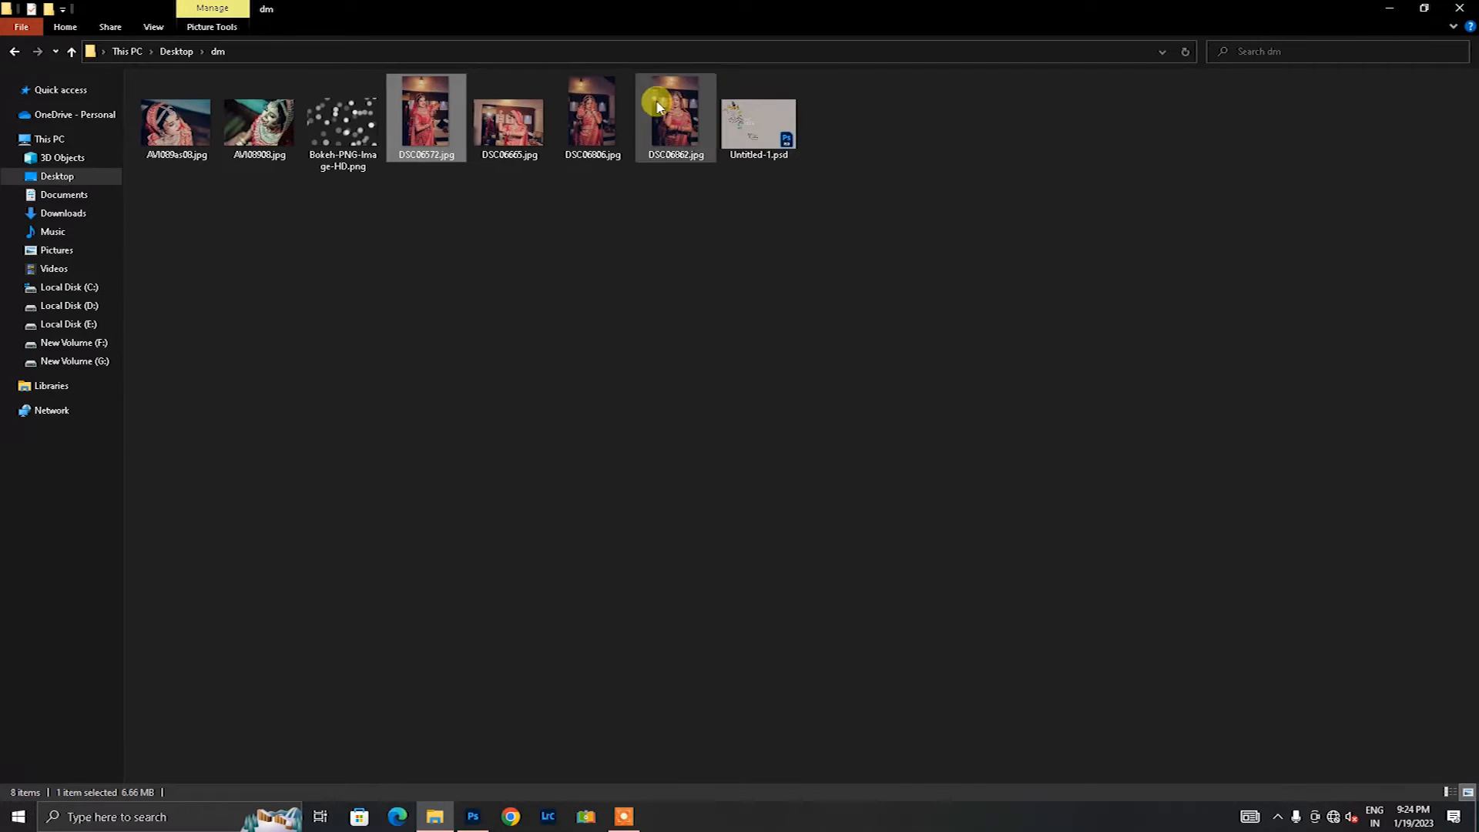
pyautogui.moveTo(512, 123); pyautogui.dragTo(664, 584)
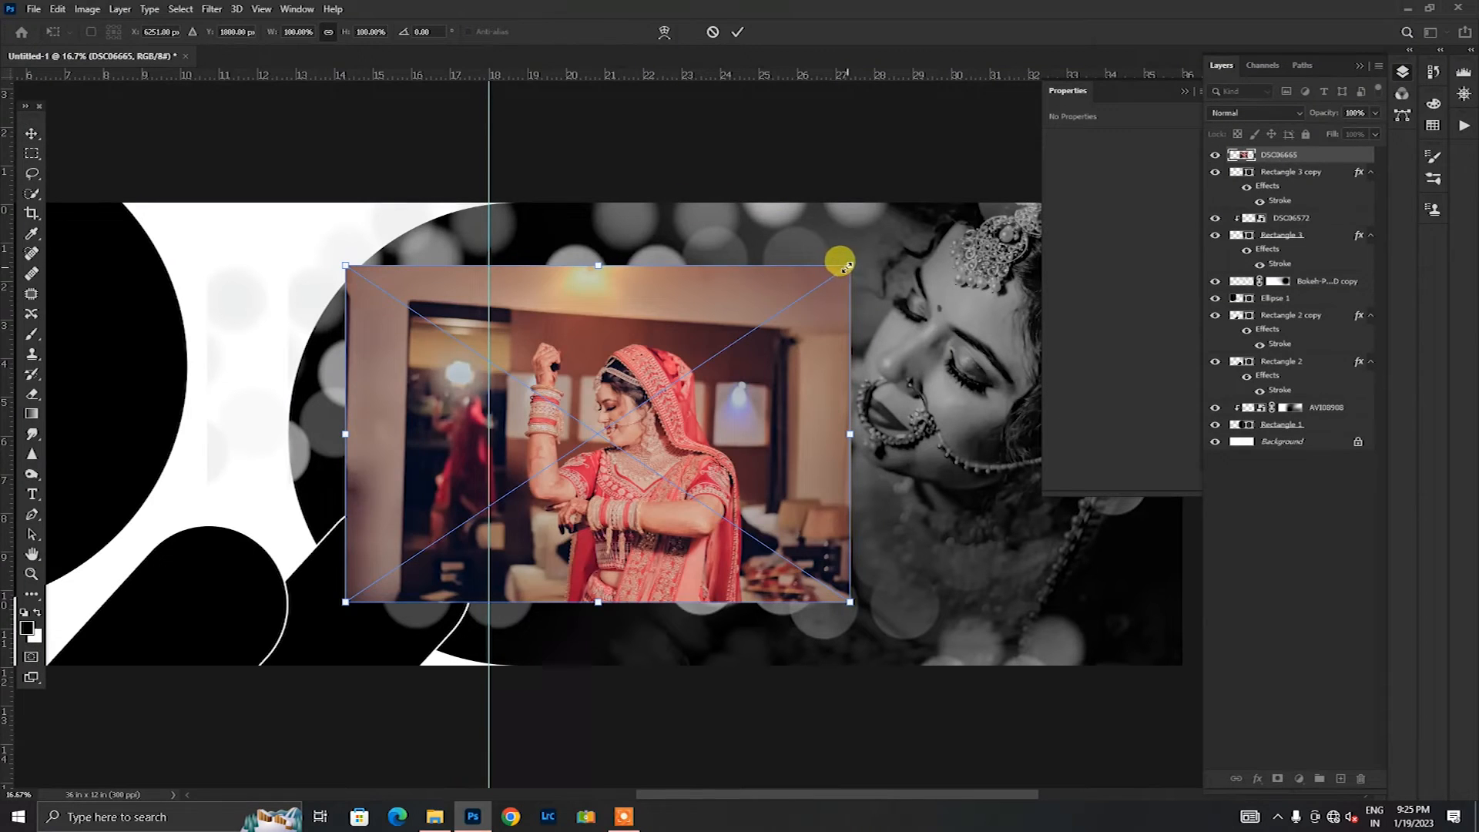
pyautogui.moveTo(850, 266); pyautogui.dragTo(521, 484)
pyautogui.moveTo(454, 542); pyautogui.dragTo(730, 492)
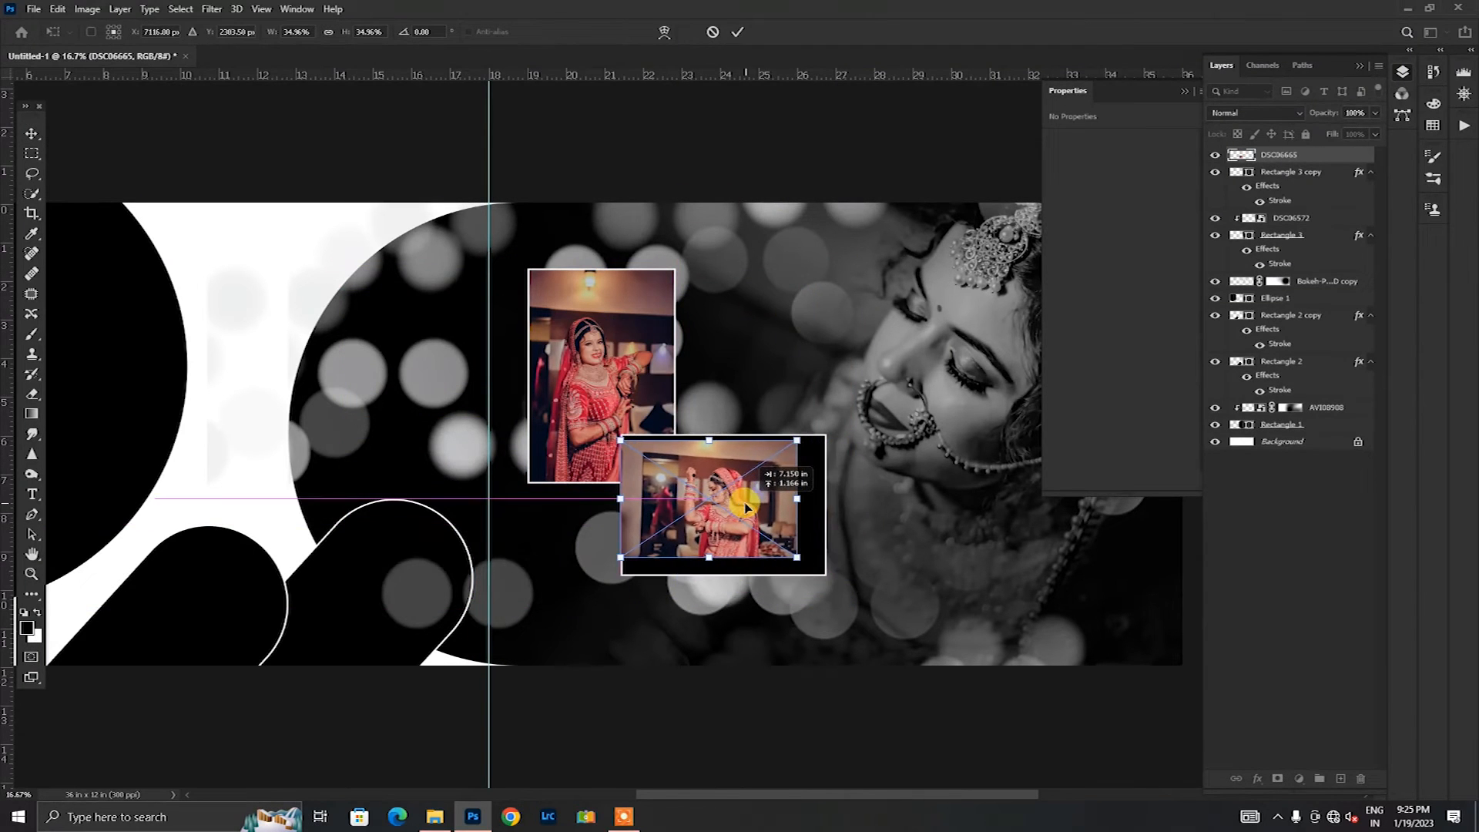
pyautogui.moveTo(797, 551)
pyautogui.mouseDown()
pyautogui.moveTo(832, 573)
pyautogui.moveTo(788, 555)
pyautogui.mouseUp()
pyautogui.click(743, 34)
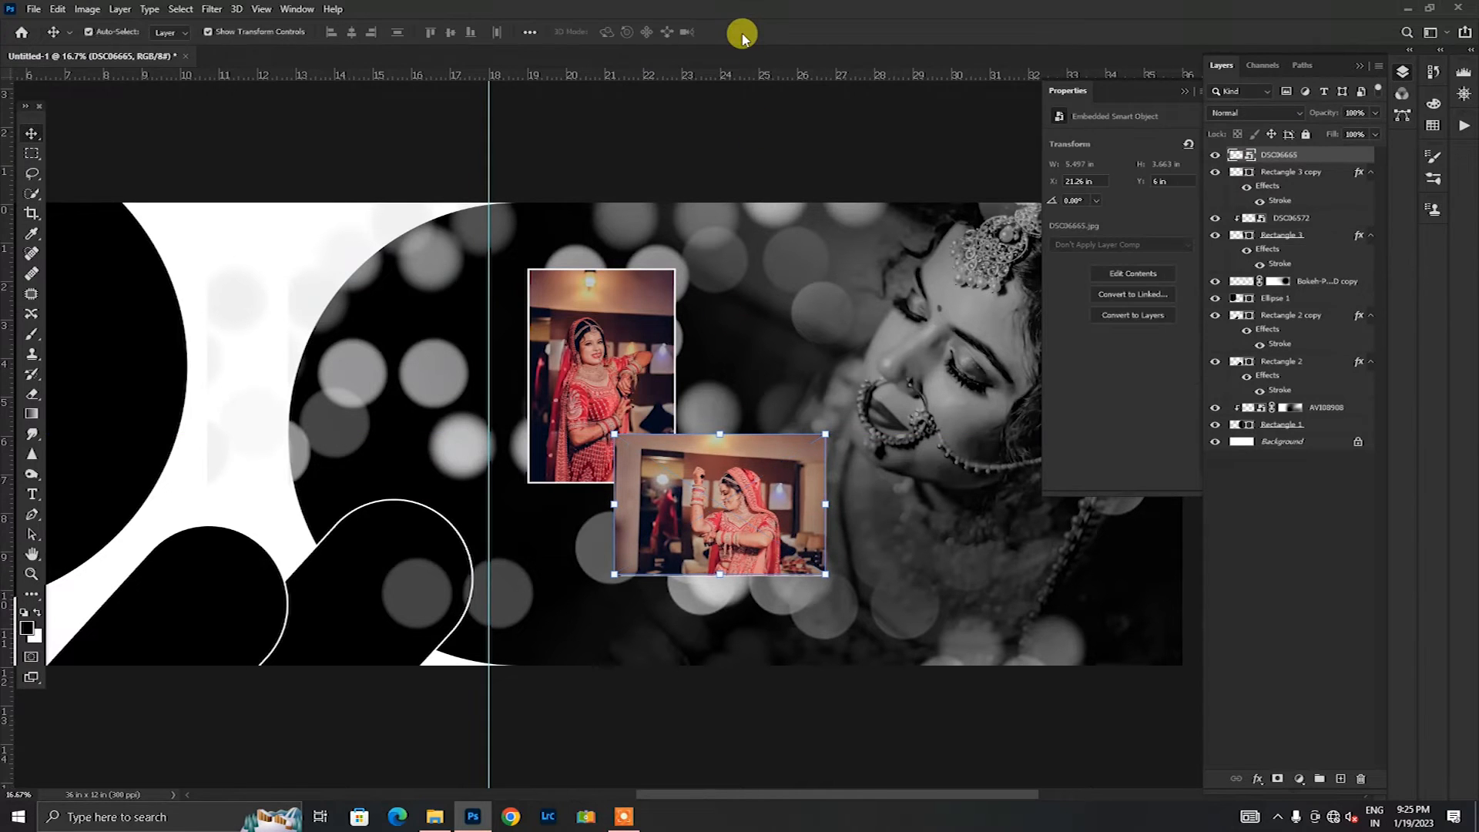
pyautogui.hotkey('ctrl', 'alt', 'g')
pyautogui.click(751, 144)
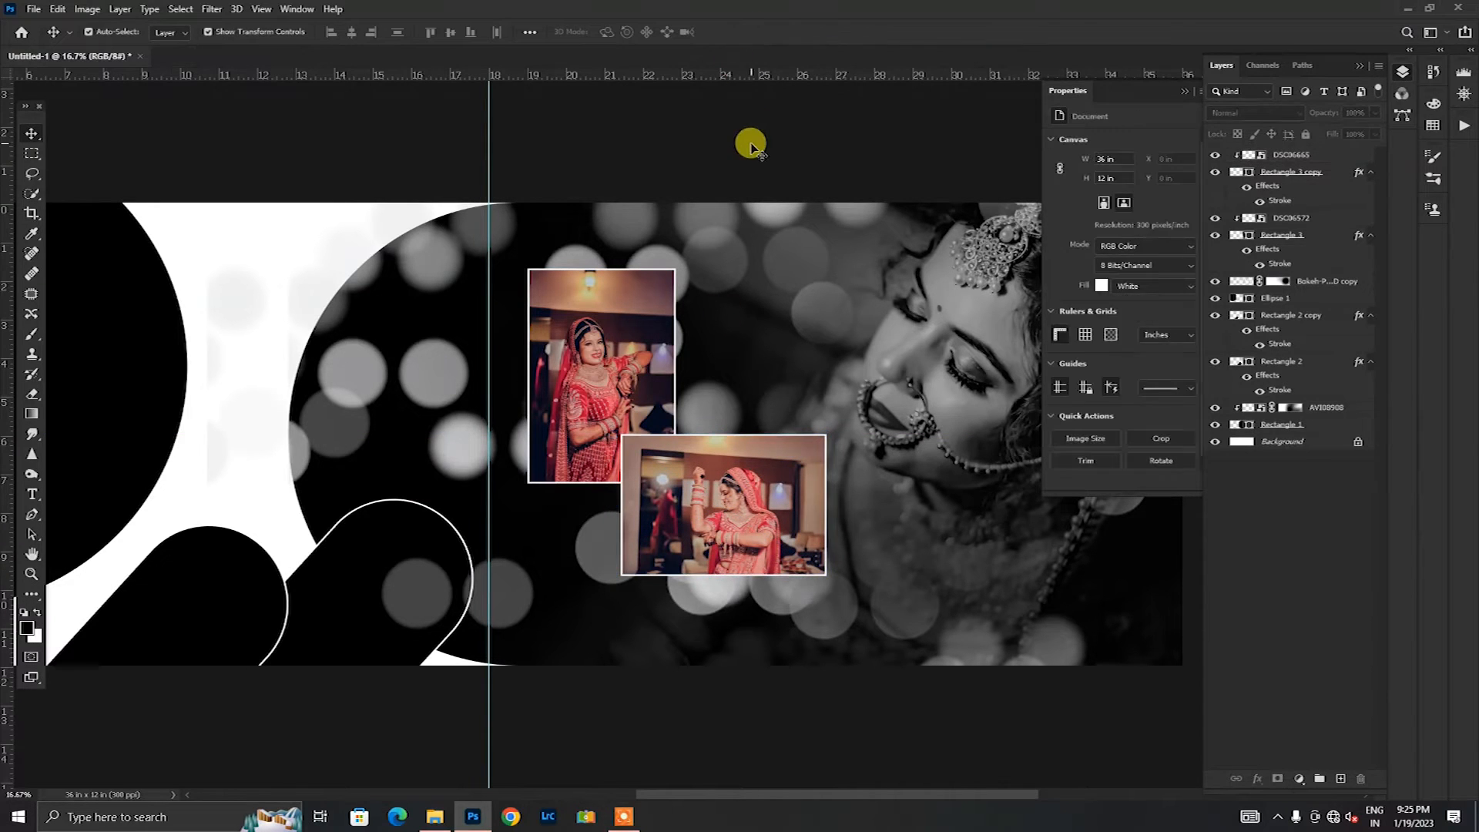
# Step: Open Untitled-1.psd and bring its THE and BRIDE text layers into the album spread, just below the upright photo frame
pyautogui.click(431, 817)
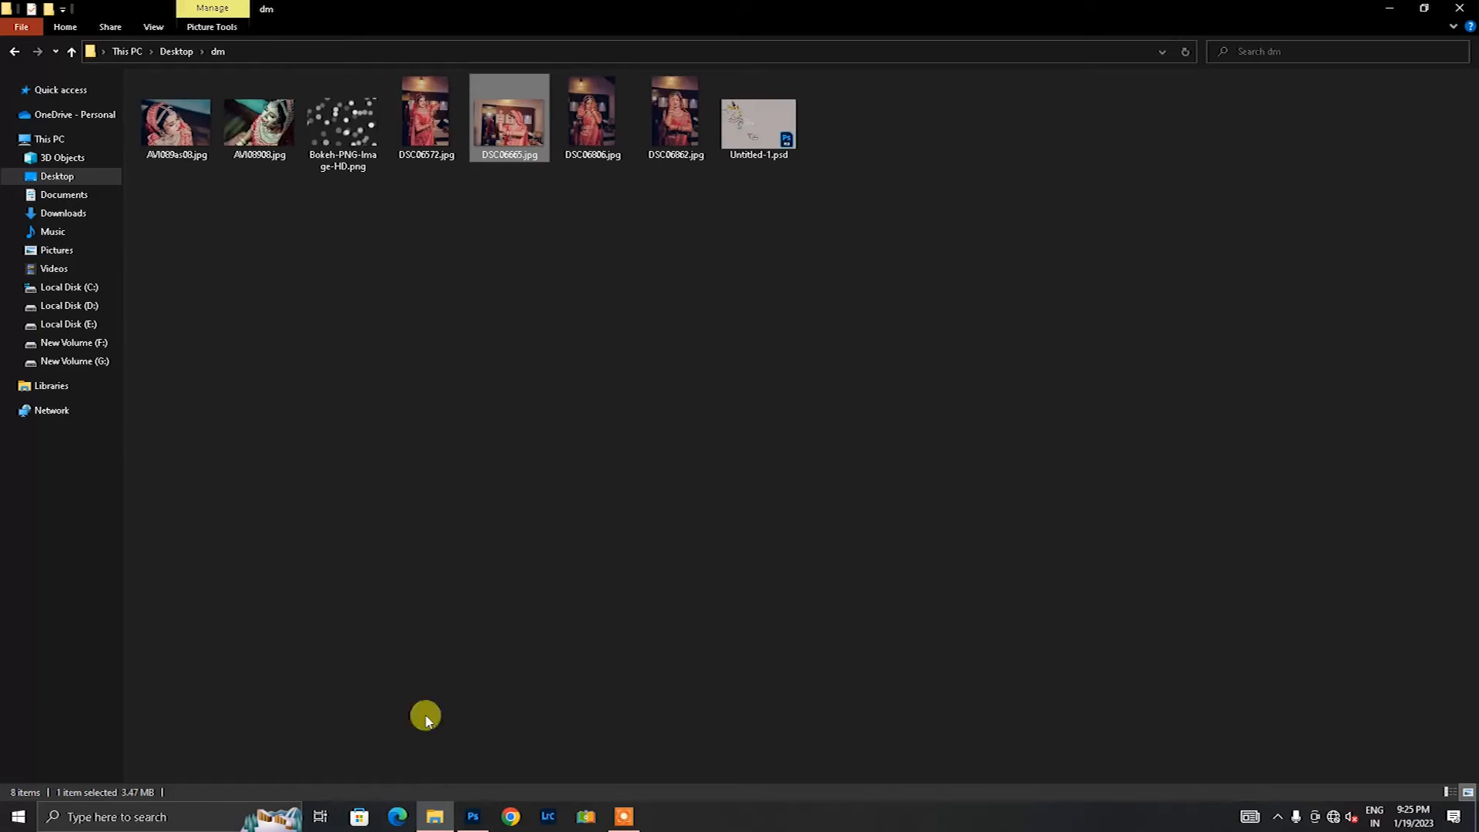
pyautogui.moveTo(753, 104); pyautogui.dragTo(517, 60)
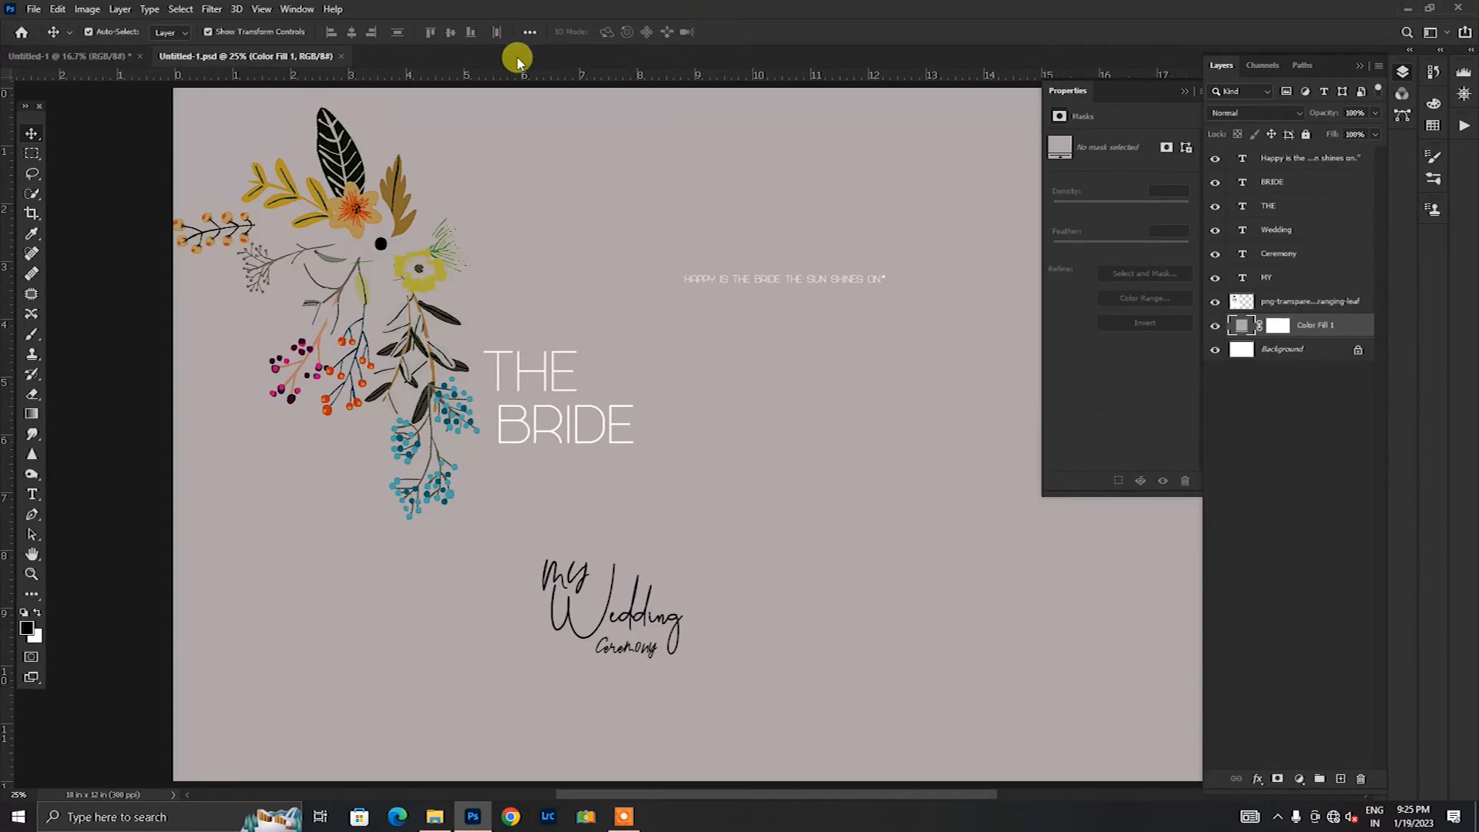
pyautogui.click(61, 55)
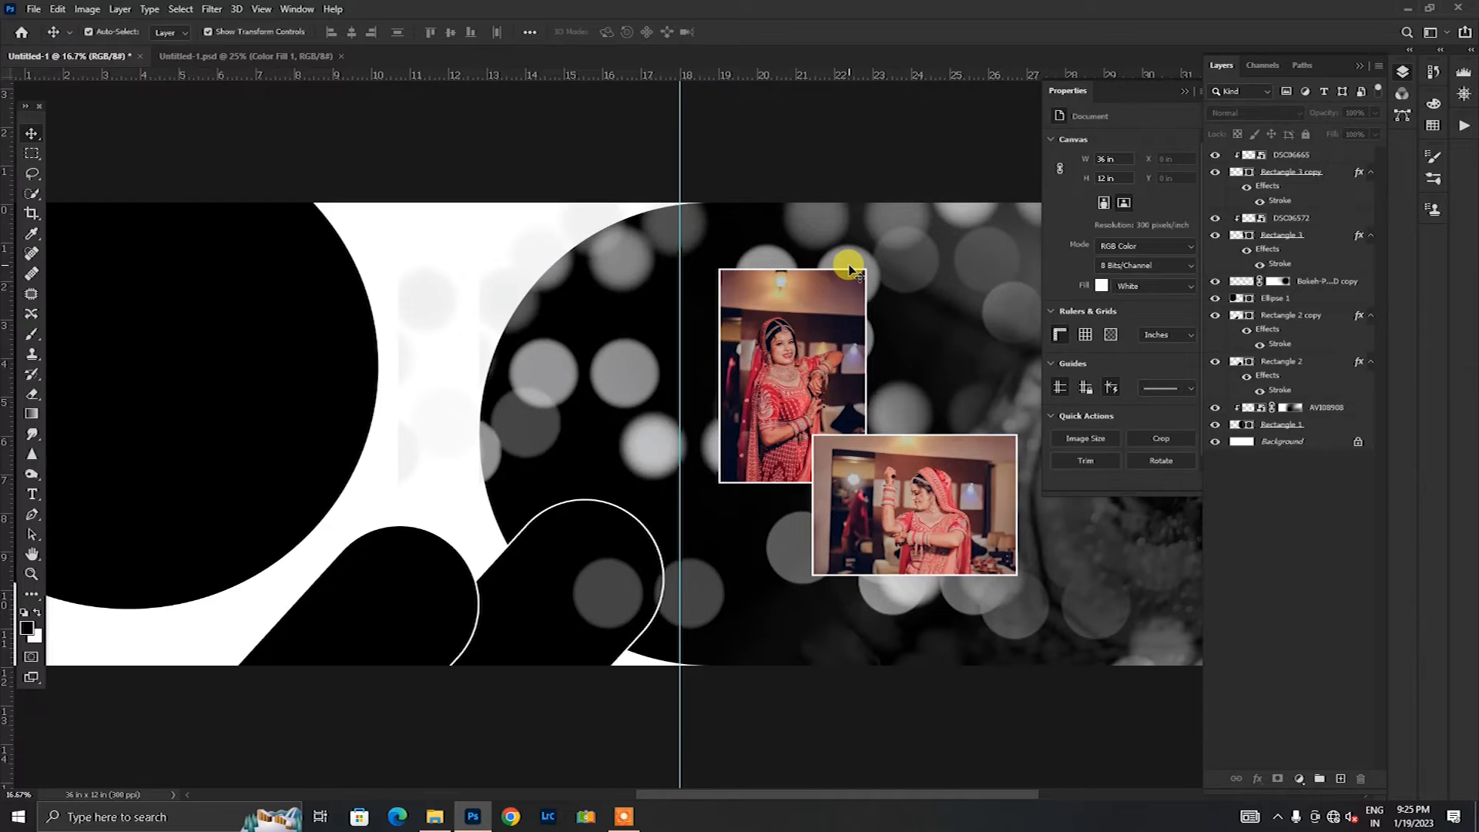
pyautogui.click(235, 59)
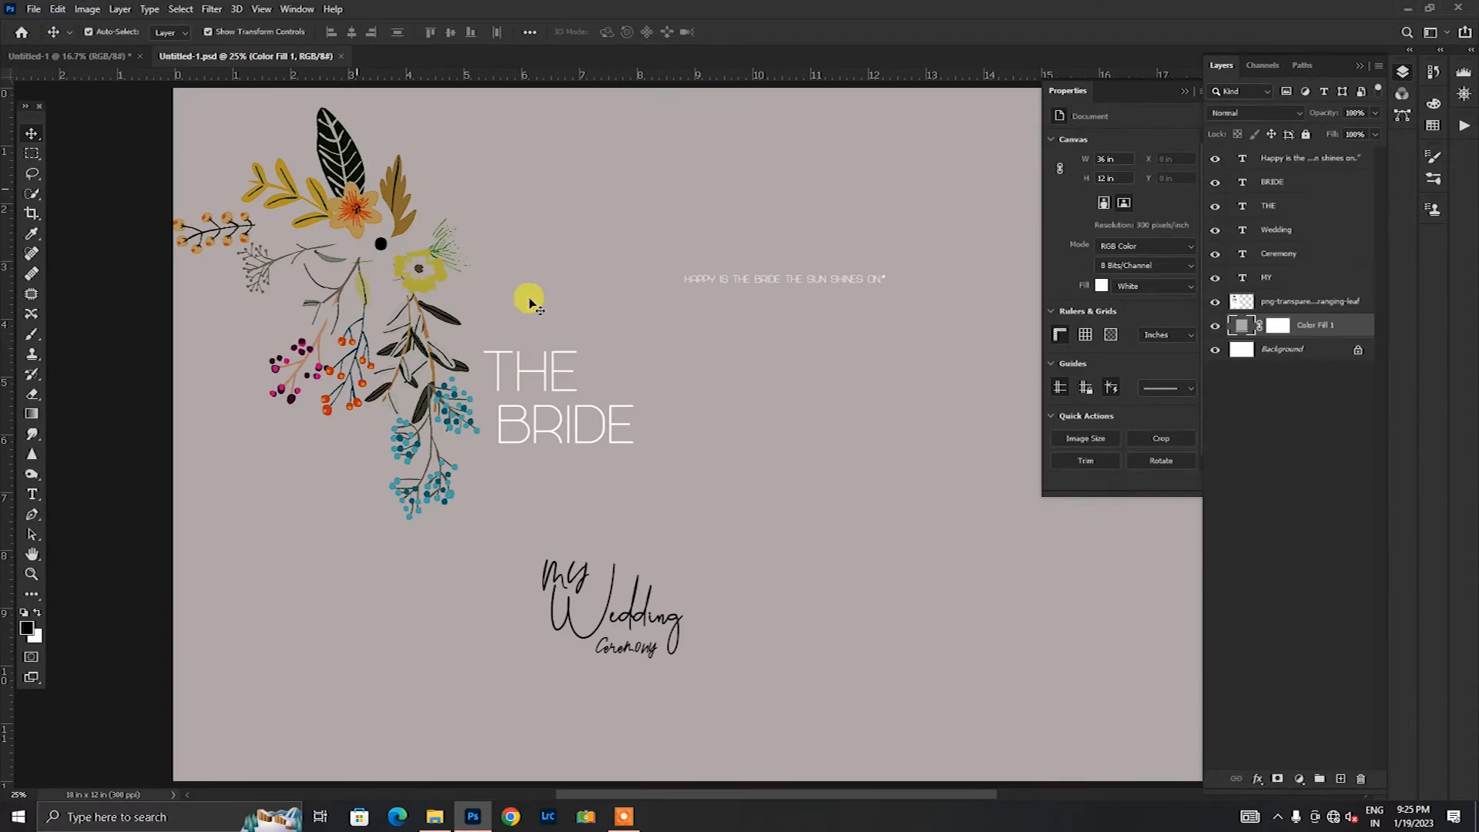
pyautogui.click(568, 378)
pyautogui.keyDown('shift'); pyautogui.click(560, 438); pyautogui.keyUp('shift')
pyautogui.moveTo(538, 432); pyautogui.dragTo(767, 514)
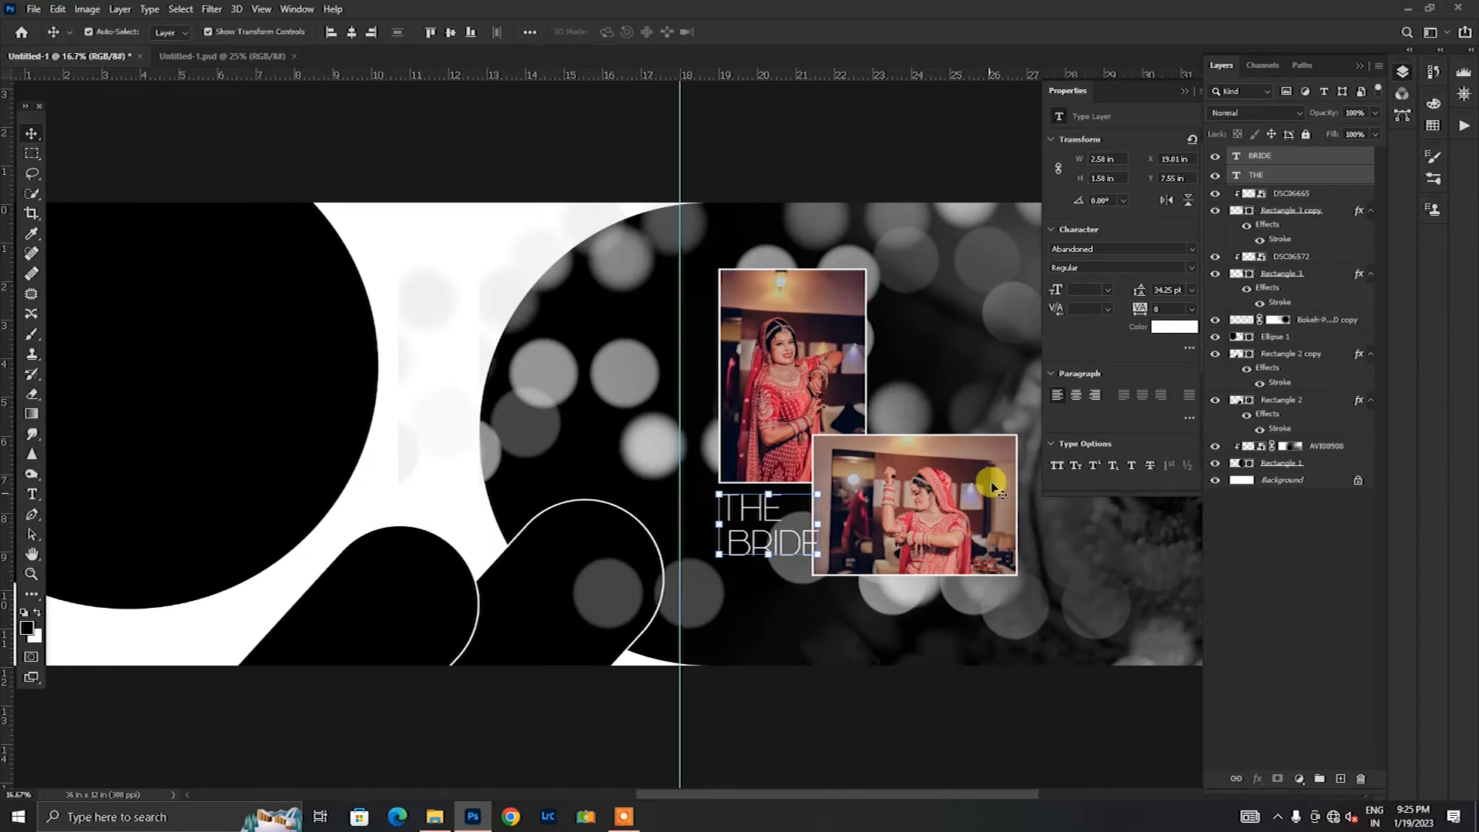
# Step: Move the horizontal frame together with its clipped photo right to X 21.81 in, clear of the BRIDE text
pyautogui.click(912, 501)
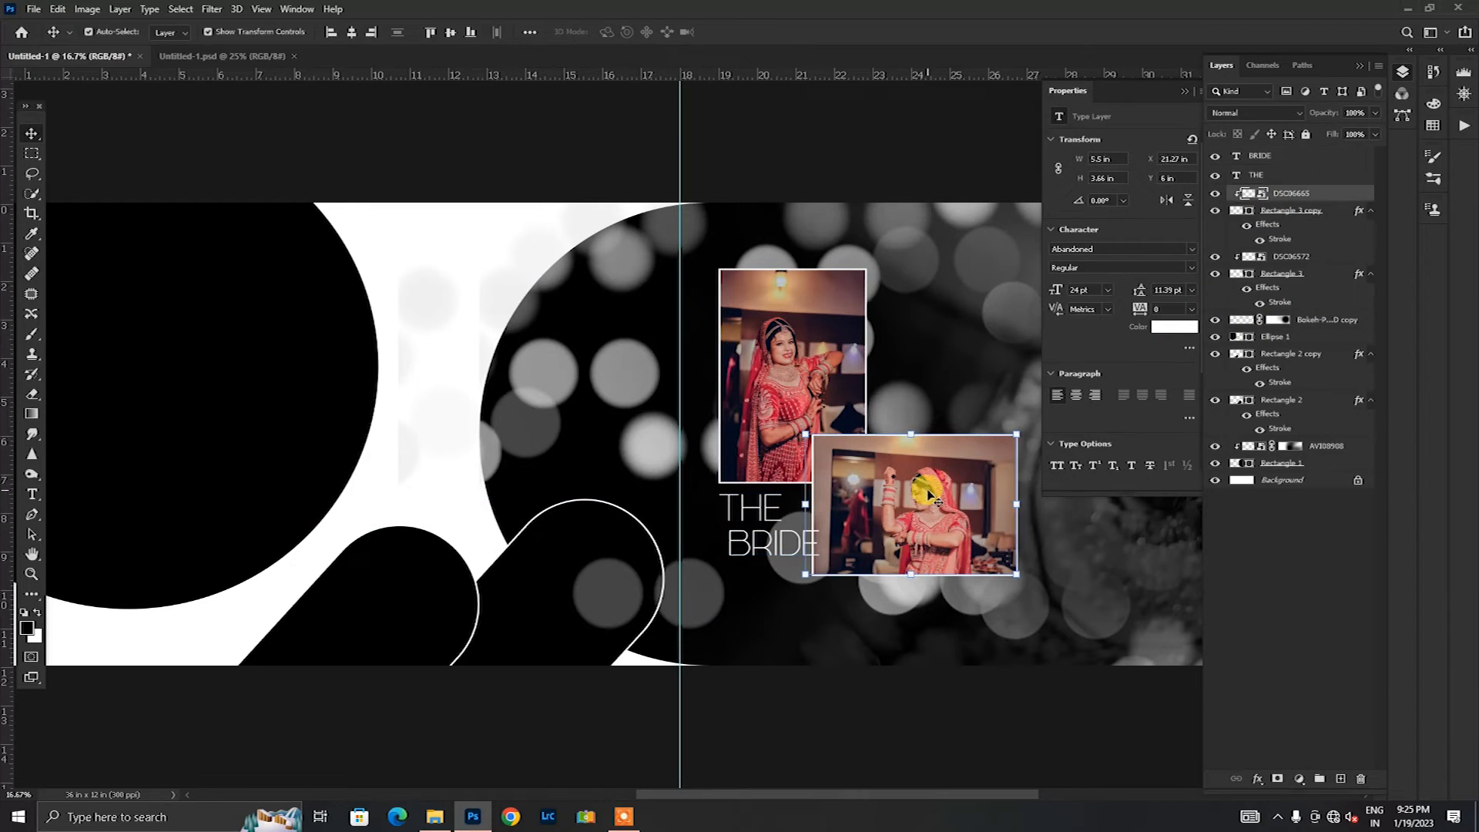
pyautogui.click(1308, 217)
pyautogui.moveTo(884, 533); pyautogui.dragTo(894, 531)
pyautogui.click(831, 759)
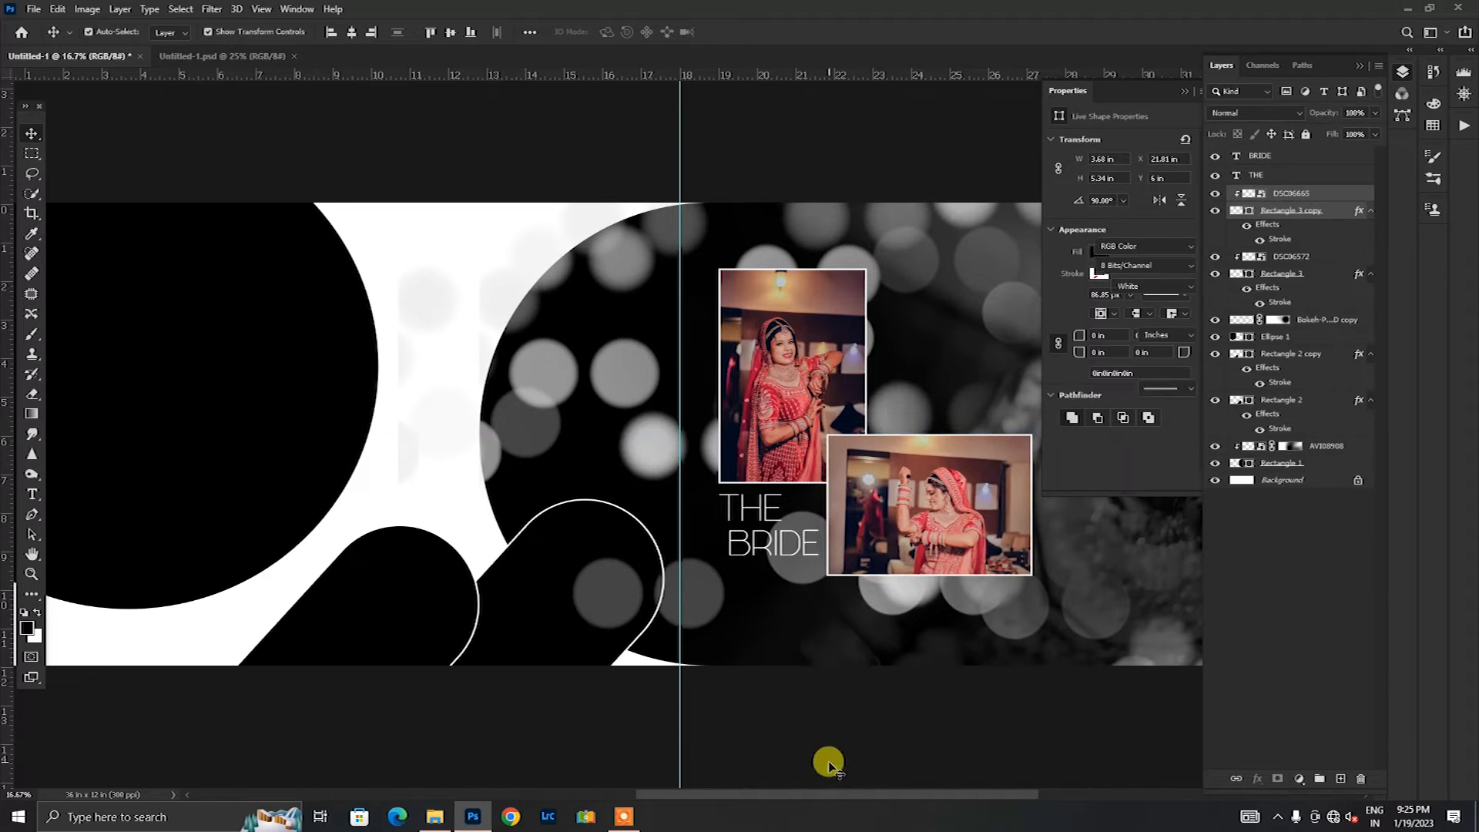
# Step: Bring the "Happy is the bride the sun shines on." text into the spread, scale it to 120.75% and place it just above the horizontal photo
pyautogui.click(198, 57)
pyautogui.click(816, 286)
pyautogui.moveTo(818, 289); pyautogui.dragTo(948, 409)
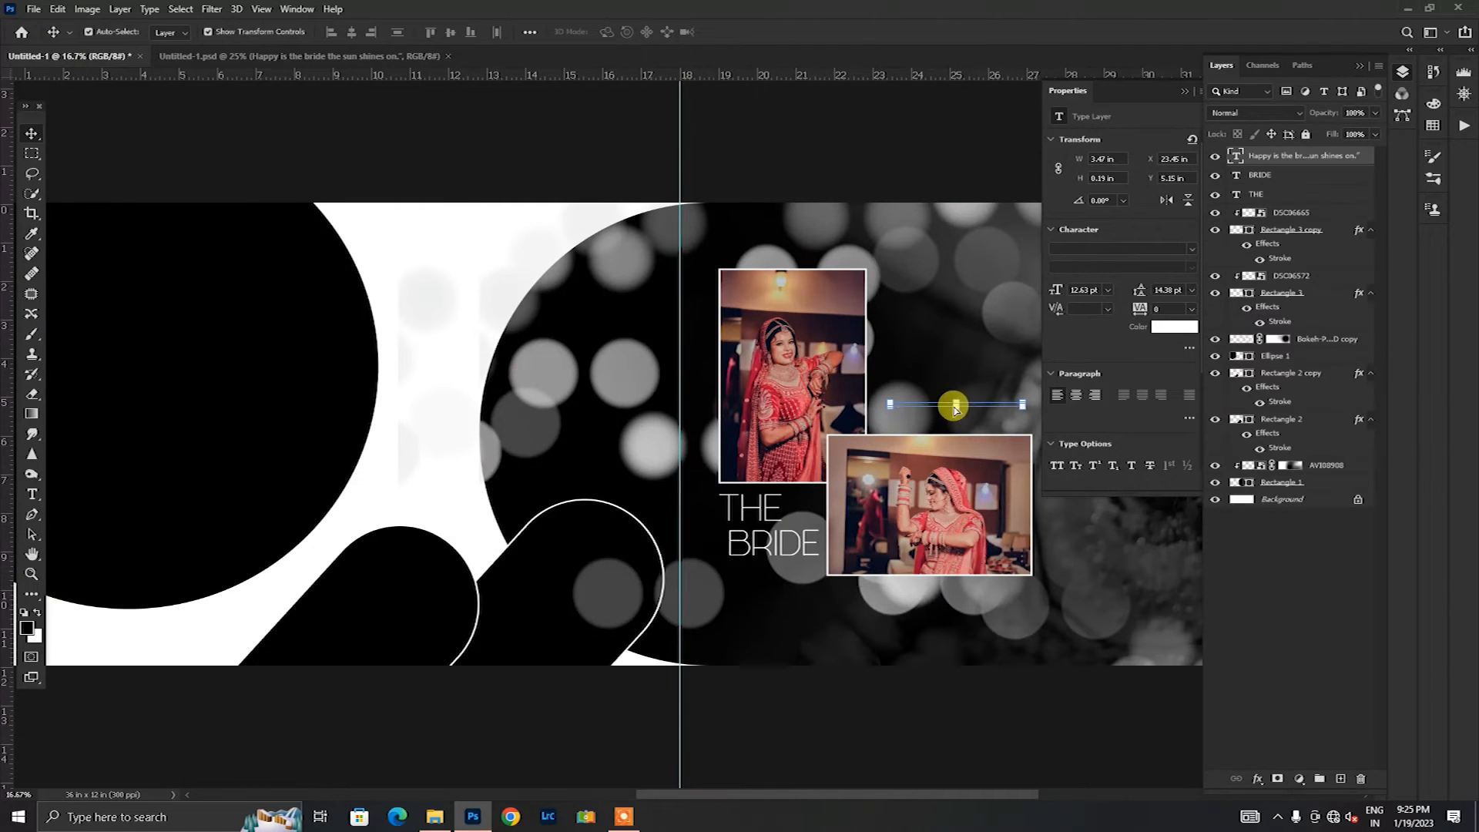
pyautogui.moveTo(937, 796); pyautogui.dragTo(963, 797)
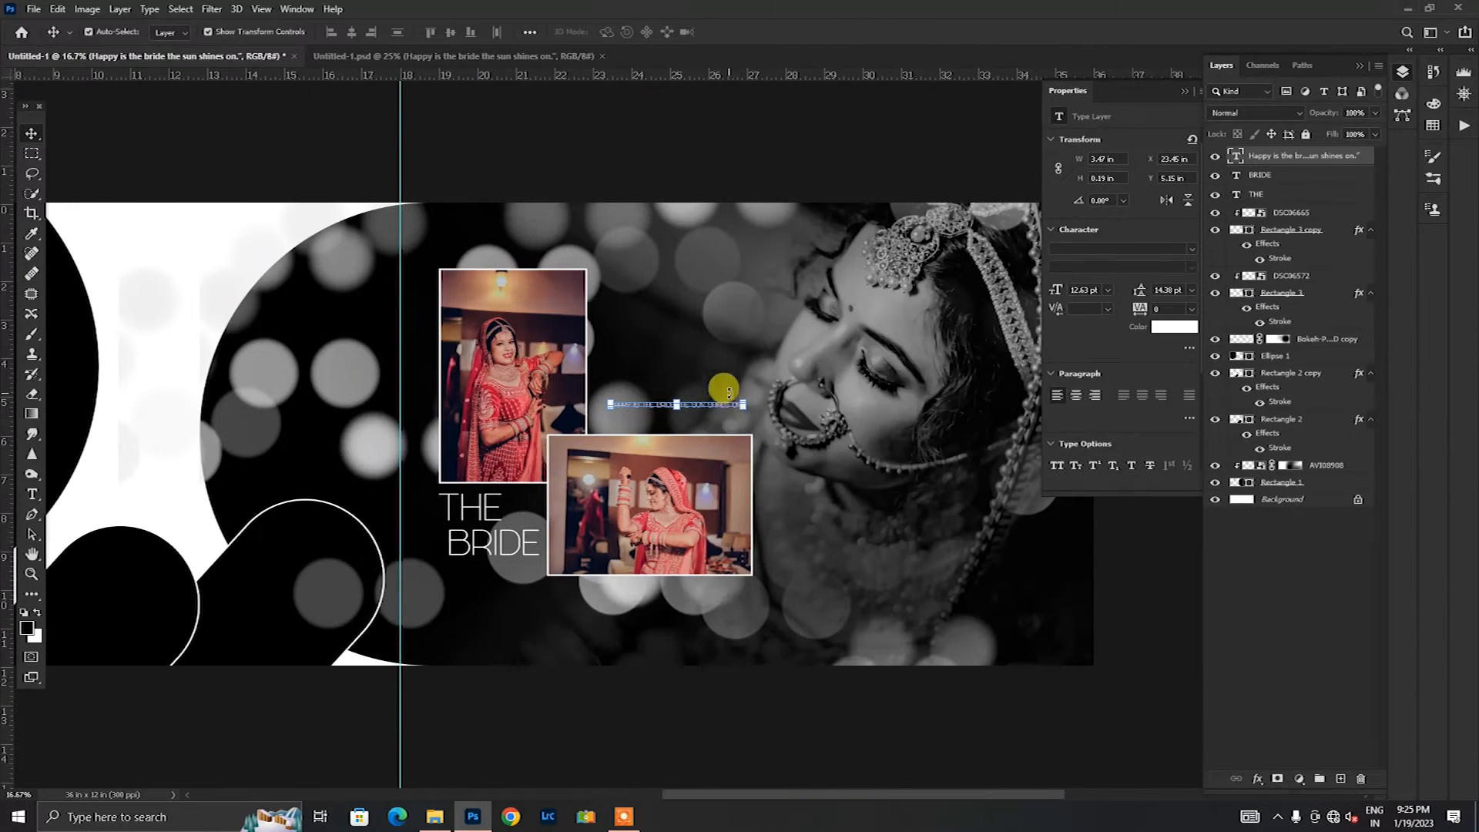
pyautogui.moveTo(743, 404); pyautogui.dragTo(709, 422)
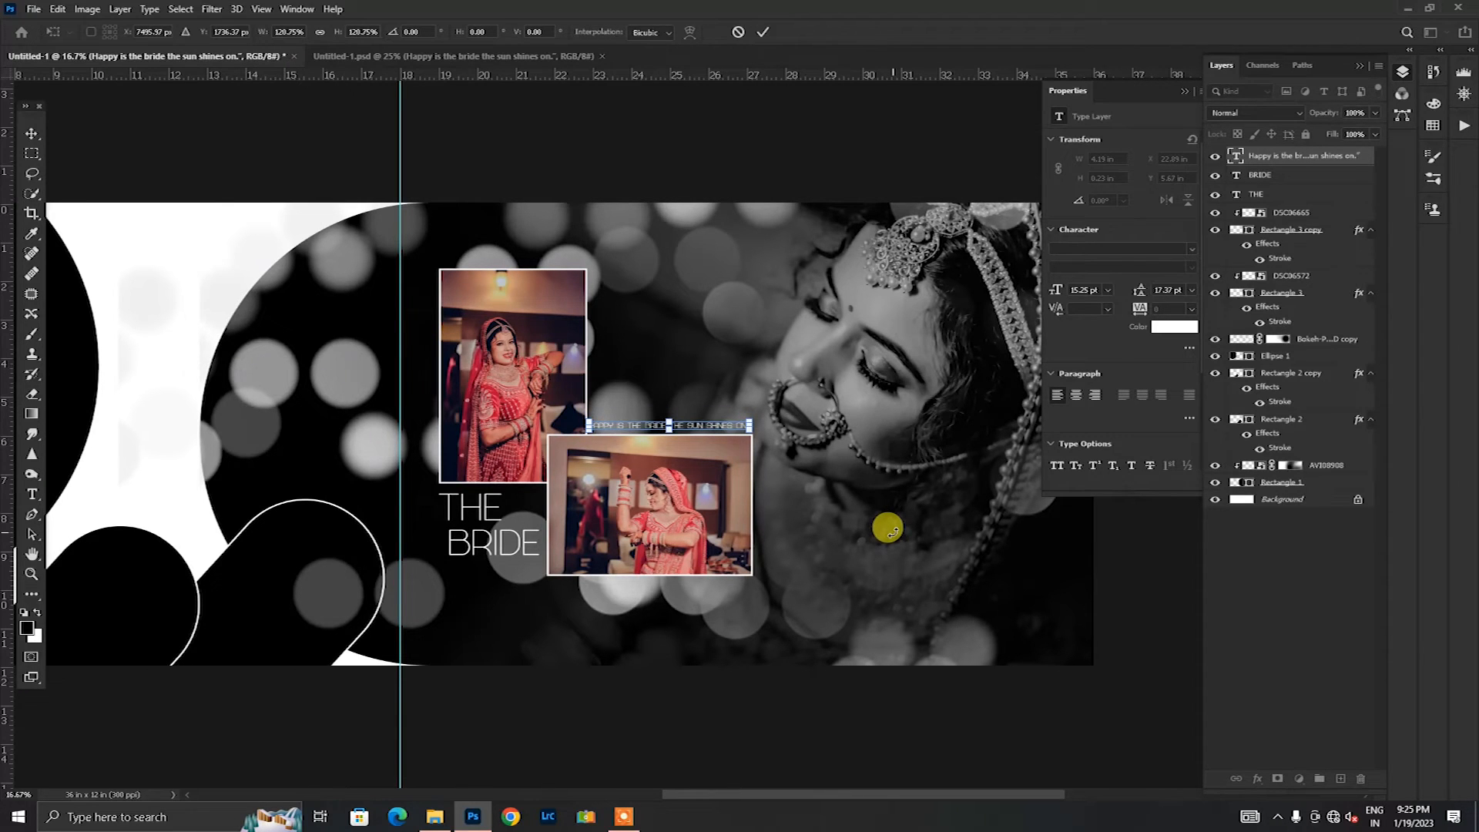
pyautogui.click(768, 34)
pyautogui.click(799, 126)
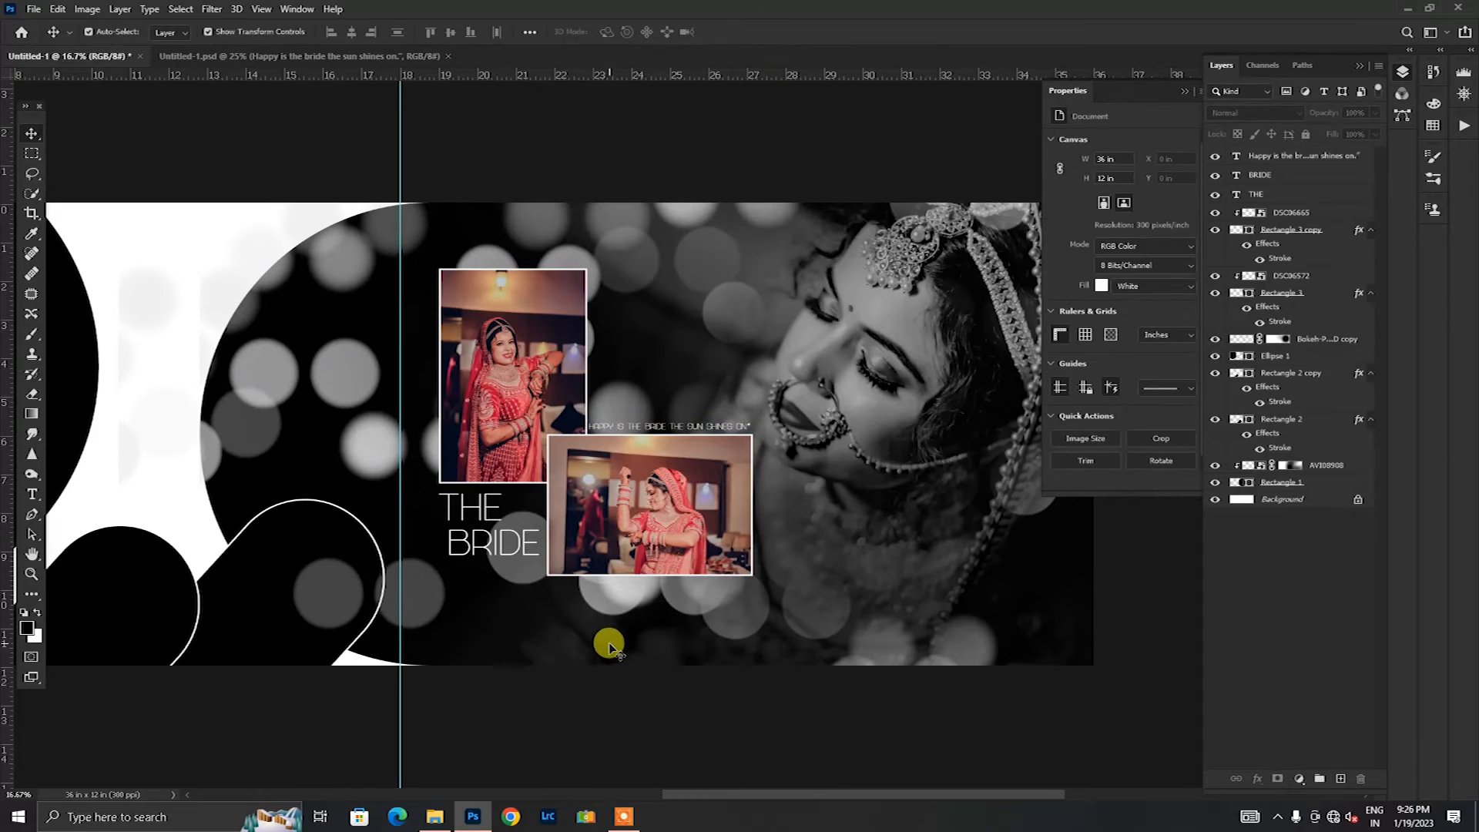
# Step: Move the Rectangle 2 layer between the BRIDE and THE layers, and Rectangle 2 copy to the top of the layer stack
pyautogui.click(1185, 94)
pyautogui.moveTo(843, 799); pyautogui.dragTo(698, 799)
pyautogui.click(779, 601)
pyautogui.click(544, 650)
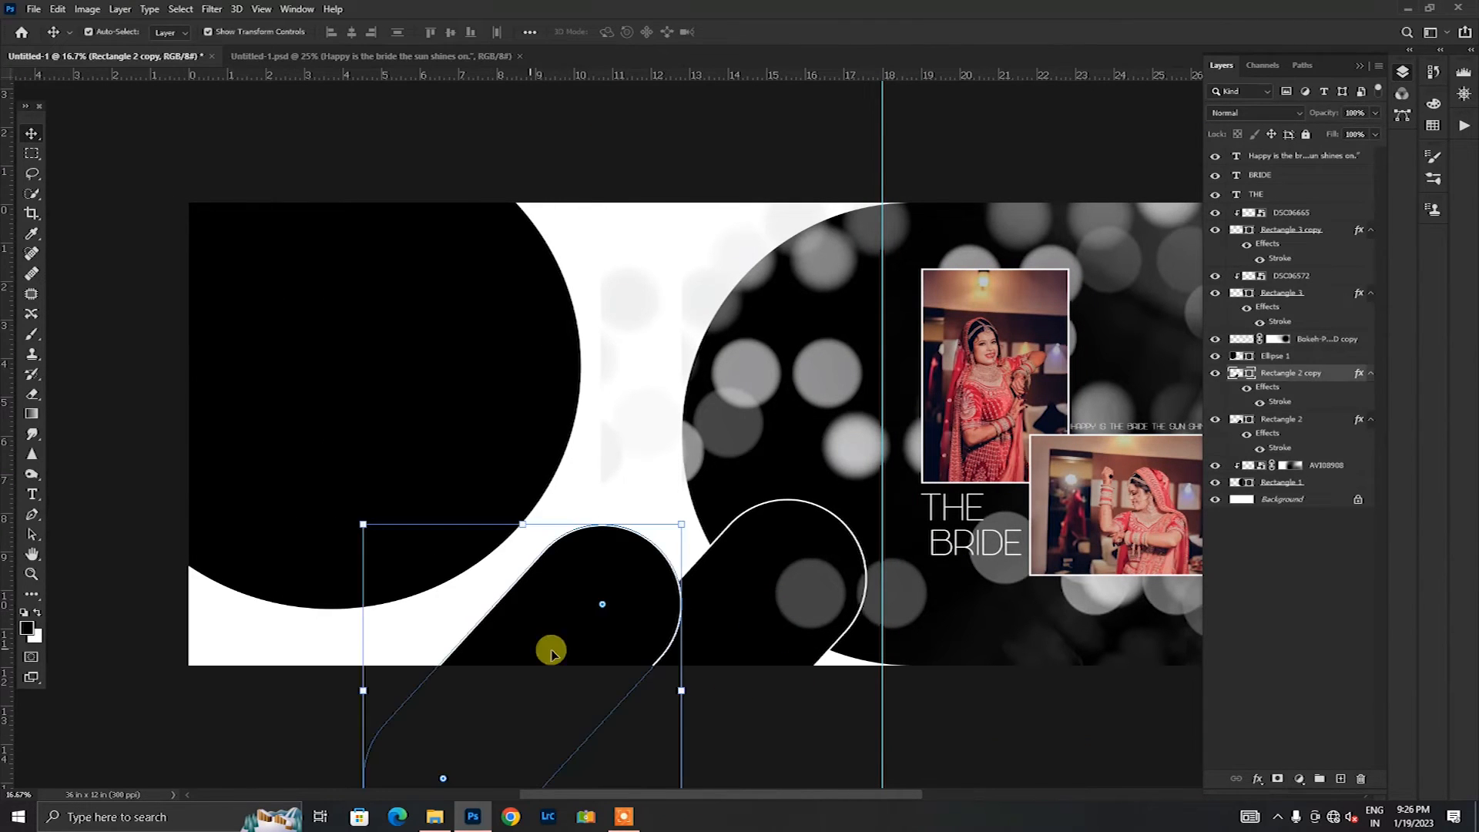
pyautogui.click(766, 627)
pyautogui.moveTo(1292, 429); pyautogui.dragTo(1258, 191)
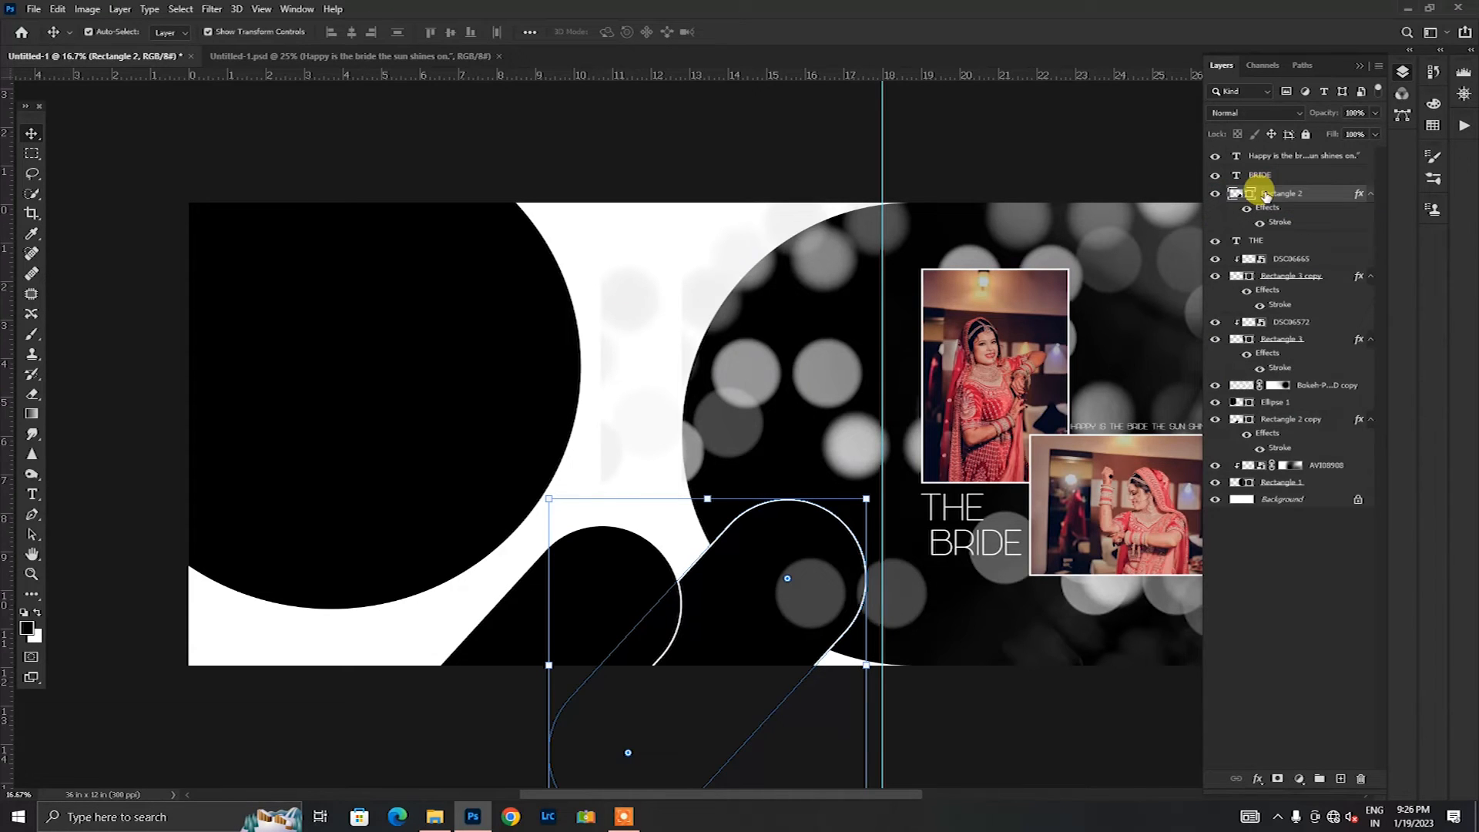
pyautogui.click(519, 632)
pyautogui.moveTo(1310, 419); pyautogui.dragTo(1308, 147)
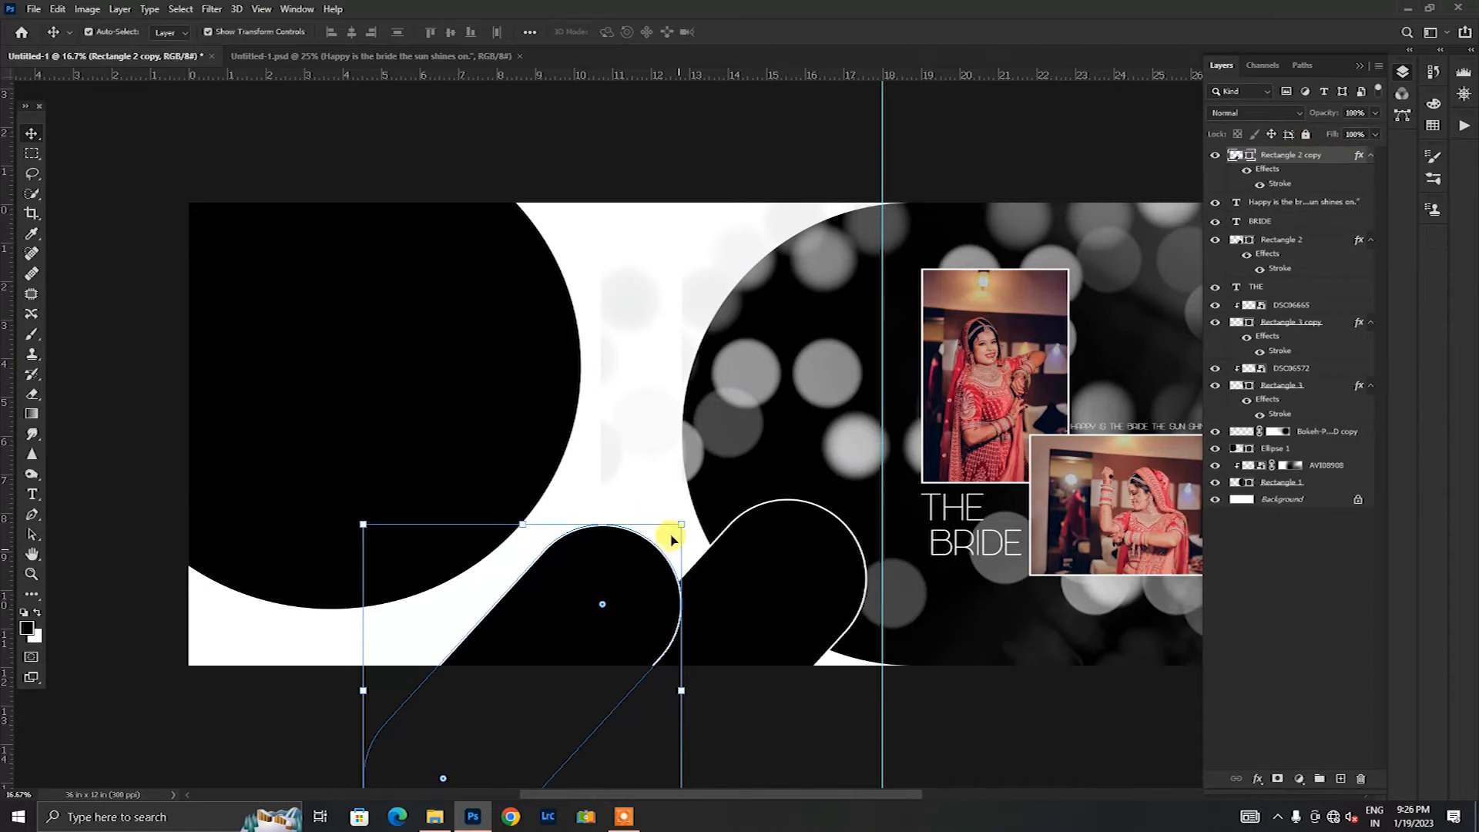
pyautogui.click(660, 132)
# Step: Place DSC06862.jpg above the Rectangle 2 layer, scale it to 32.82%, rotate it to the shape's slant, and clip it to that shape
pyautogui.click(746, 628)
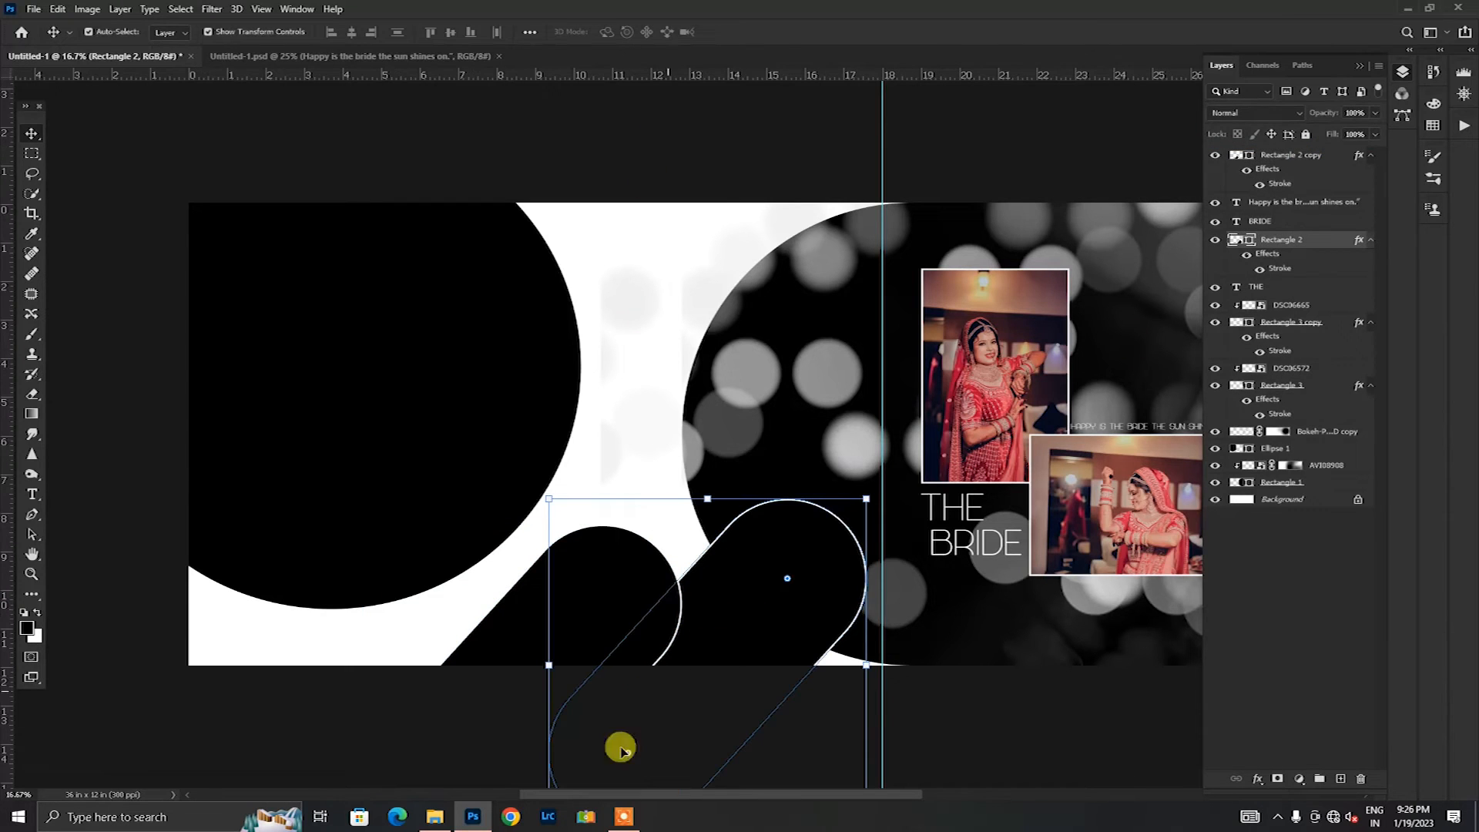
pyautogui.click(434, 817)
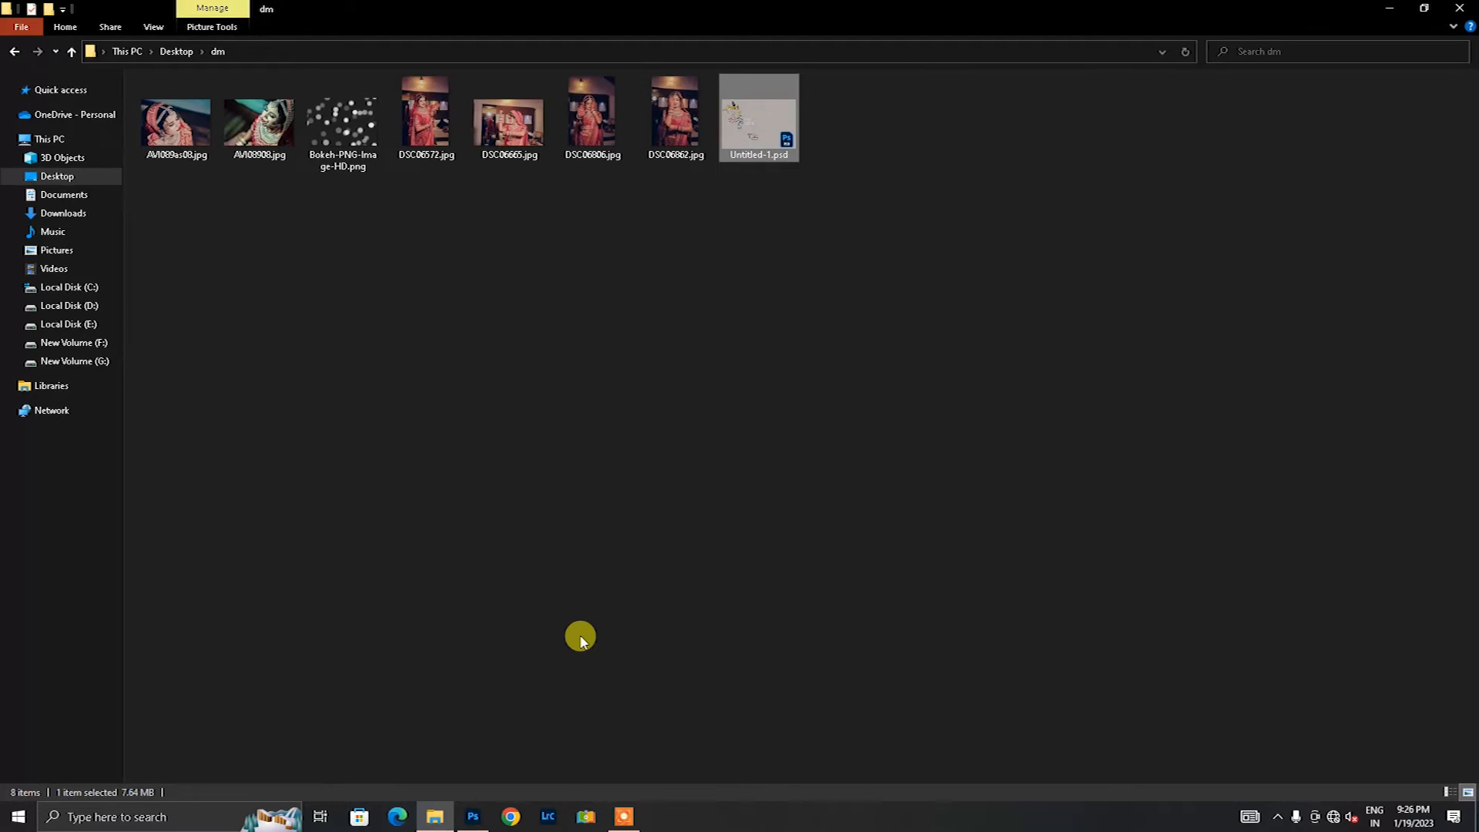
pyautogui.moveTo(664, 123); pyautogui.dragTo(788, 471)
pyautogui.moveTo(946, 458); pyautogui.dragTo(915, 511)
pyautogui.moveTo(899, 241); pyautogui.dragTo(756, 420)
pyautogui.moveTo(720, 535); pyautogui.dragTo(755, 607)
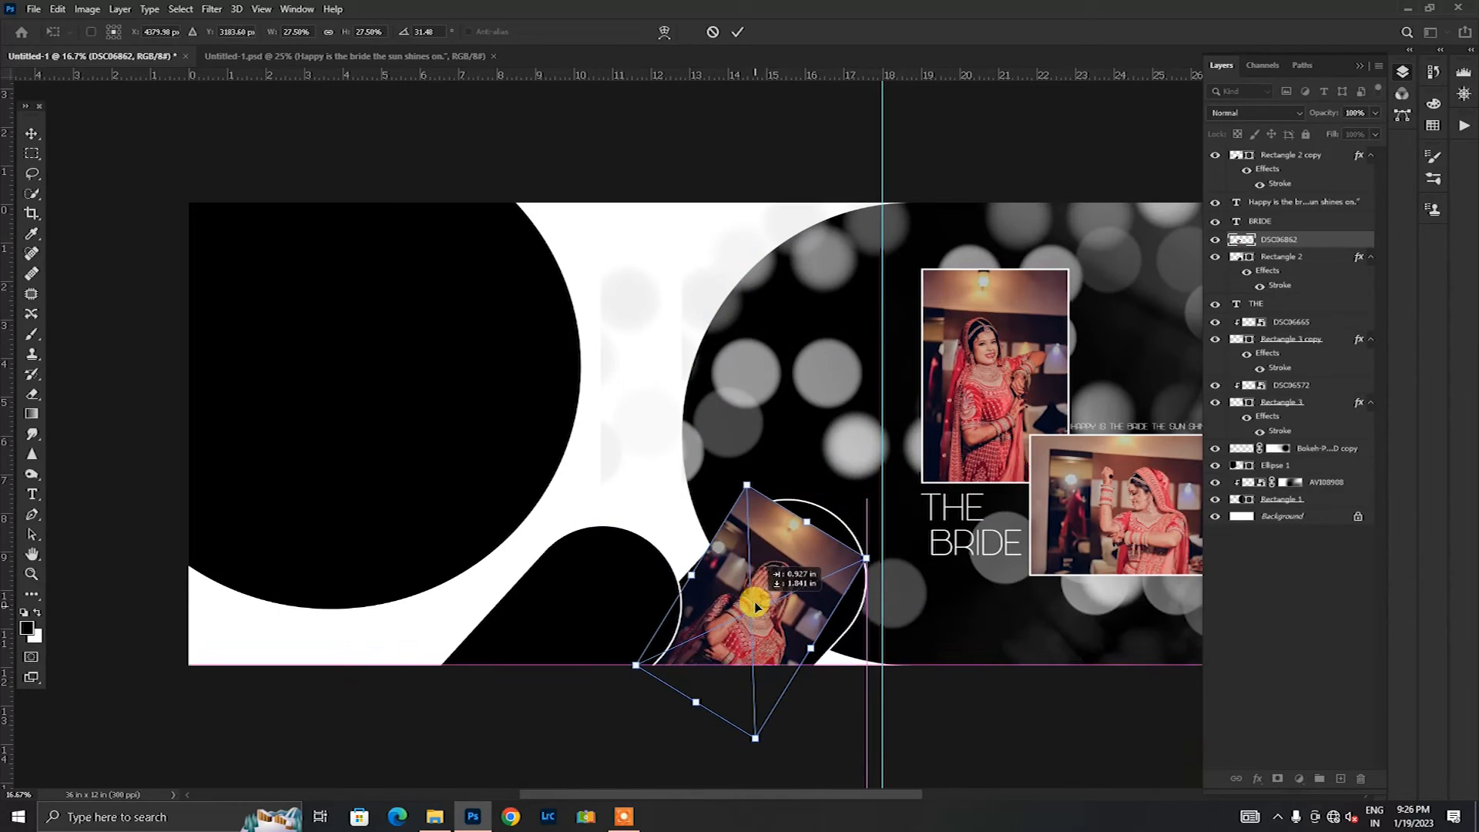
pyautogui.moveTo(806, 521); pyautogui.dragTo(917, 557)
pyautogui.moveTo(803, 554); pyautogui.dragTo(807, 567)
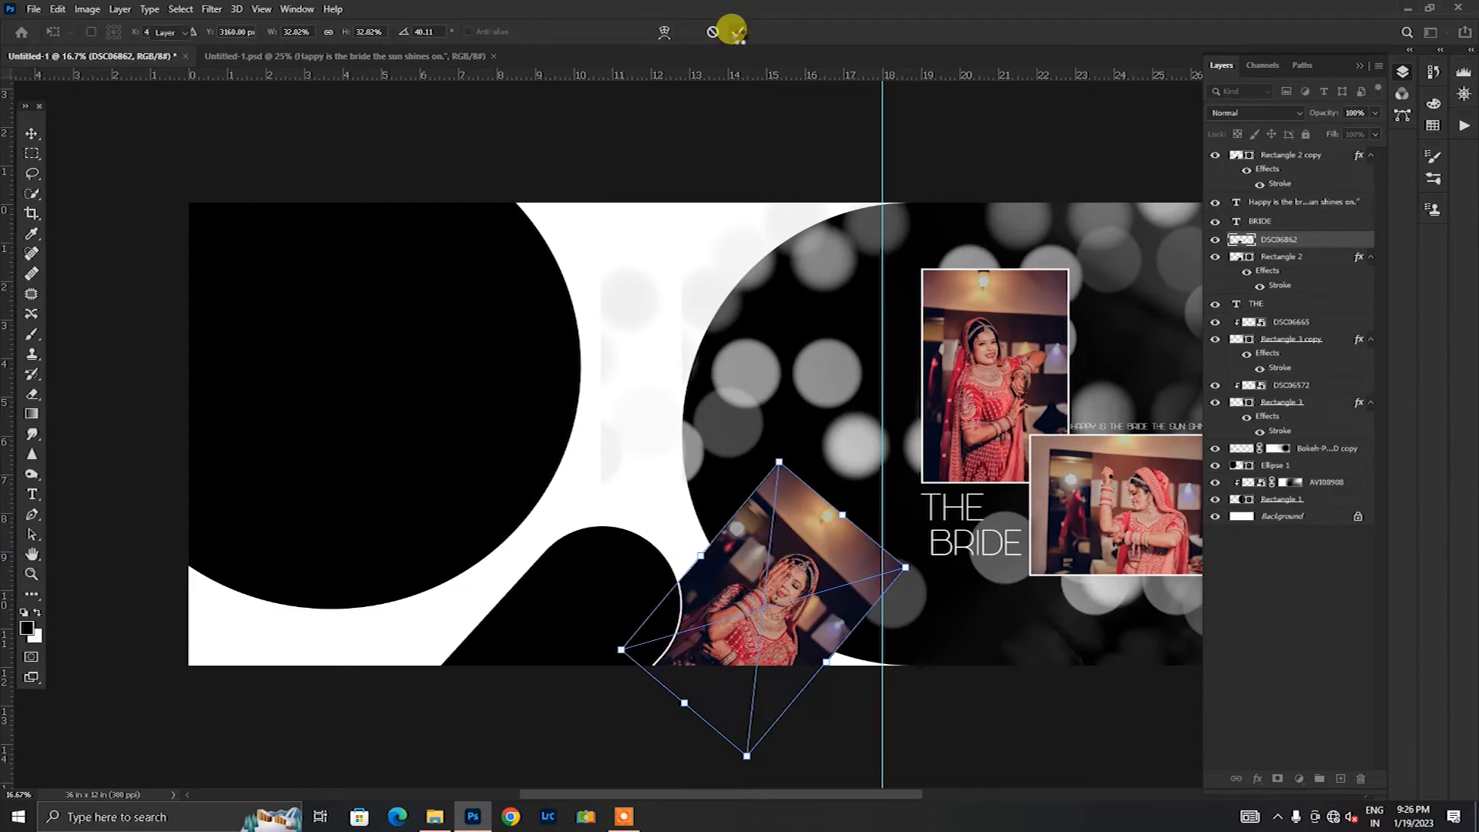
pyautogui.click(737, 32)
pyautogui.moveTo(797, 634); pyautogui.dragTo(780, 603)
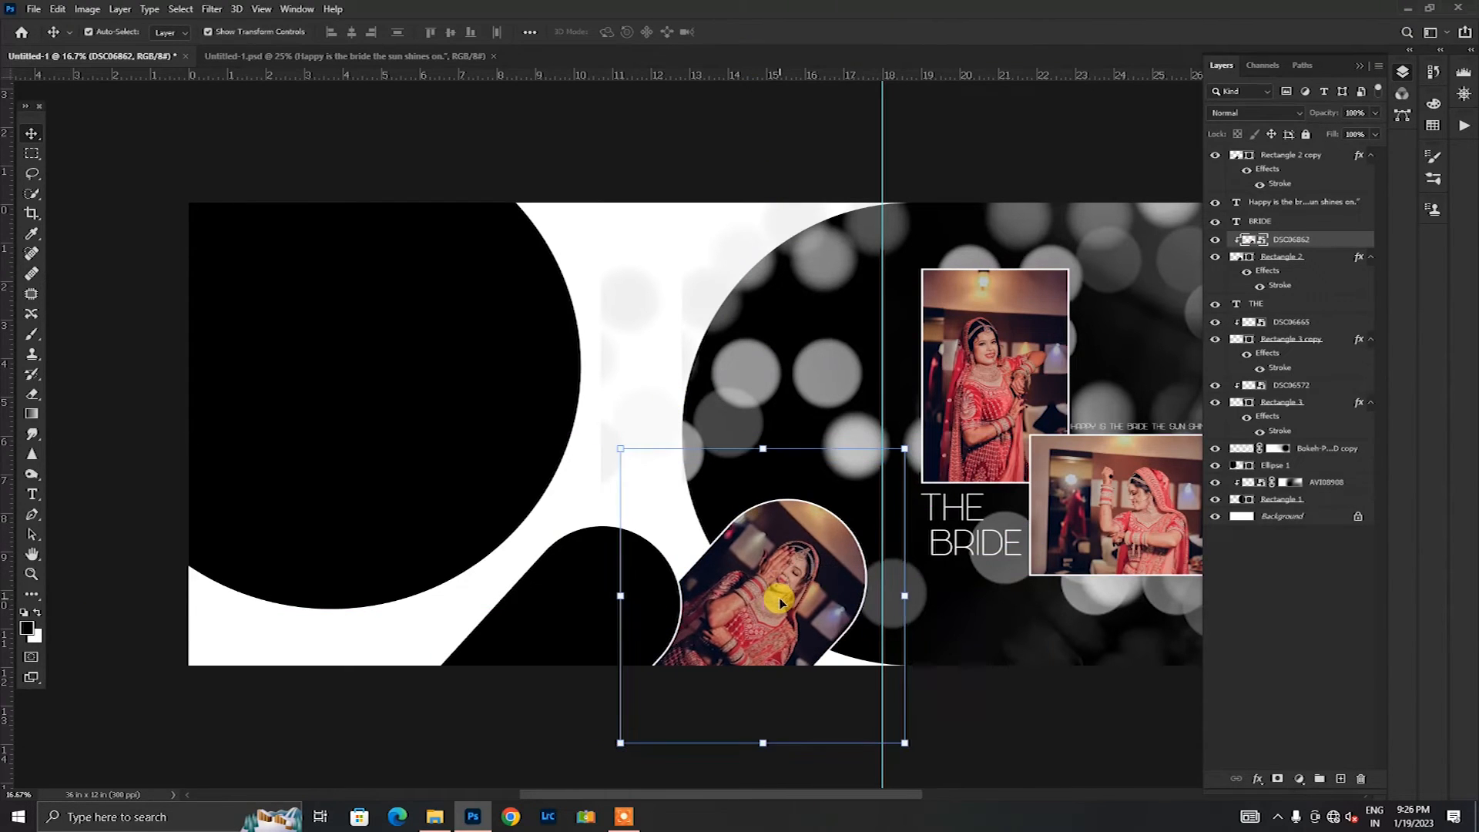
# Step: Place DSC06806.jpg above the Rectangle 2 copy layer, scaled down and rotated to match the slanted shape, and clip it to that shape
pyautogui.click(538, 746)
pyautogui.click(565, 664)
pyautogui.click(439, 819)
pyautogui.moveTo(590, 115); pyautogui.dragTo(660, 544)
pyautogui.rightClick(794, 473)
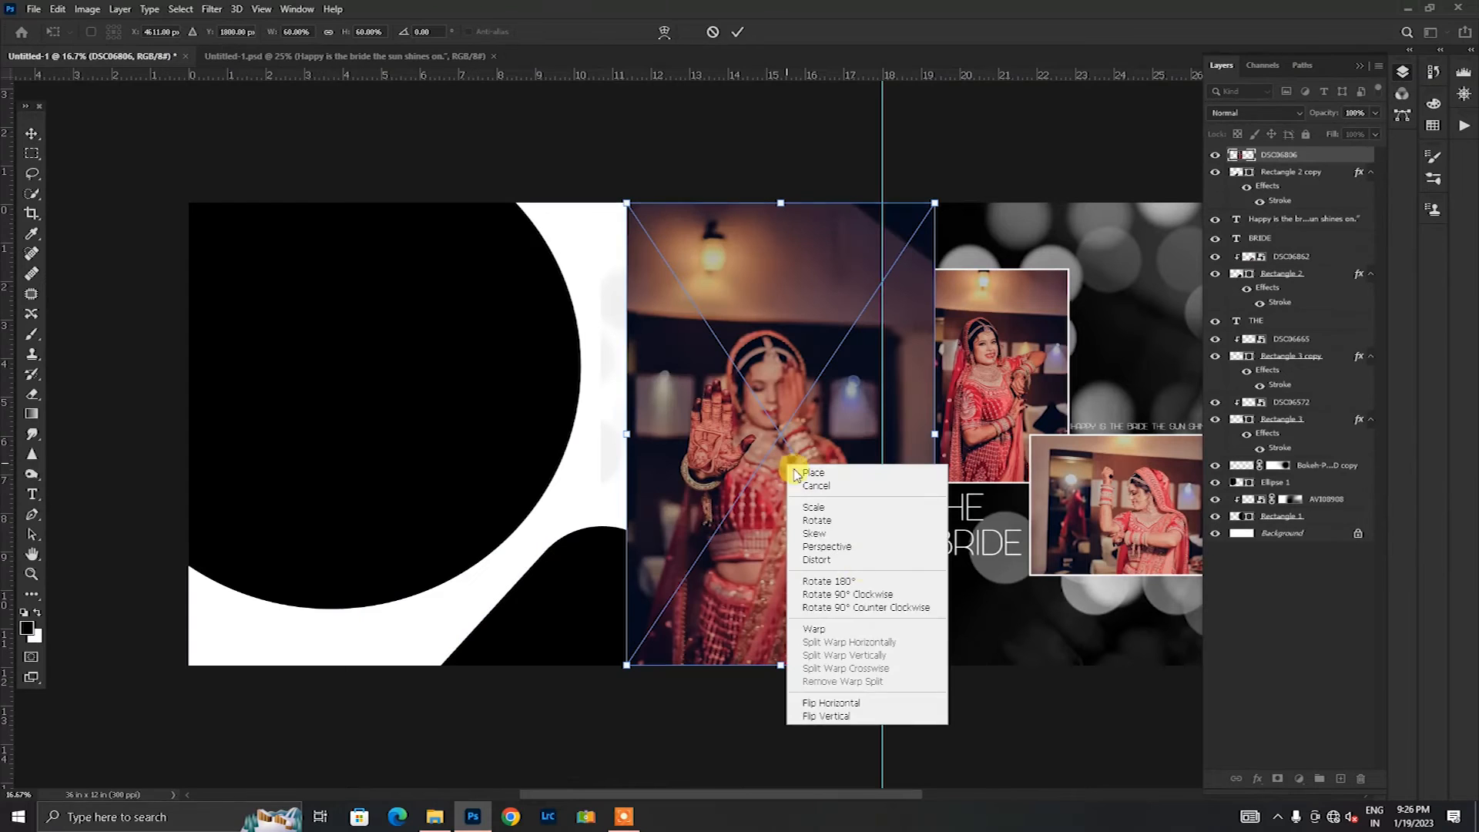
pyautogui.click(845, 594)
pyautogui.moveTo(1018, 276); pyautogui.dragTo(715, 551)
pyautogui.moveTo(697, 609); pyautogui.dragTo(729, 597)
pyautogui.moveTo(648, 614); pyautogui.dragTo(726, 587)
pyautogui.moveTo(614, 600); pyautogui.dragTo(733, 573)
pyautogui.click(735, 30)
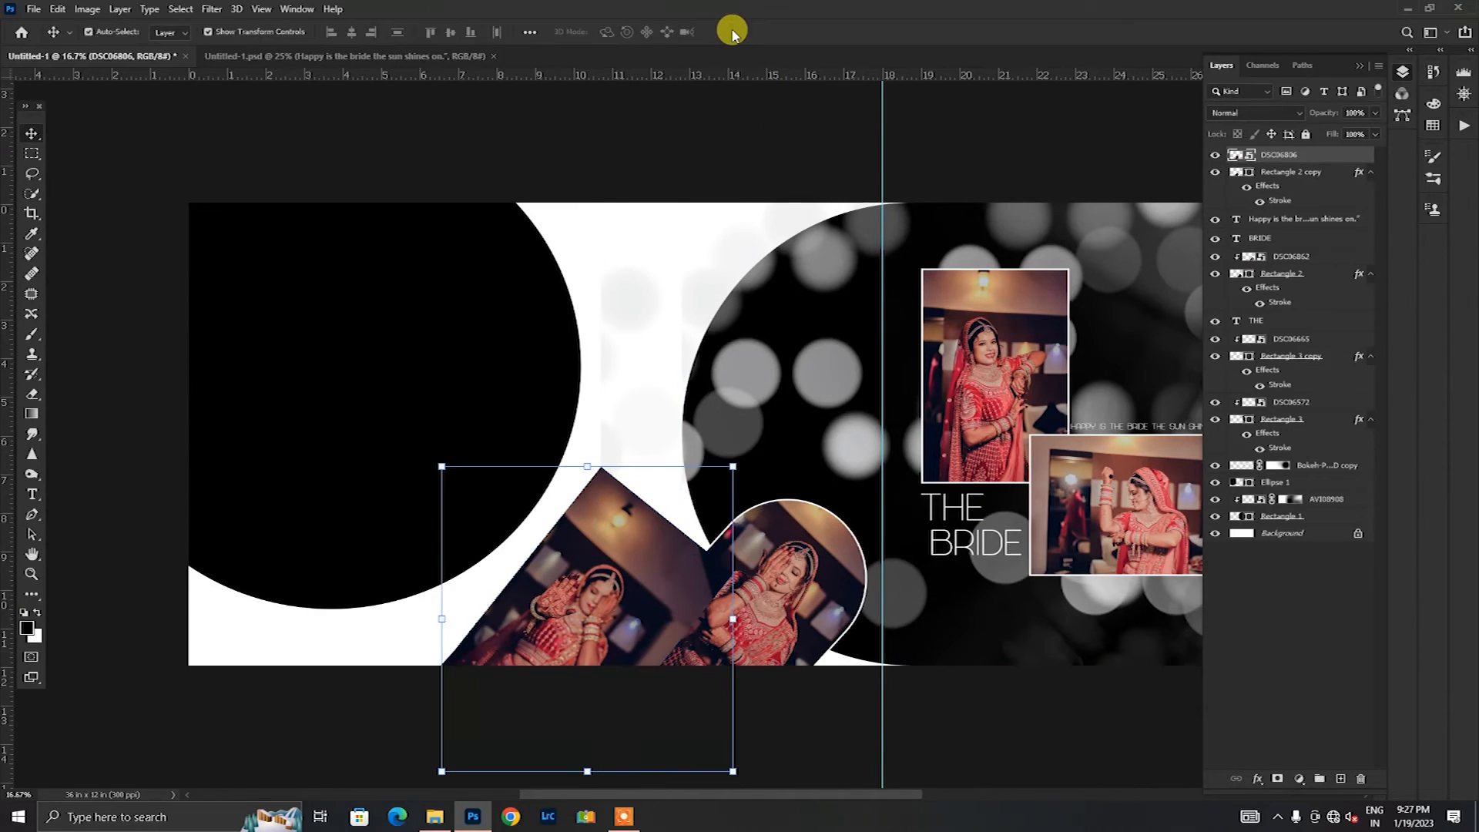
# Step: Place AVI089as08.jpg over the large black ellipse at 68.62% scale and clip it to the ellipse
pyautogui.click(272, 423)
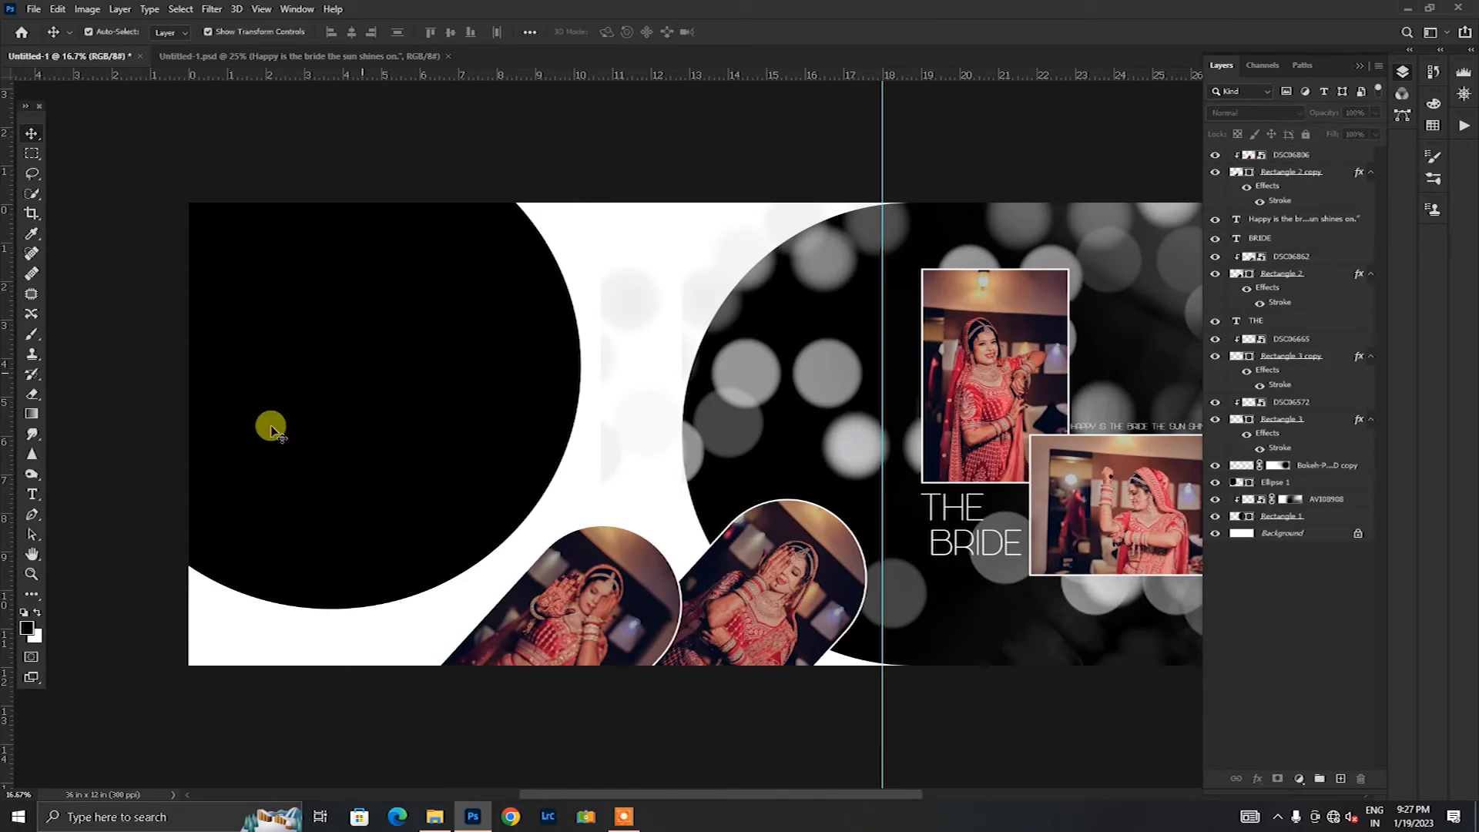
pyautogui.click(435, 815)
pyautogui.moveTo(196, 127); pyautogui.dragTo(429, 482)
pyautogui.moveTo(597, 487); pyautogui.dragTo(350, 456)
pyautogui.moveTo(827, 377); pyautogui.dragTo(660, 366)
pyautogui.moveTo(577, 400); pyautogui.dragTo(604, 387)
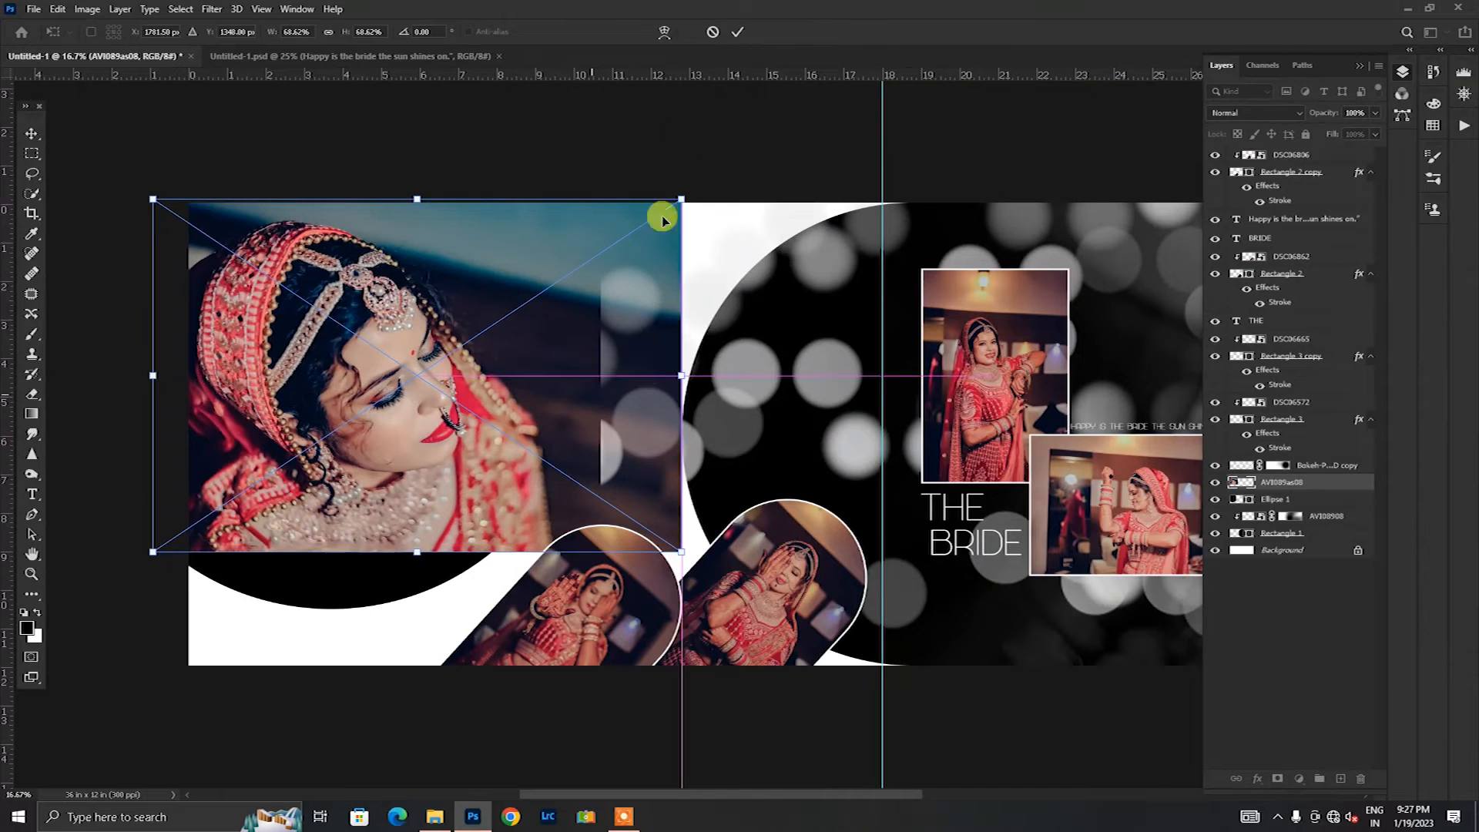
pyautogui.click(730, 31)
pyautogui.hotkey('ctrl', 'alt', 'g')
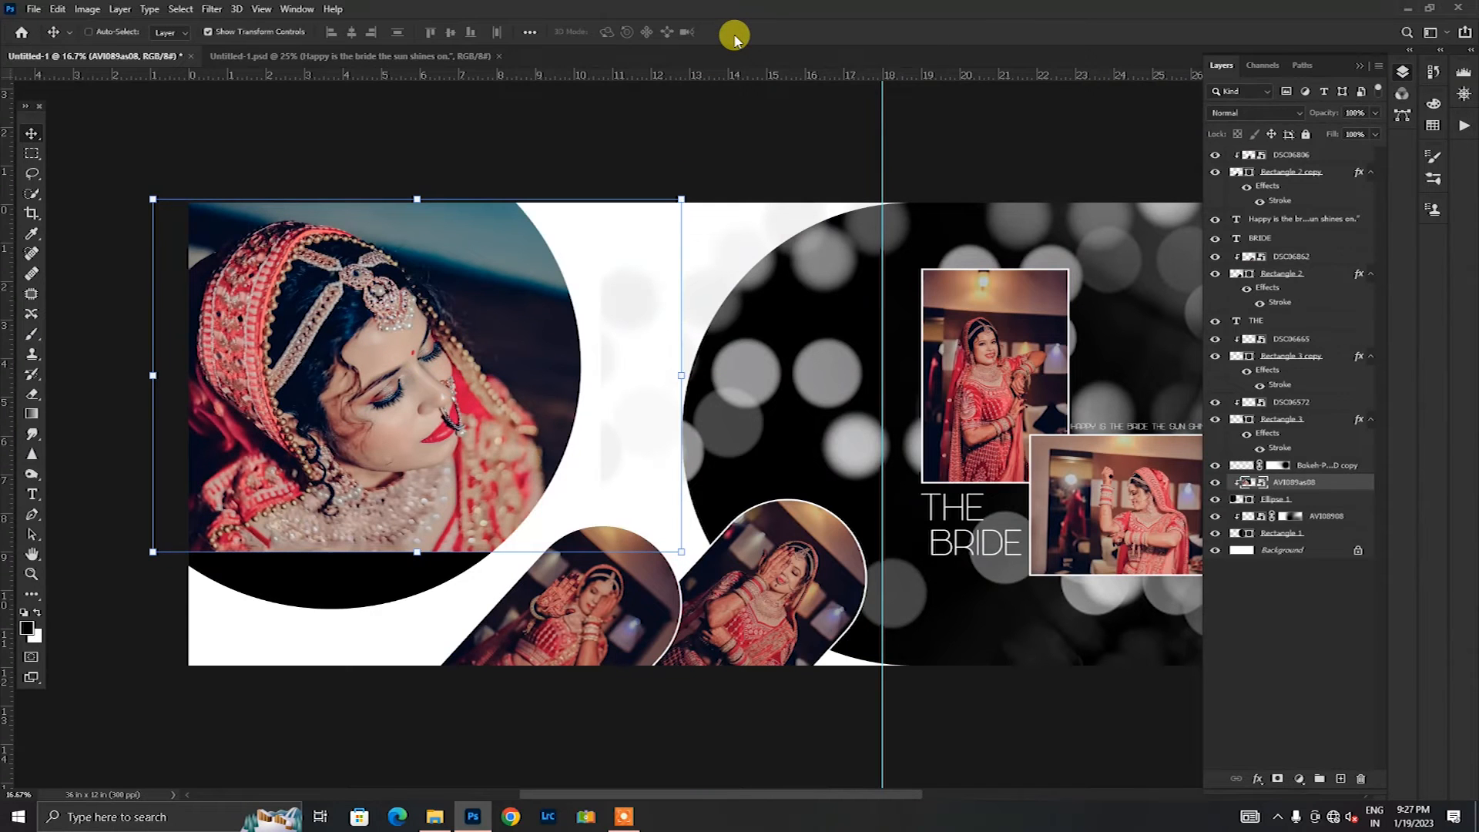
# Step: Enlarge the clipped ellipse photo to 79.62% so it fills the ellipse down to its lower edge
pyautogui.scroll(1, 437, 568)
pyautogui.moveTo(417, 565); pyautogui.dragTo(420, 621)
pyautogui.click(738, 31)
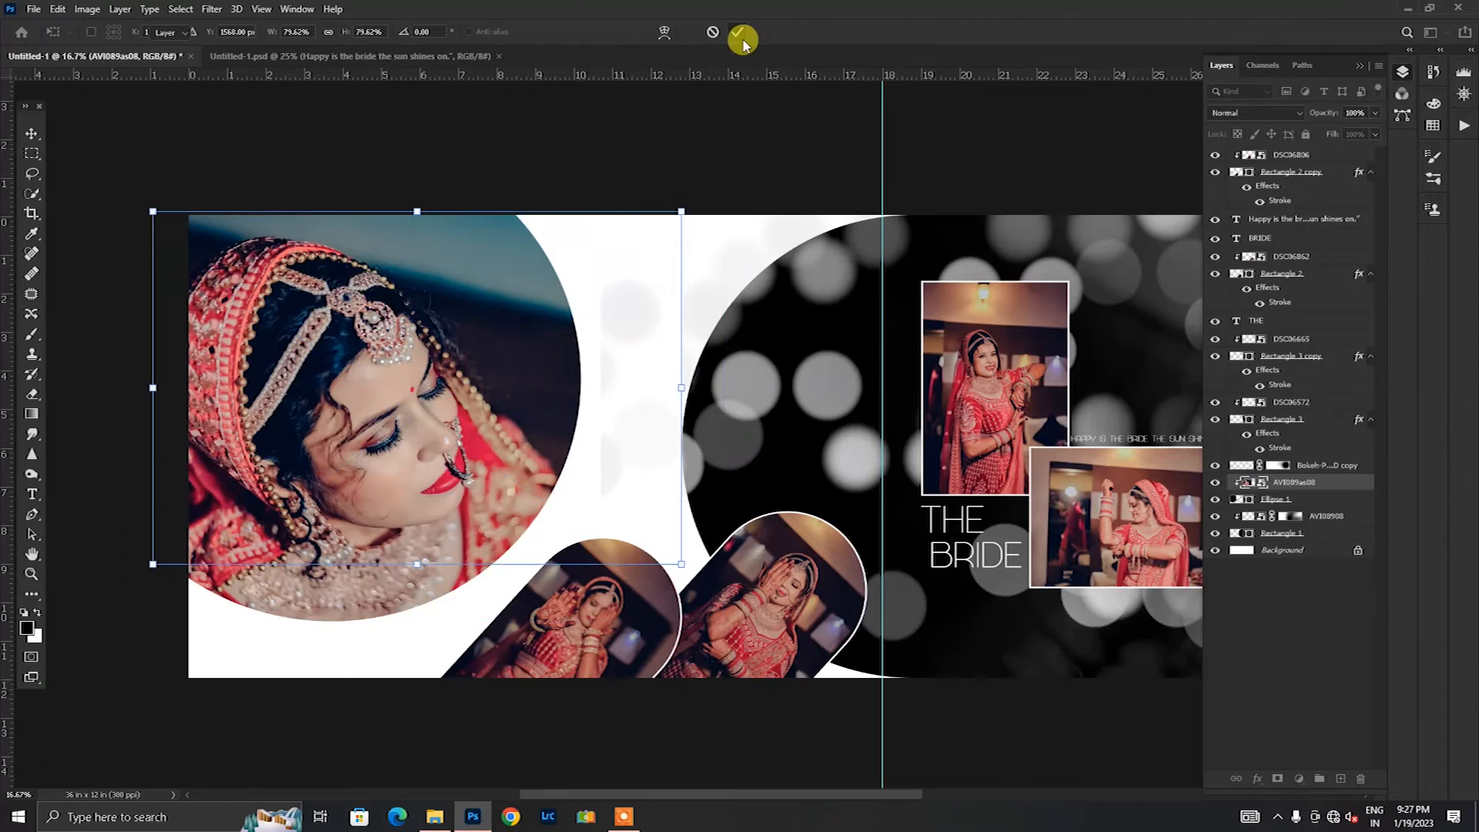
# Step: Add a layer mask to the ellipse photo, brush its edges black at 31% opacity, and lower the layer opacity to 92%
pyautogui.click(1278, 779)
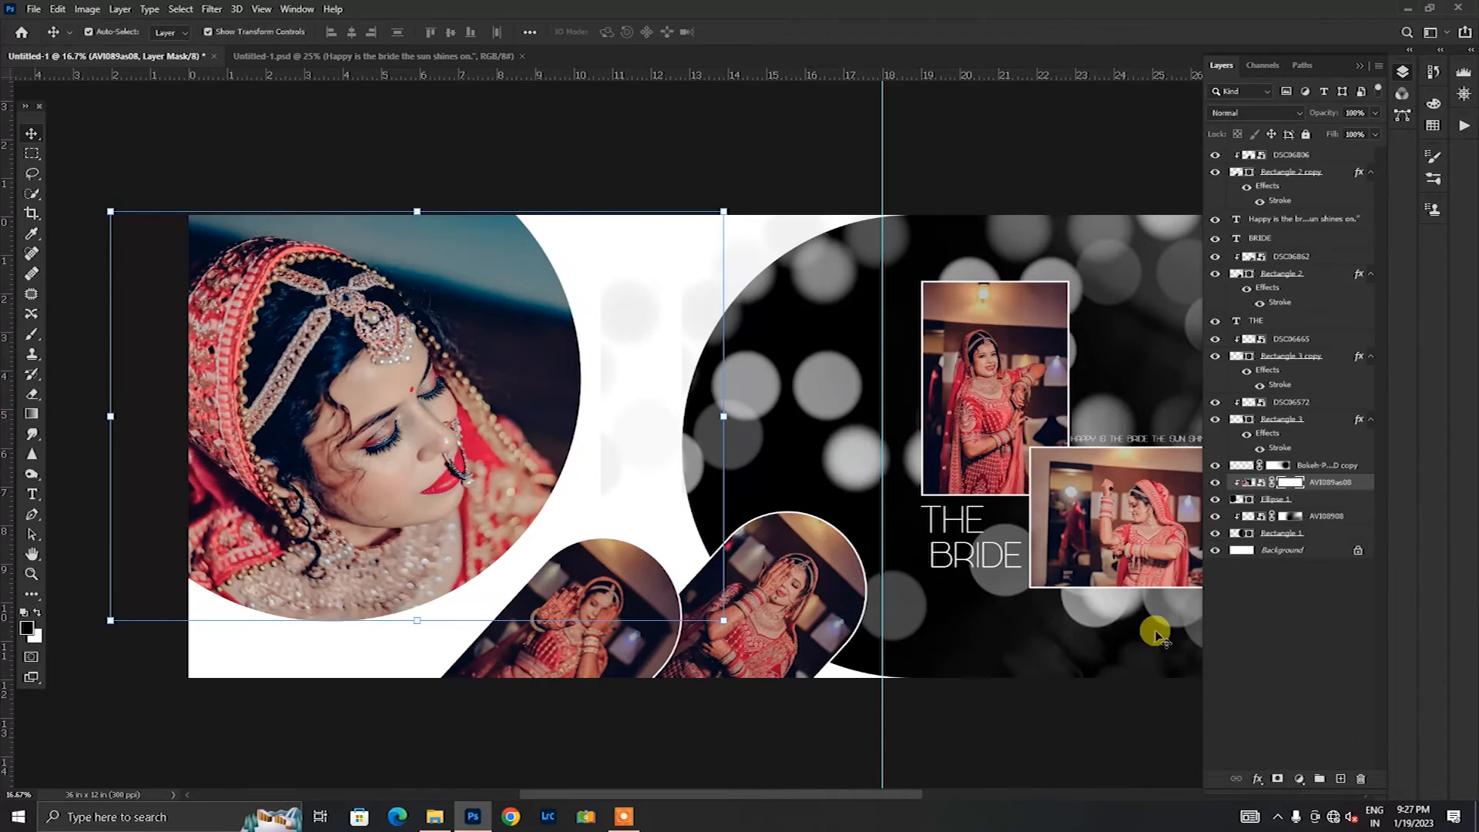
pyautogui.click(31, 336)
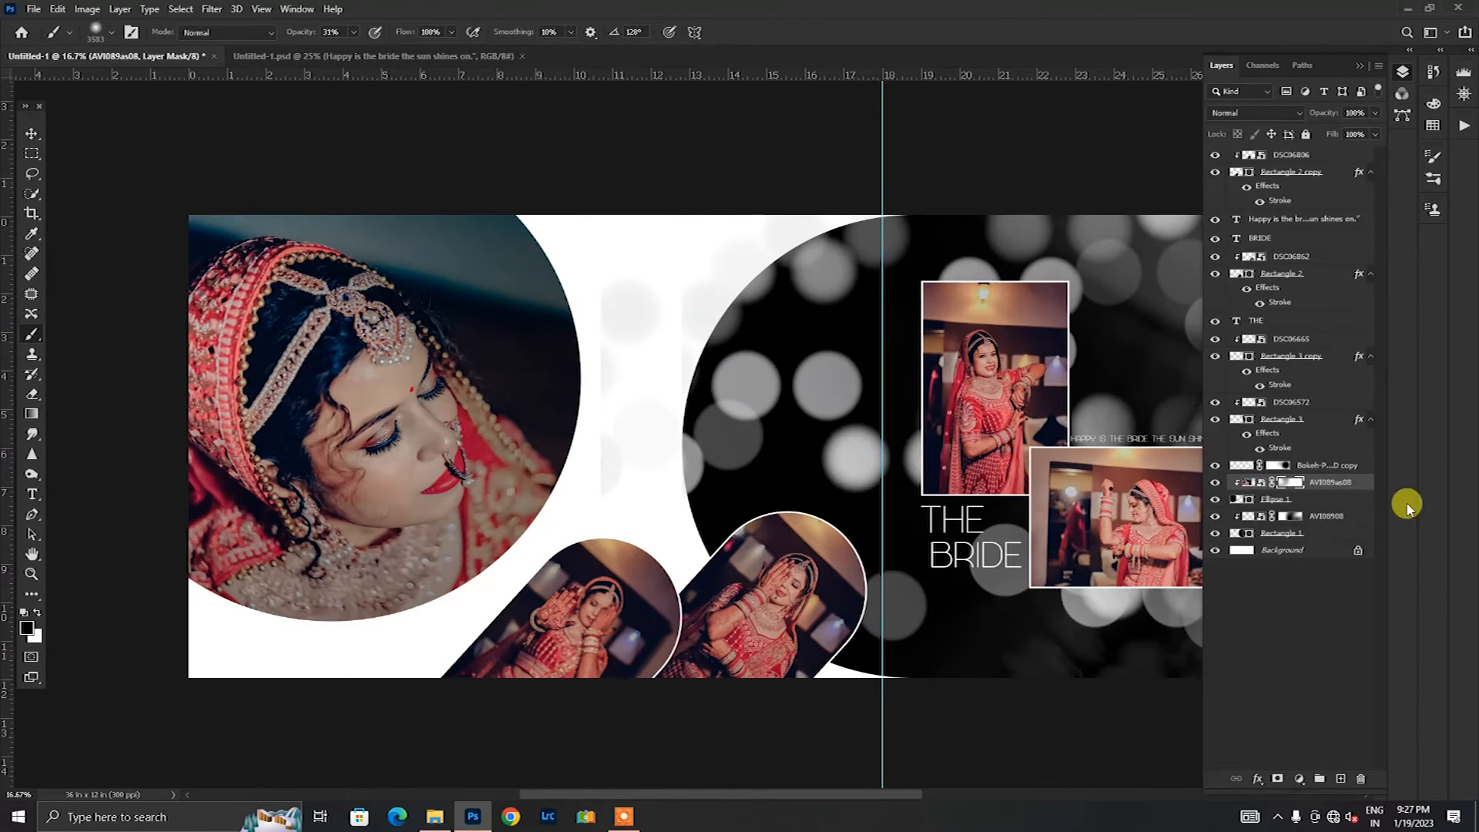
pyautogui.click(1375, 113)
pyautogui.moveTo(1375, 131); pyautogui.dragTo(1366, 132)
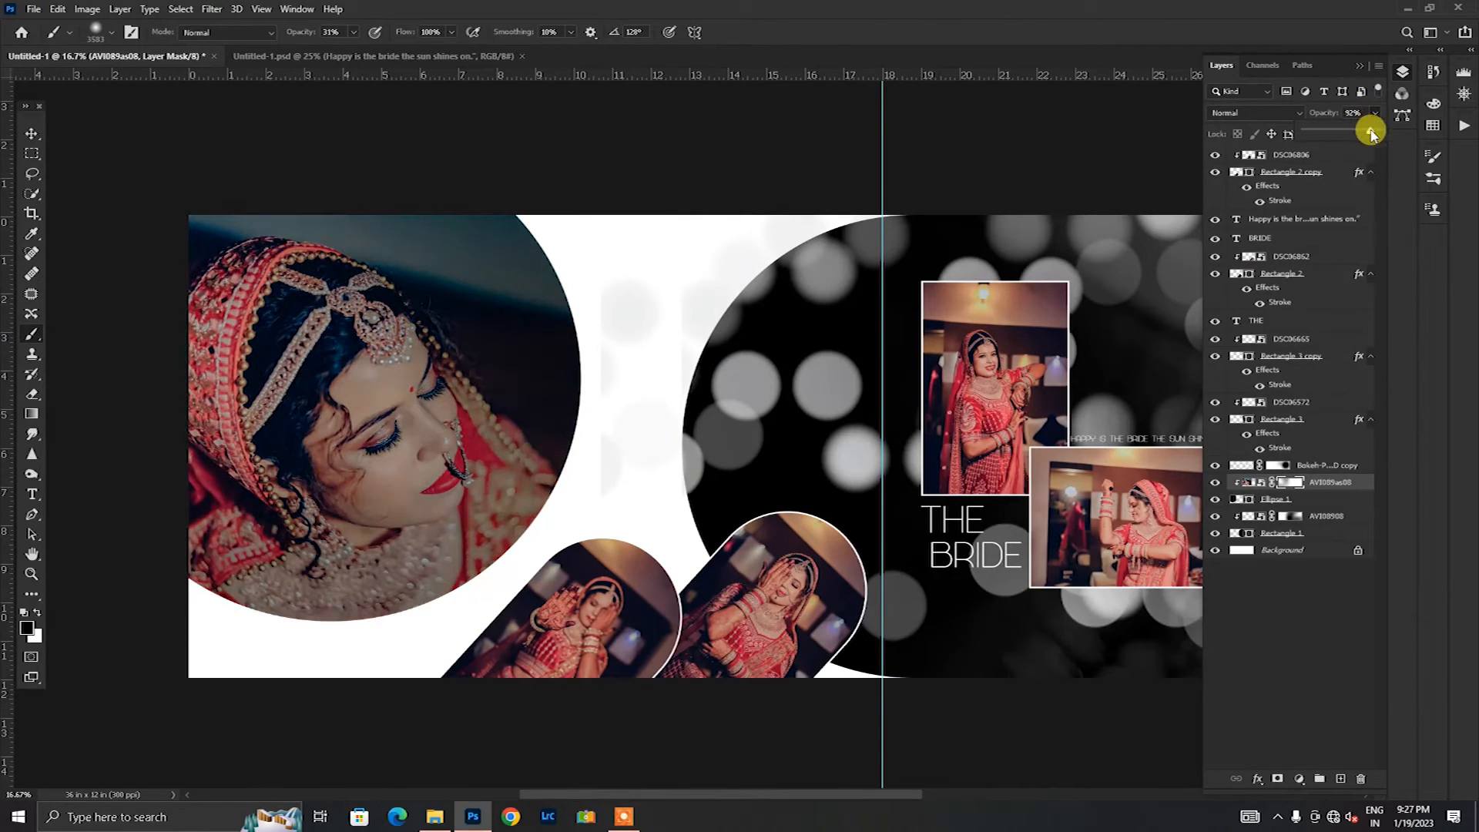
pyautogui.click(30, 130)
pyautogui.click(472, 142)
# Step: Review the layout of the whole spread across both pages
pyautogui.moveTo(868, 795); pyautogui.dragTo(893, 799)
pyautogui.hotkey('ctrl', '0')
pyautogui.press('ctrl')
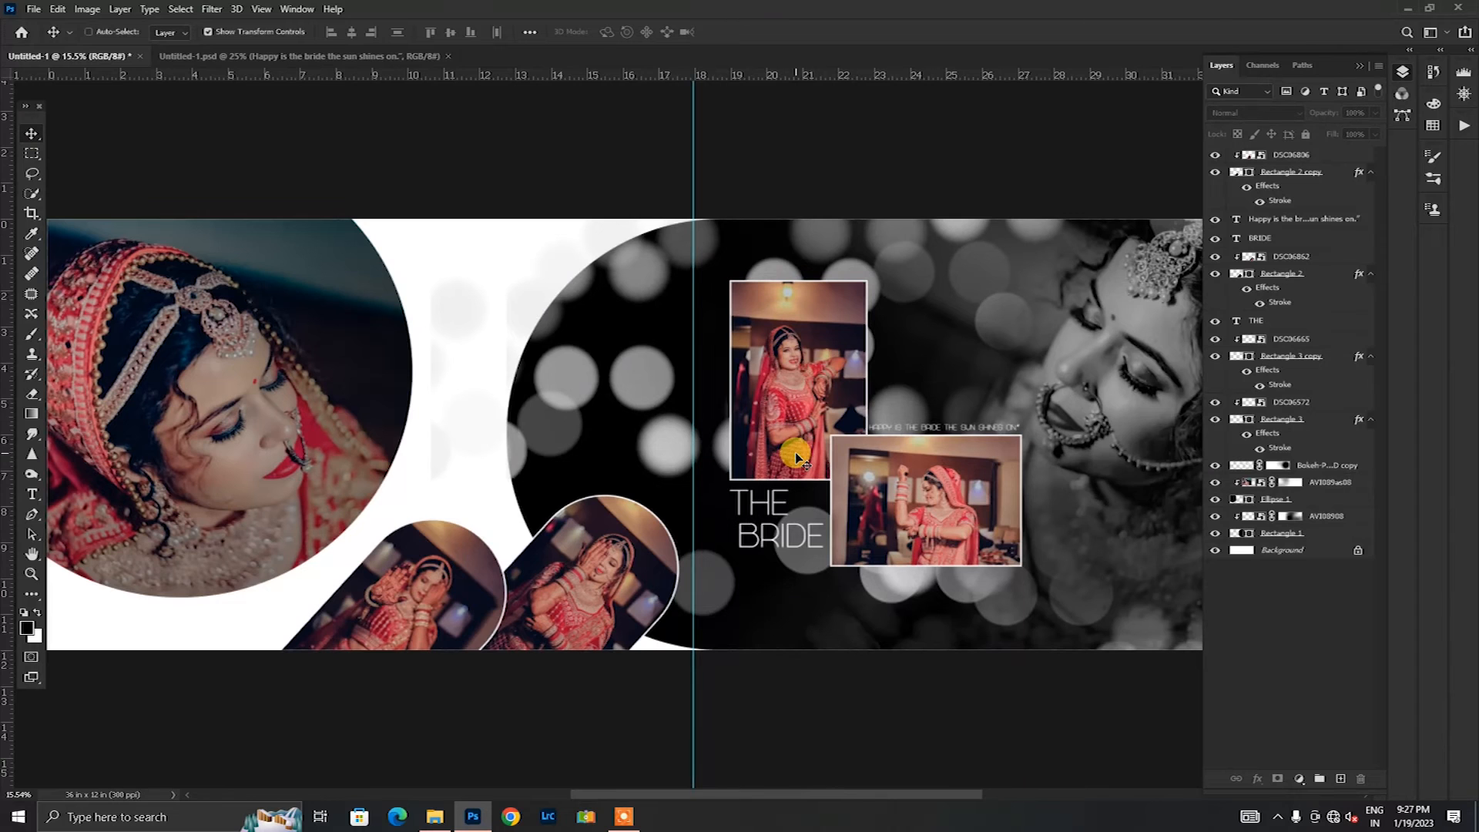
pyautogui.hotkey('ctrl', '-')
pyautogui.hotkey('ctrl', '=')
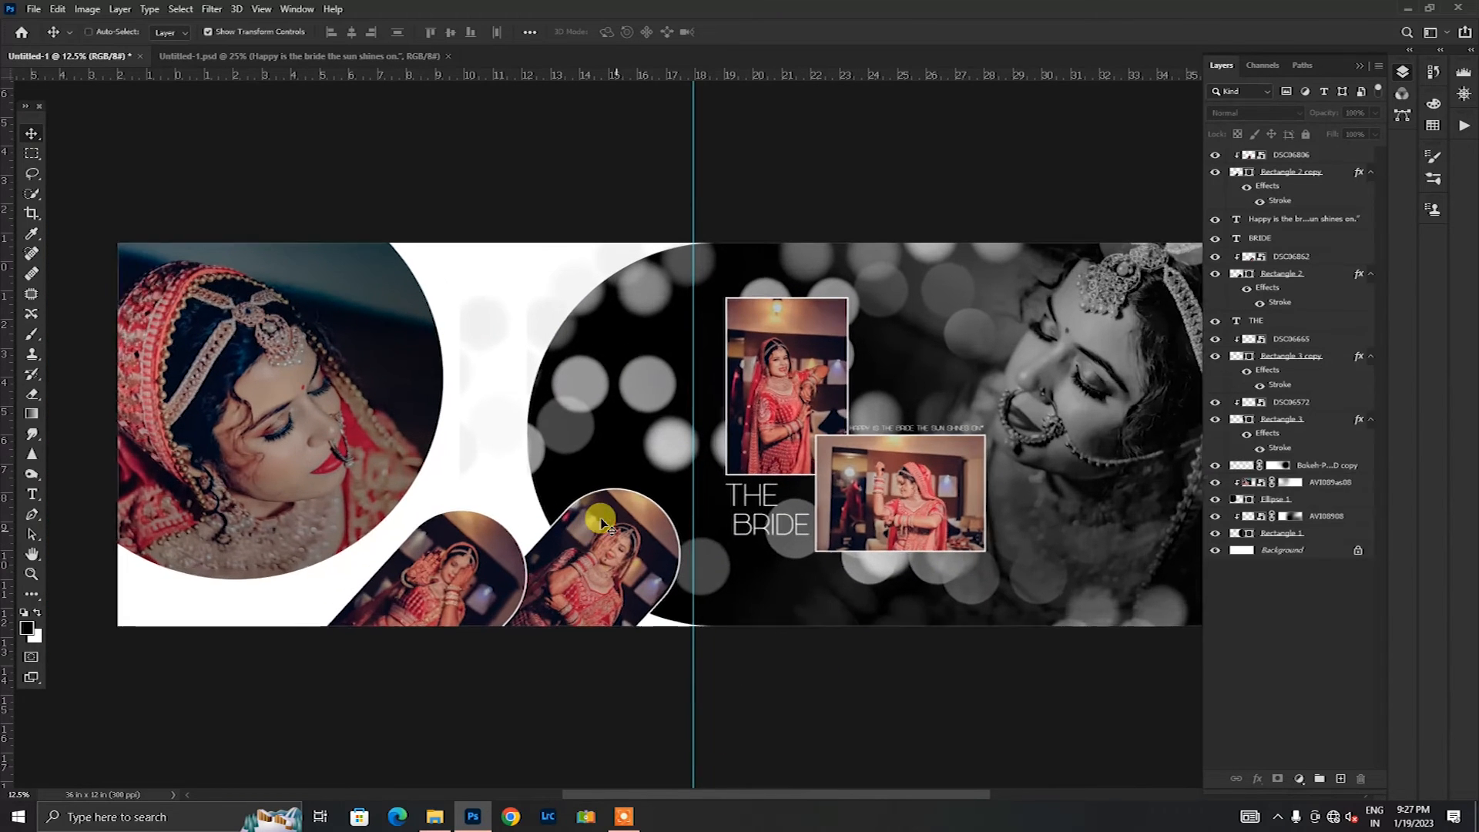
pyautogui.moveTo(784, 794); pyautogui.dragTo(755, 794)
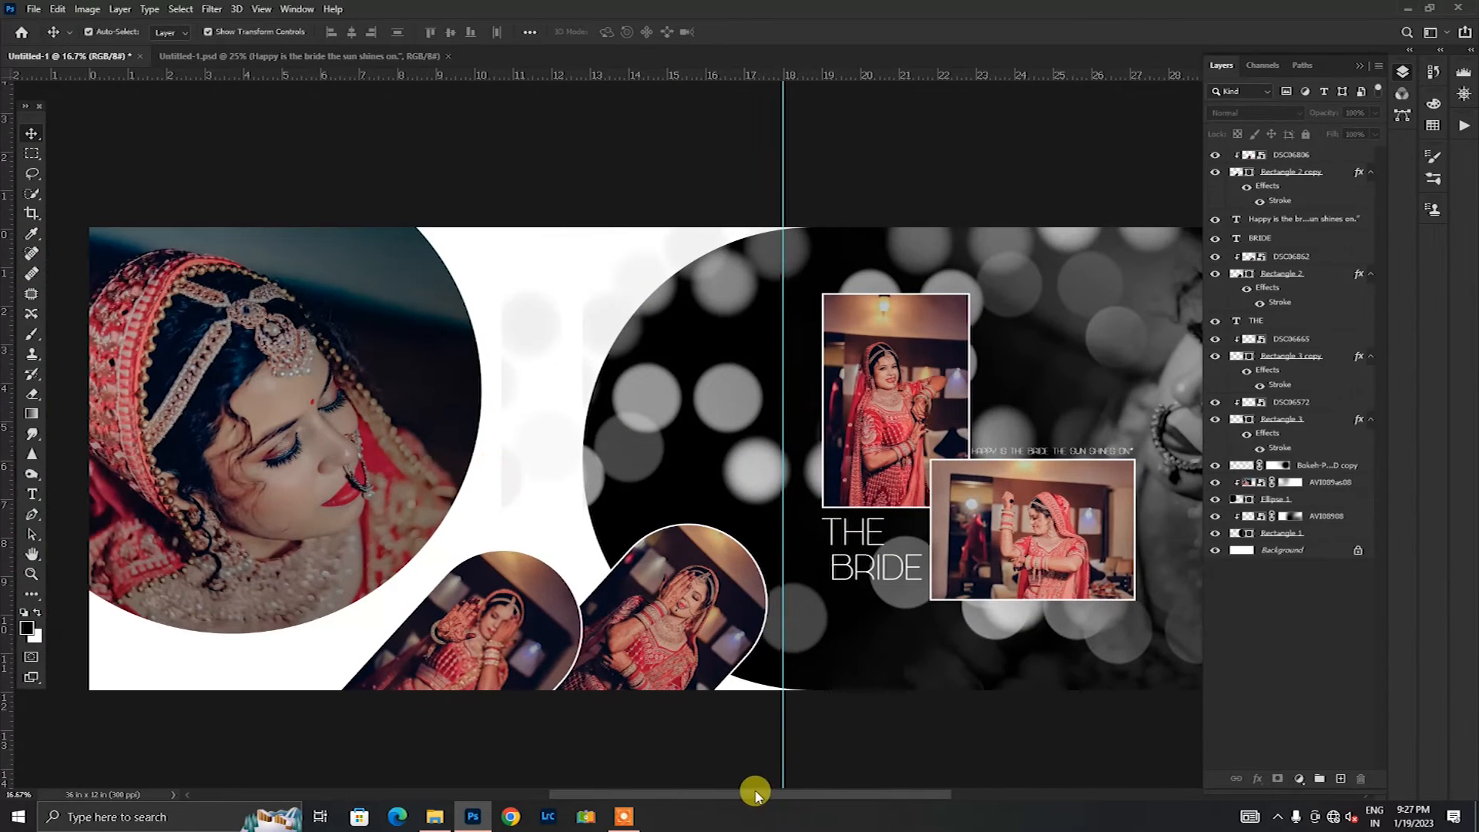
pyautogui.scroll(2, 545, 551)
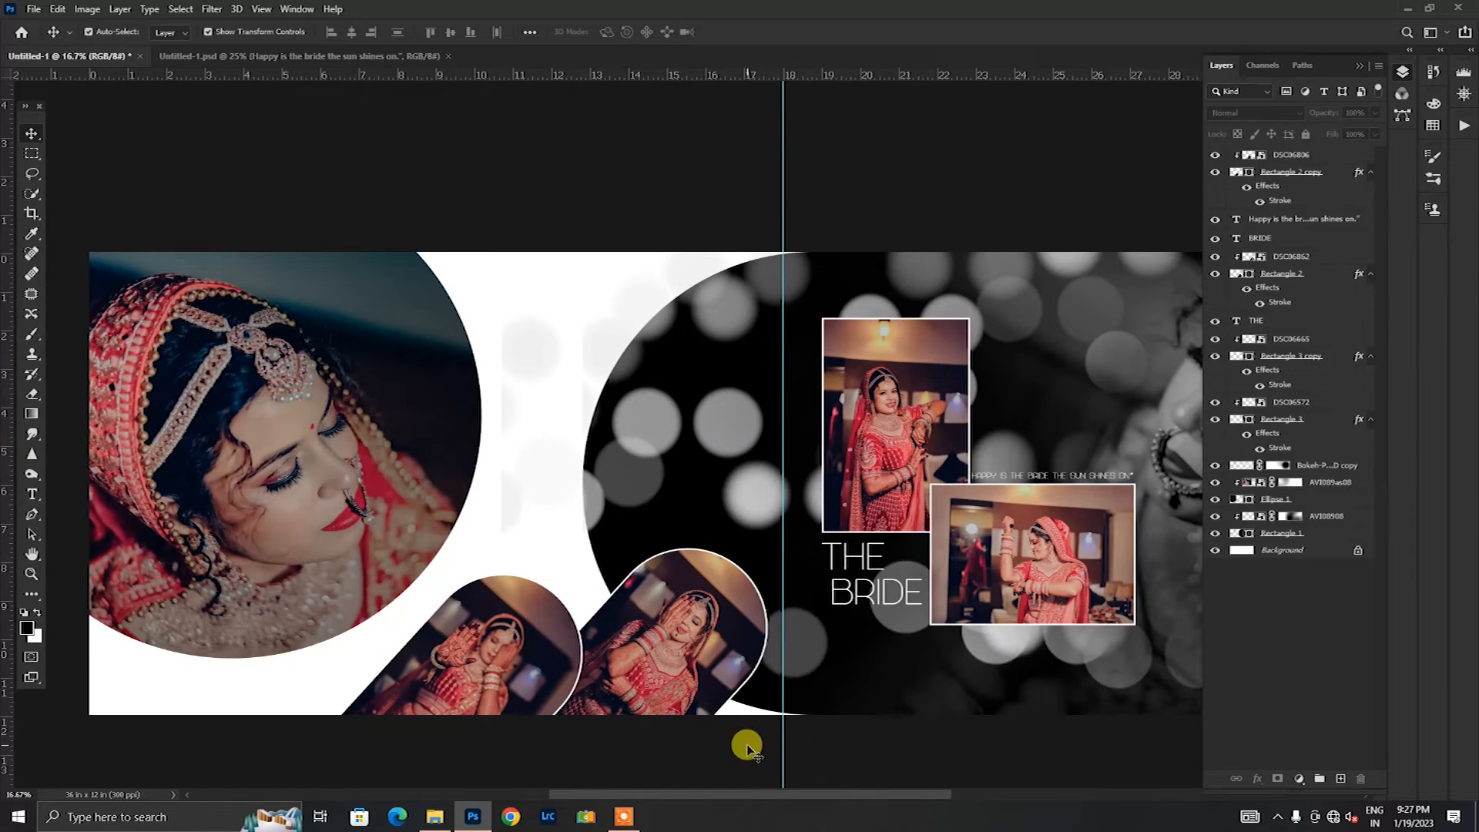
pyautogui.moveTo(751, 796); pyautogui.dragTo(745, 796)
# Step: Try clipping the bokeh copy layer at its place above the ellipse photo
pyautogui.click(678, 418)
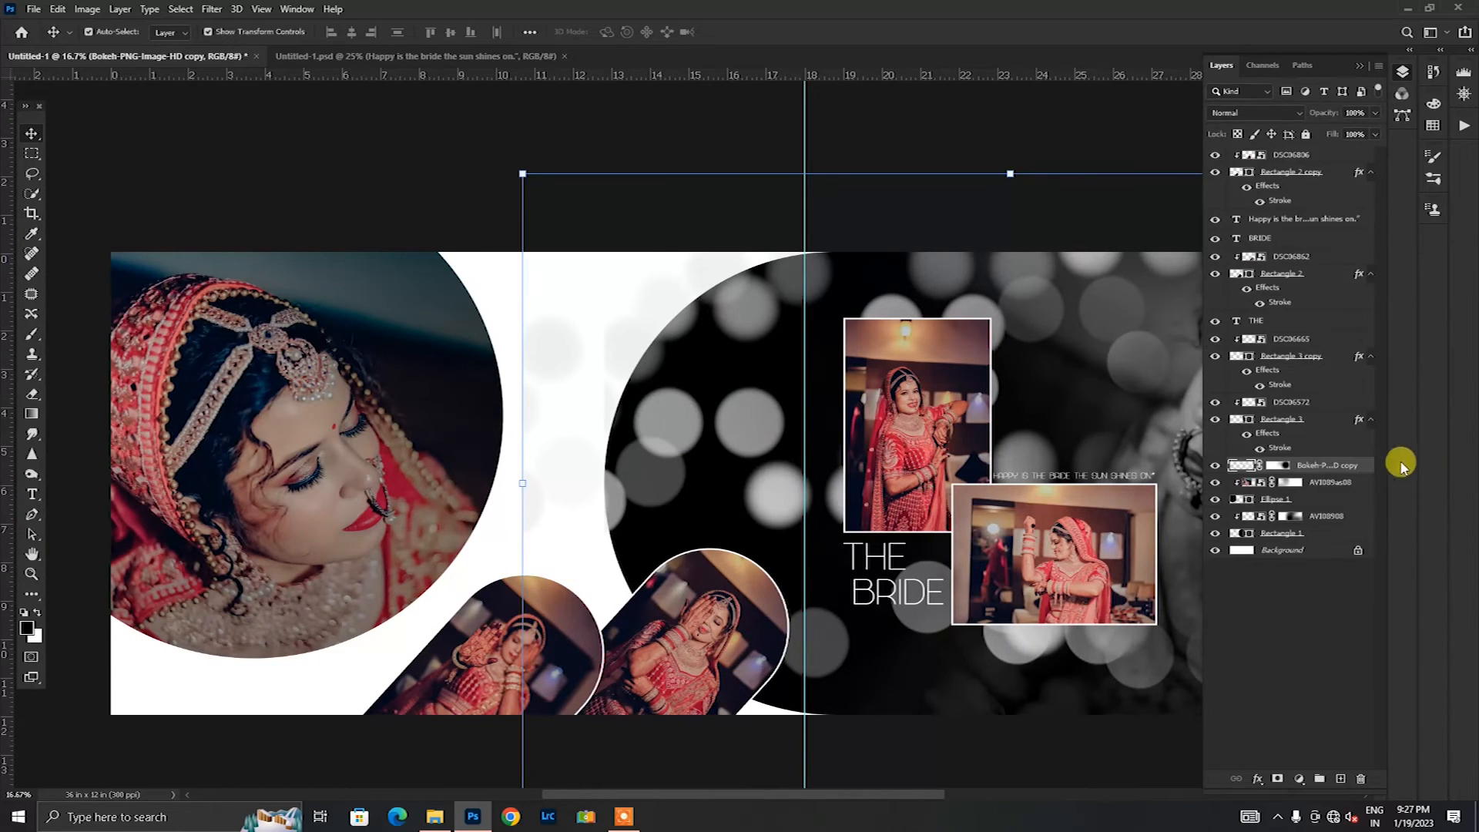
pyautogui.rightClick(1329, 467)
pyautogui.click(1197, 445)
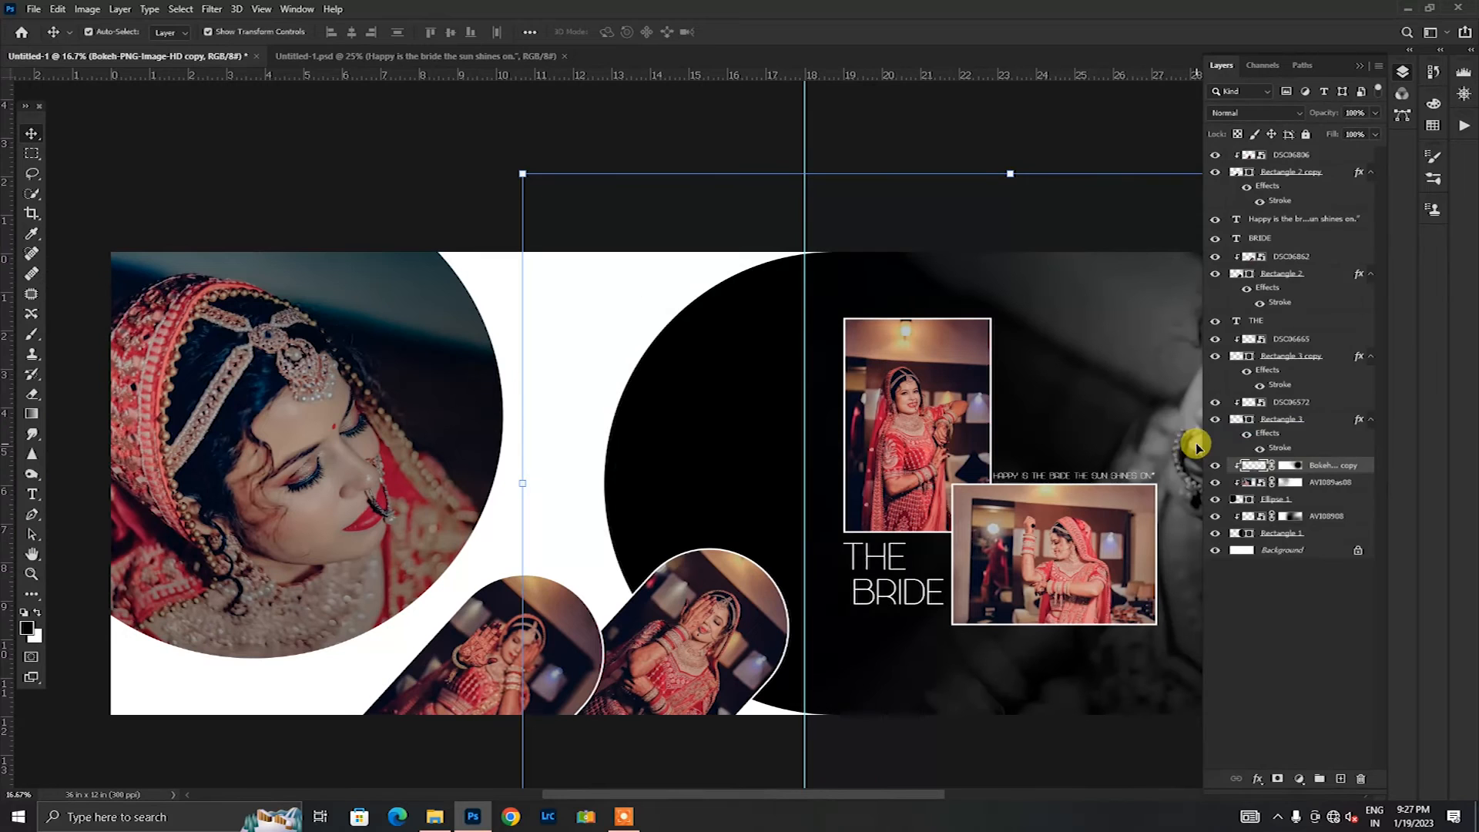
pyautogui.hotkey('ctrl', 'alt', 'g')
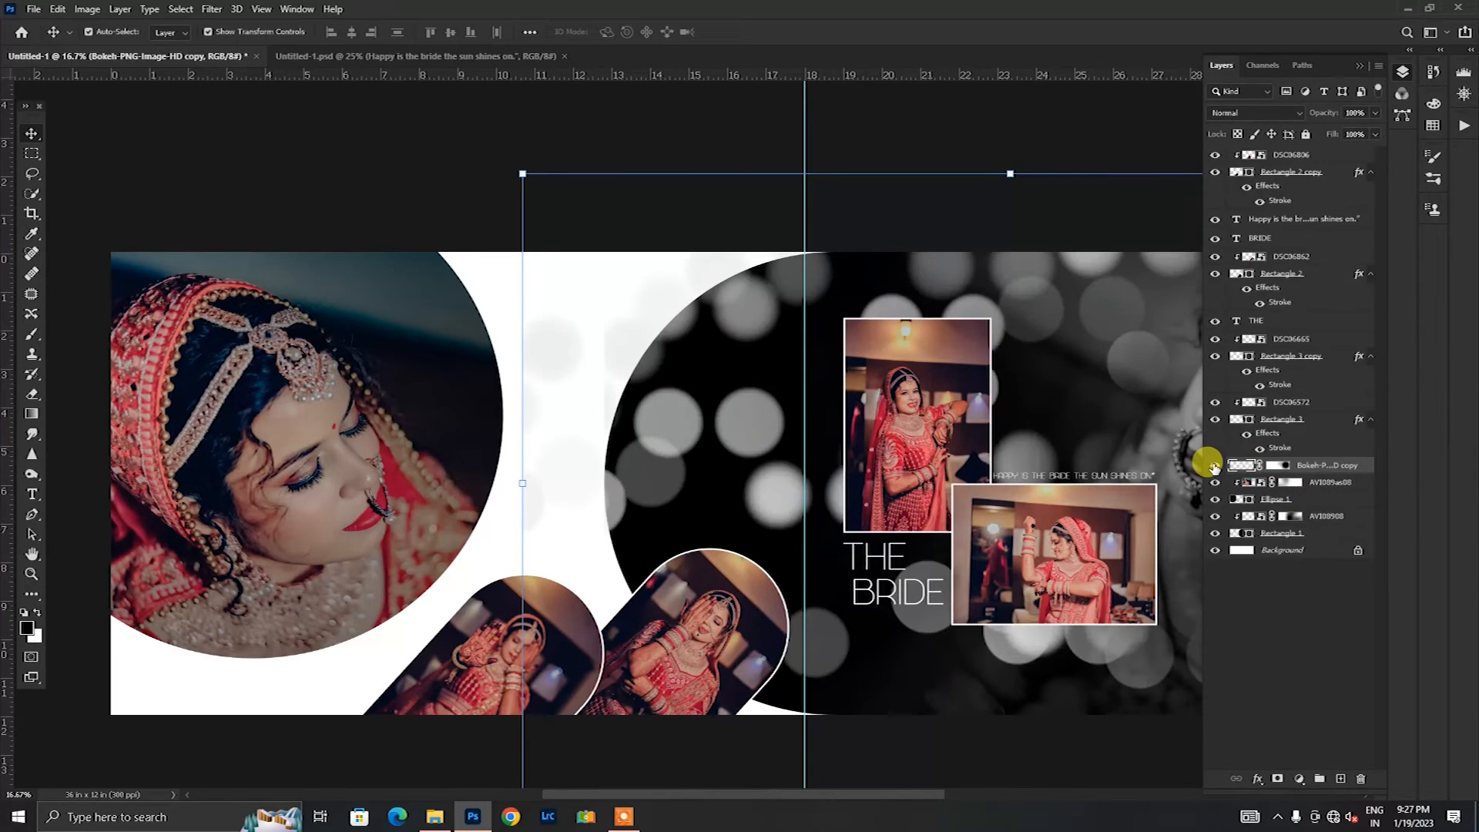
# Step: Hide and show the bokeh copy and ellipse photo layers in turn to check what each one covers
pyautogui.click(1215, 466)
pyautogui.click(1214, 466)
pyautogui.click(1210, 484)
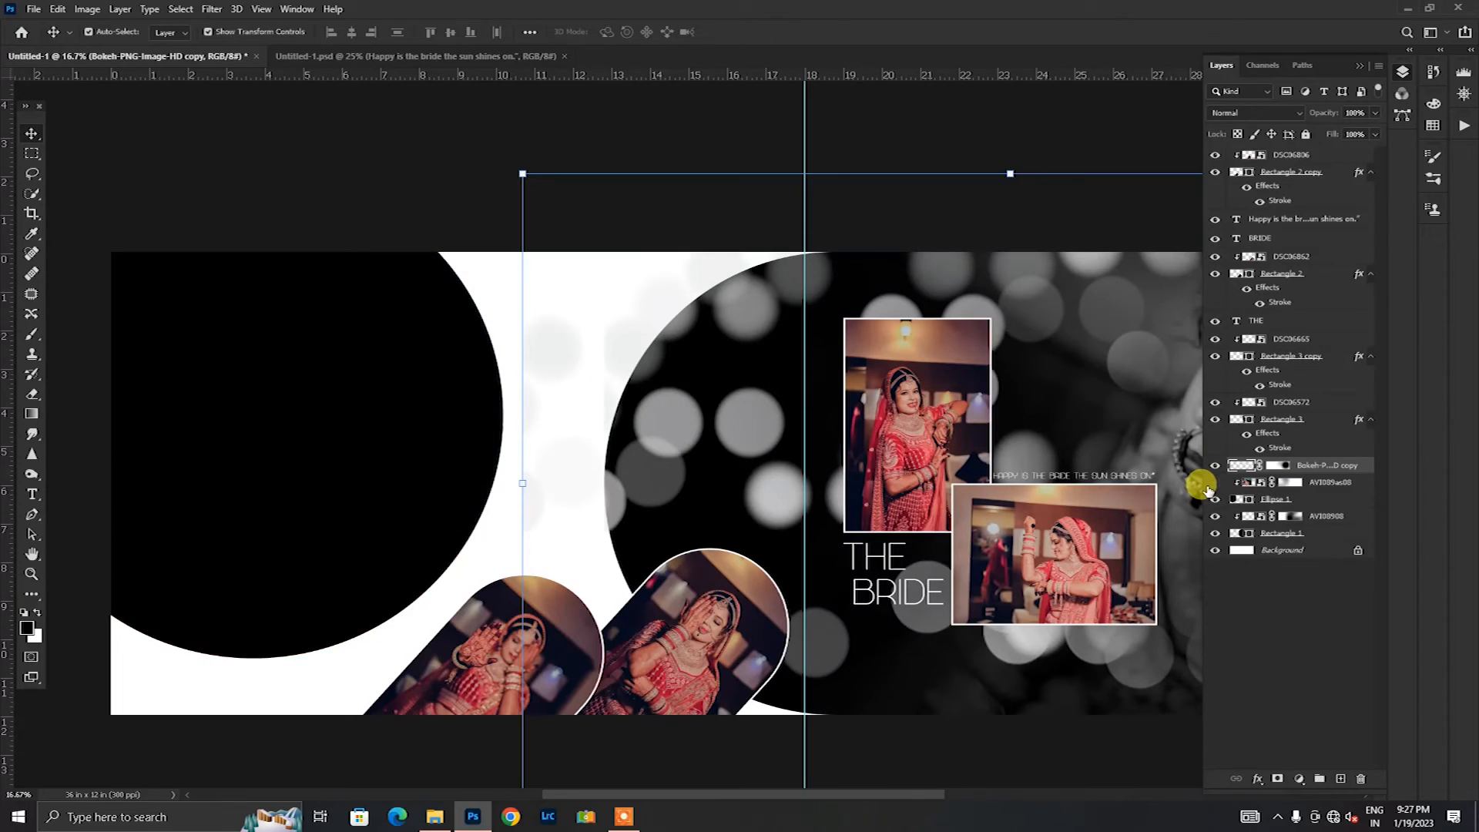
pyautogui.click(1209, 484)
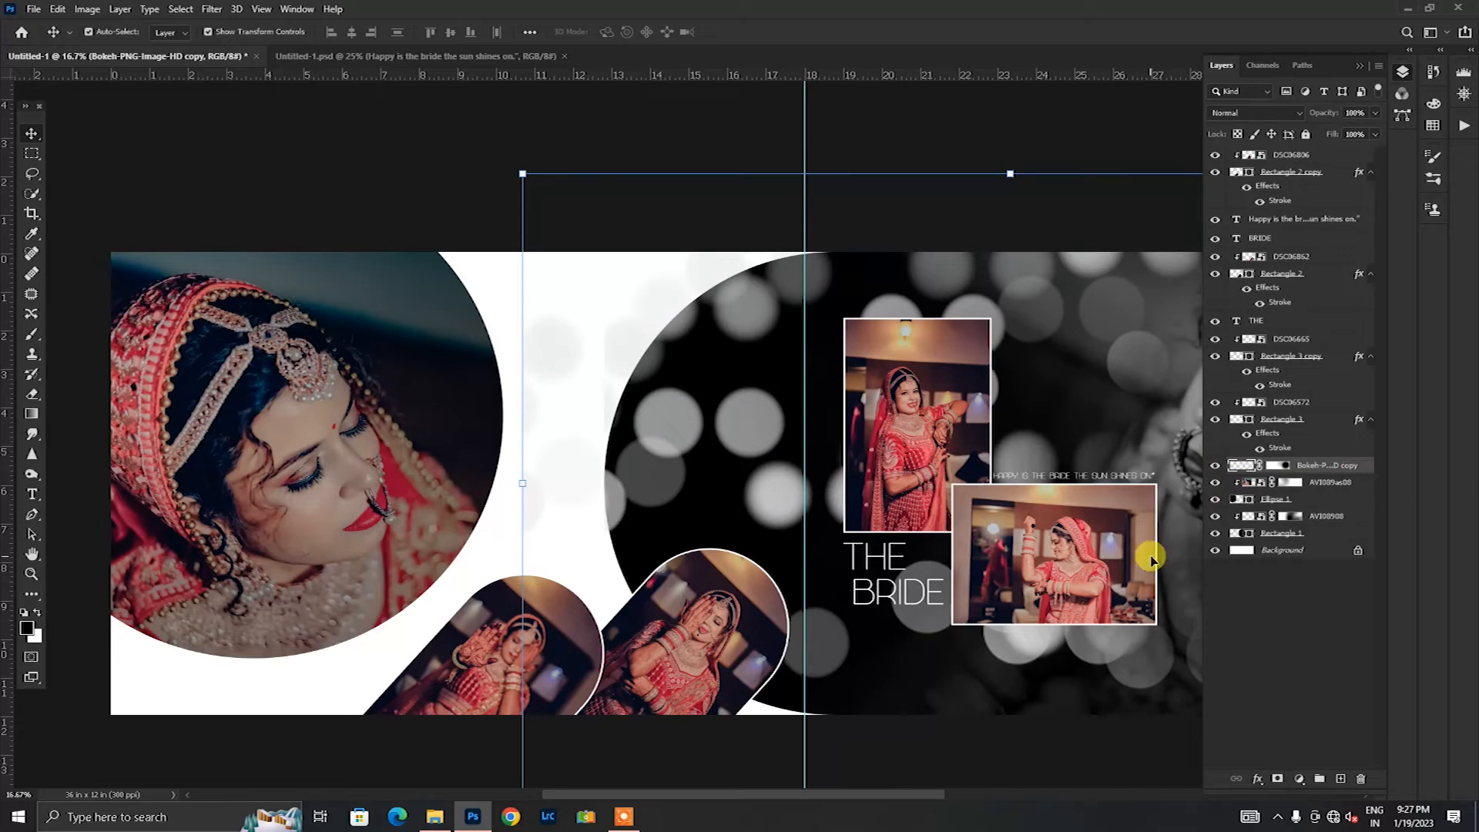
# Step: Move the bokeh copy layer below Ellipse 1, directly above AVI08908, and clip it to the Rectangle 1 shape
pyautogui.click(1182, 447)
pyautogui.moveTo(1296, 465); pyautogui.dragTo(1309, 504)
pyautogui.rightClick(1313, 512)
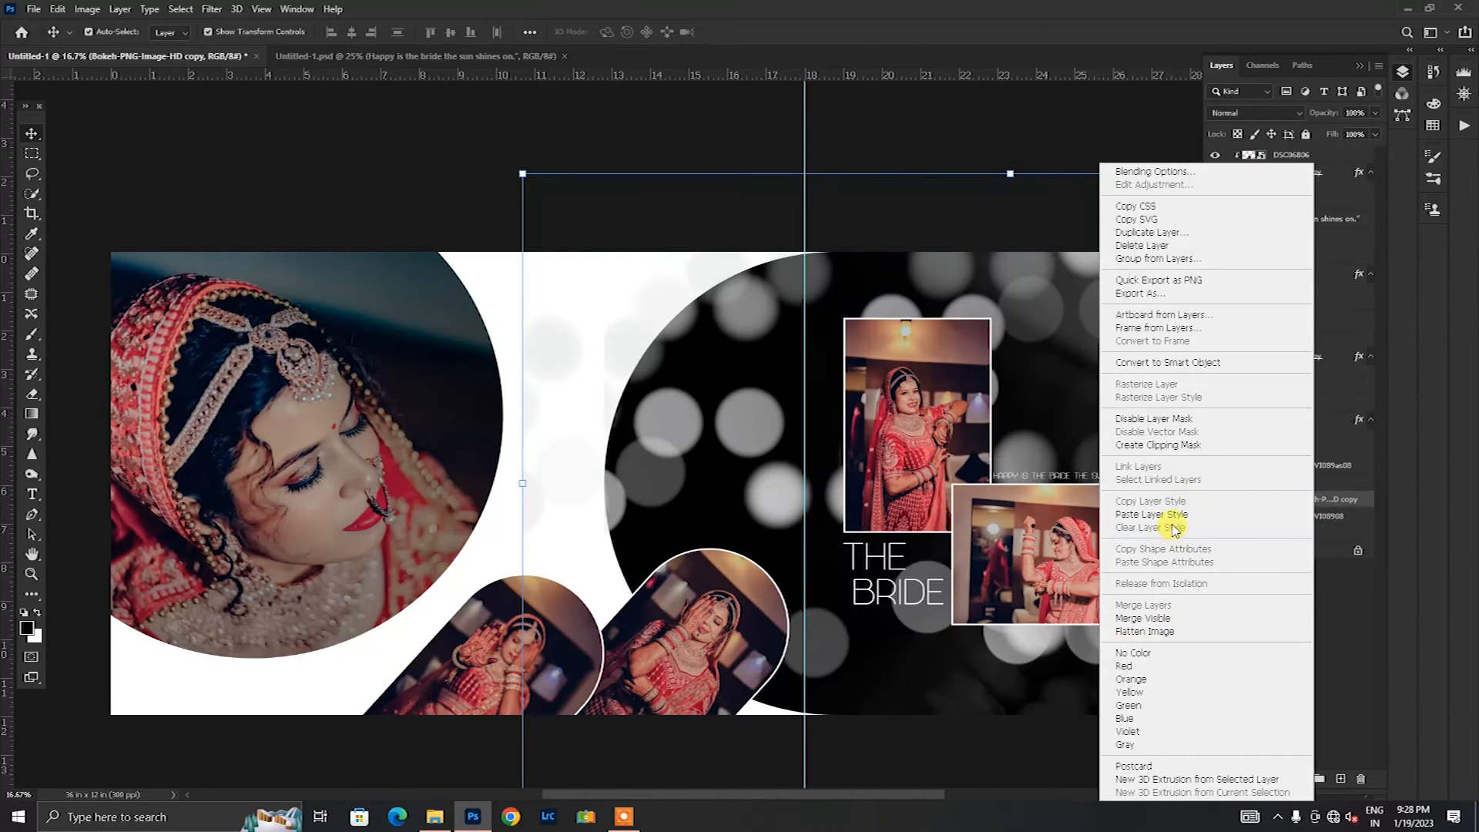
pyautogui.click(1158, 444)
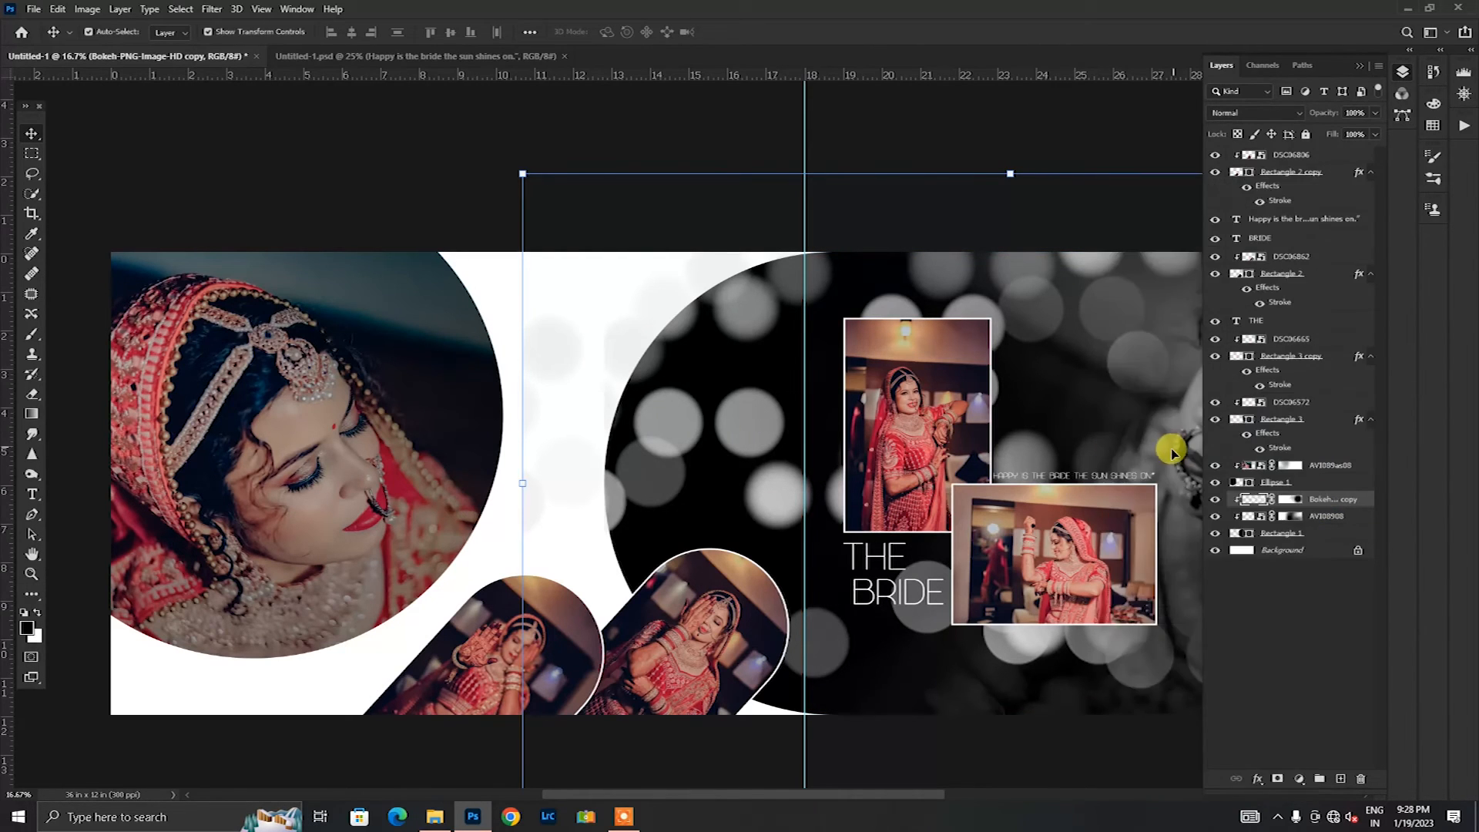
pyautogui.click(696, 103)
# Step: Bring the MY, Wedding and Ceremony text layers from Untitled-1.psd into the white gap beside the ellipse photo, scaled to 111.11%
pyautogui.moveTo(916, 793); pyautogui.dragTo(840, 825)
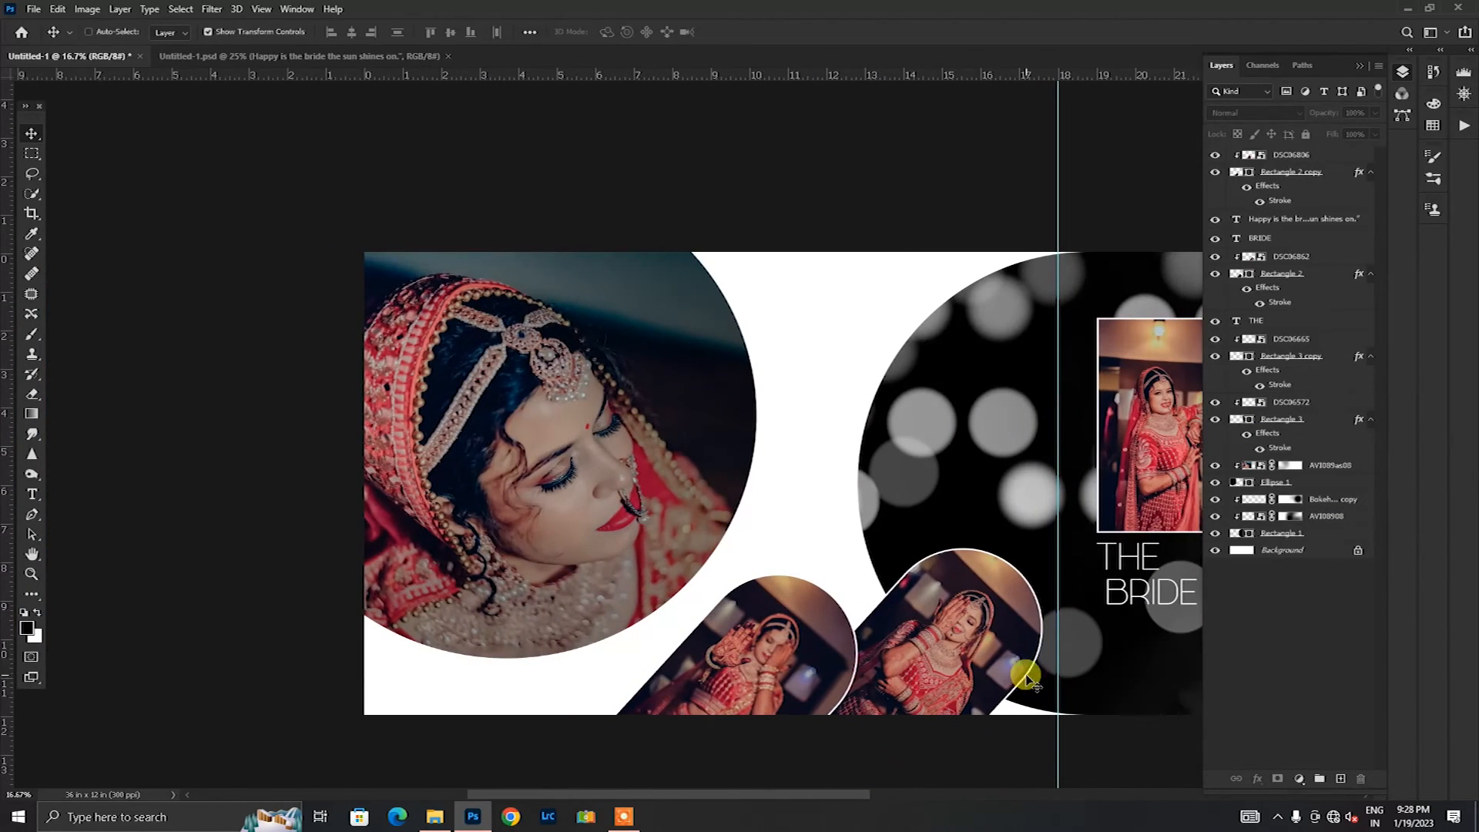
pyautogui.hotkey('ctrl', '+')
pyautogui.moveTo(740, 794); pyautogui.dragTo(780, 805)
pyautogui.scroll(-2, 416, 271)
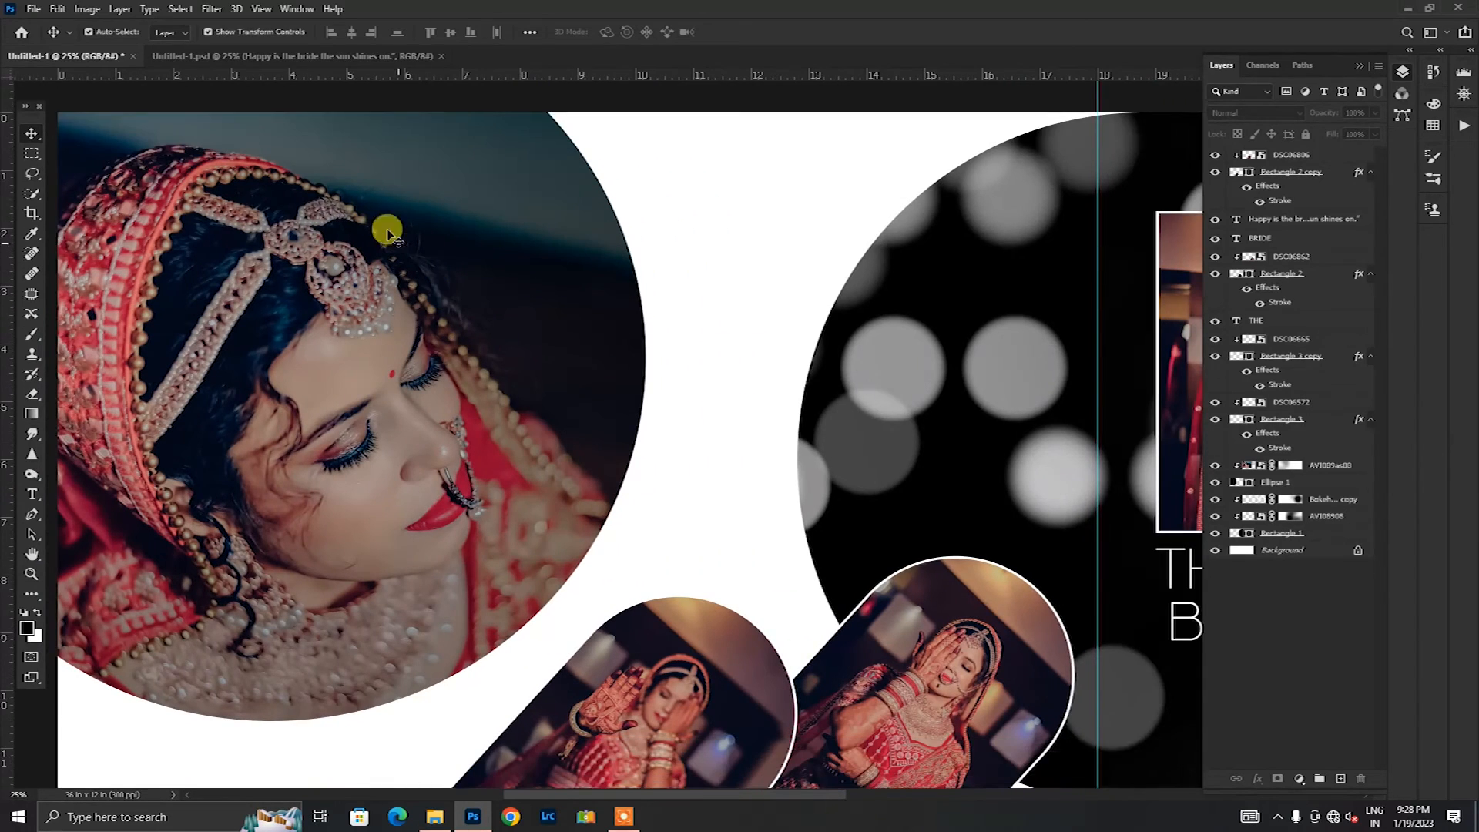
pyautogui.click(274, 57)
pyautogui.click(664, 619)
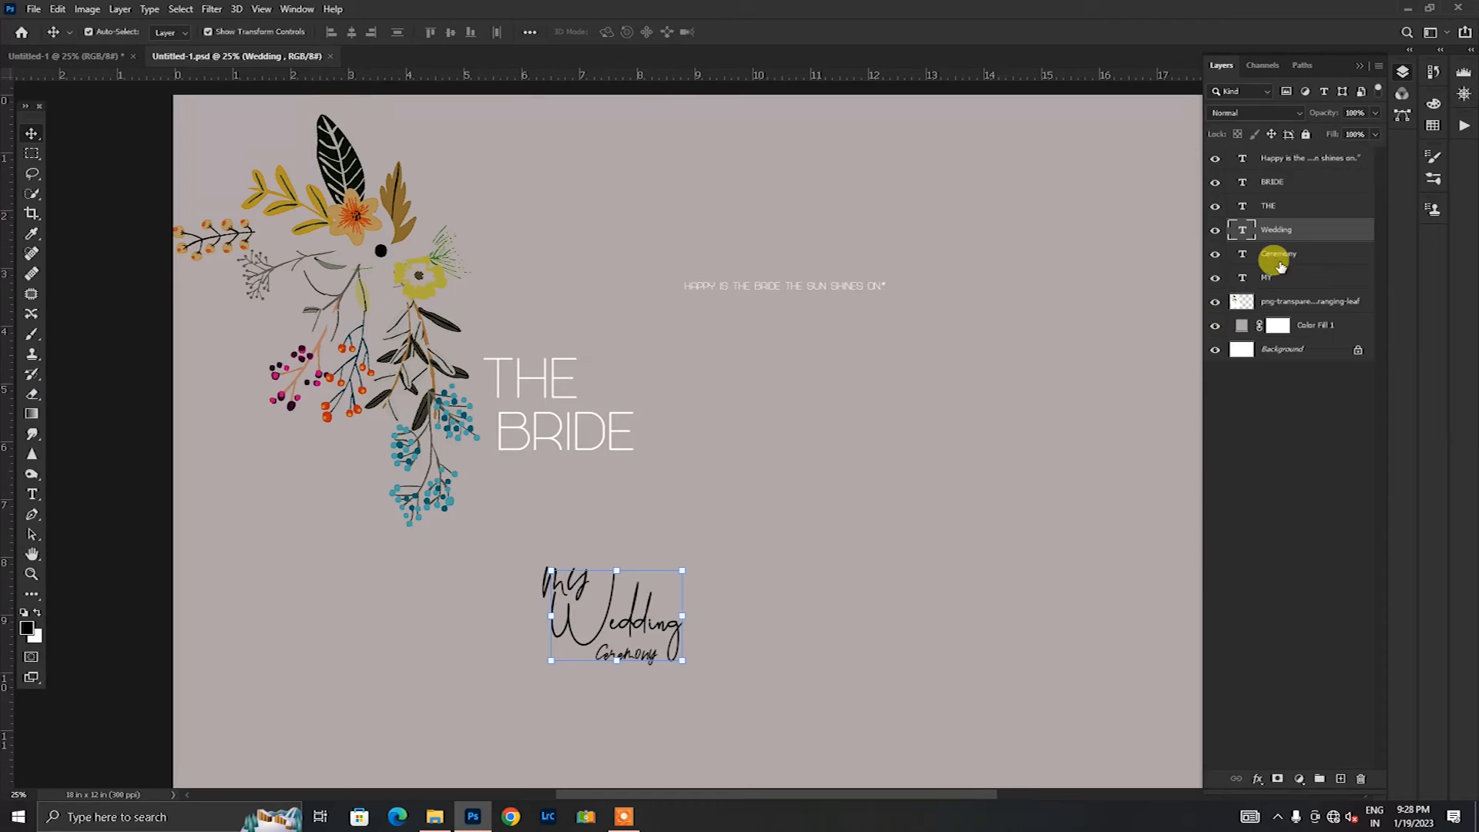
pyautogui.keyDown('shift'); pyautogui.click(1275, 279); pyautogui.keyUp('shift')
pyautogui.moveTo(646, 608); pyautogui.dragTo(100, 60)
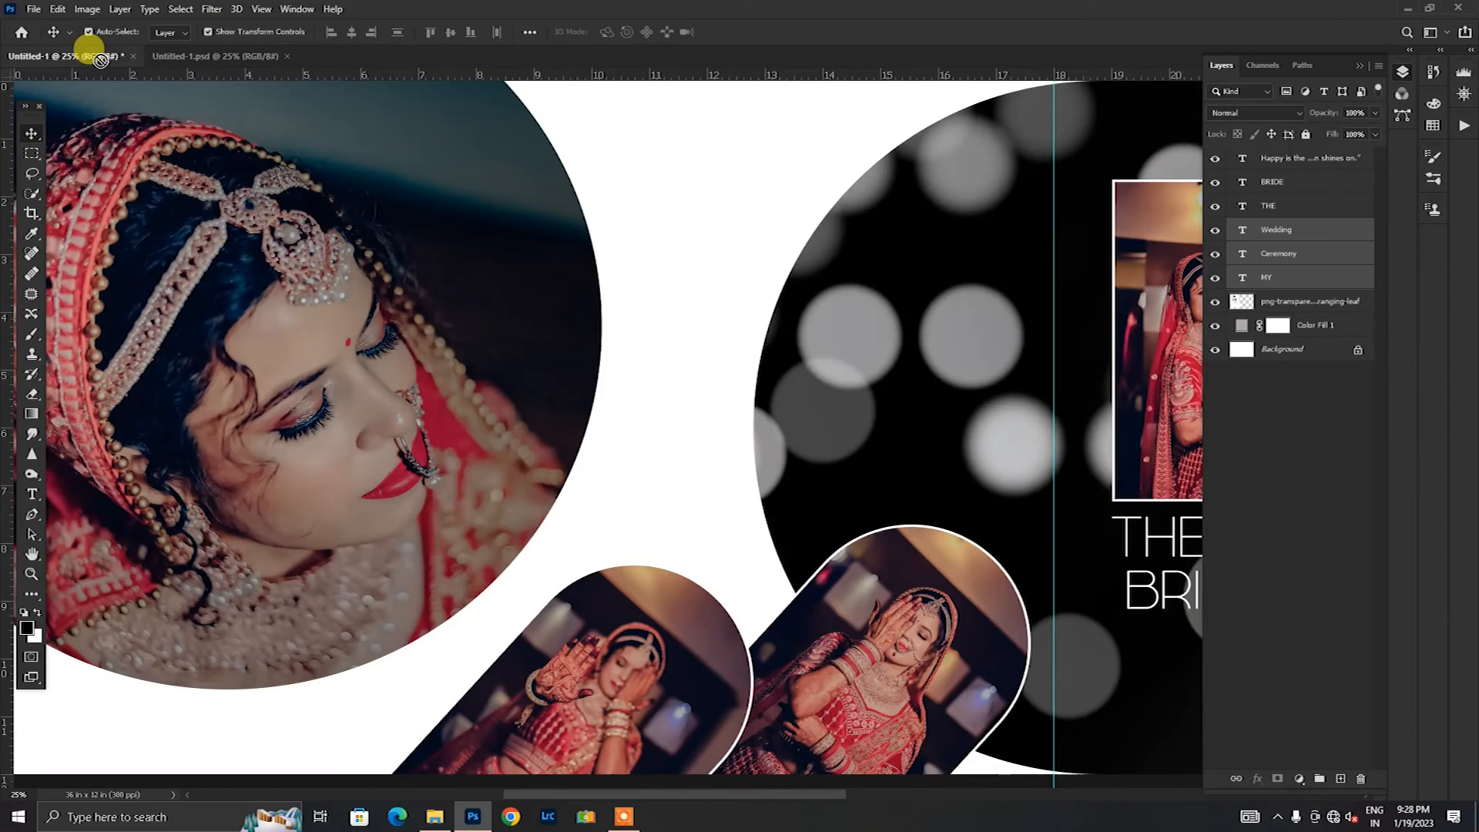
pyautogui.moveTo(630, 395); pyautogui.dragTo(630, 395)
pyautogui.moveTo(700, 449); pyautogui.dragTo(703, 534)
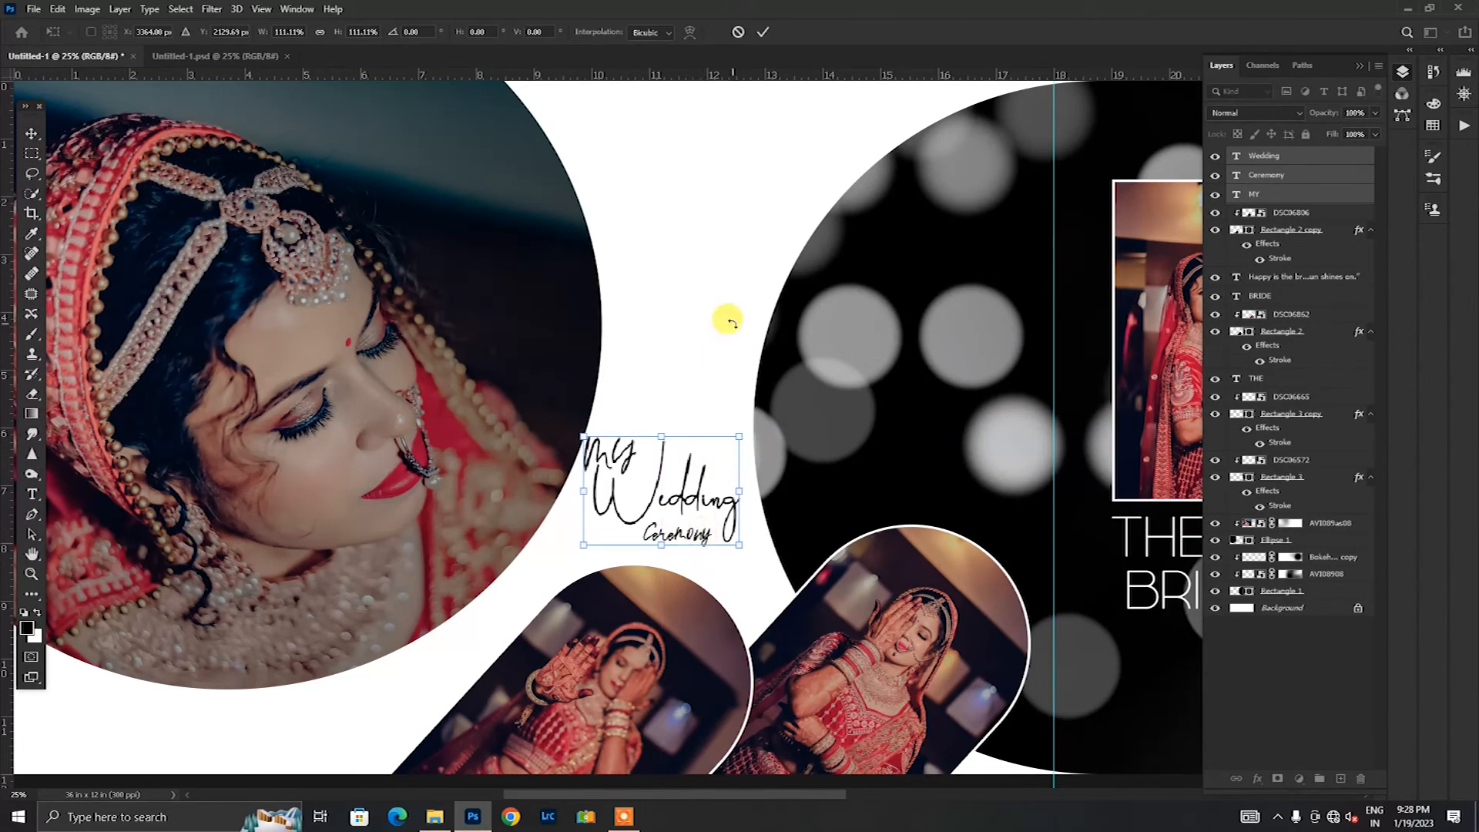
pyautogui.press('Return')
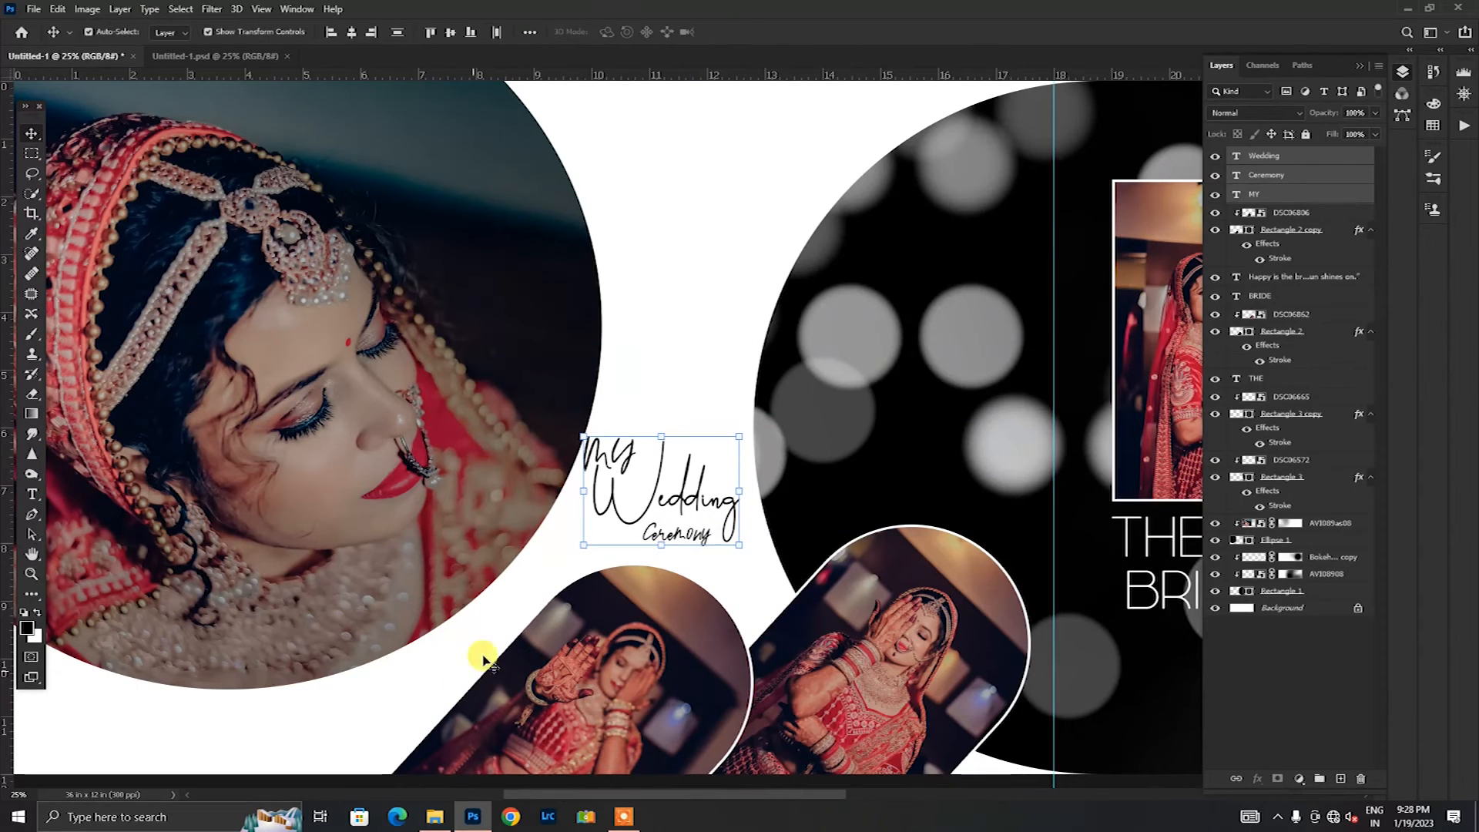
# Step: Bring the floral artwork layer from Untitled-1.psd into the spread, directly above the Background layer
pyautogui.moveTo(650, 793); pyautogui.dragTo(586, 794)
pyautogui.scroll(-3, 578, 614)
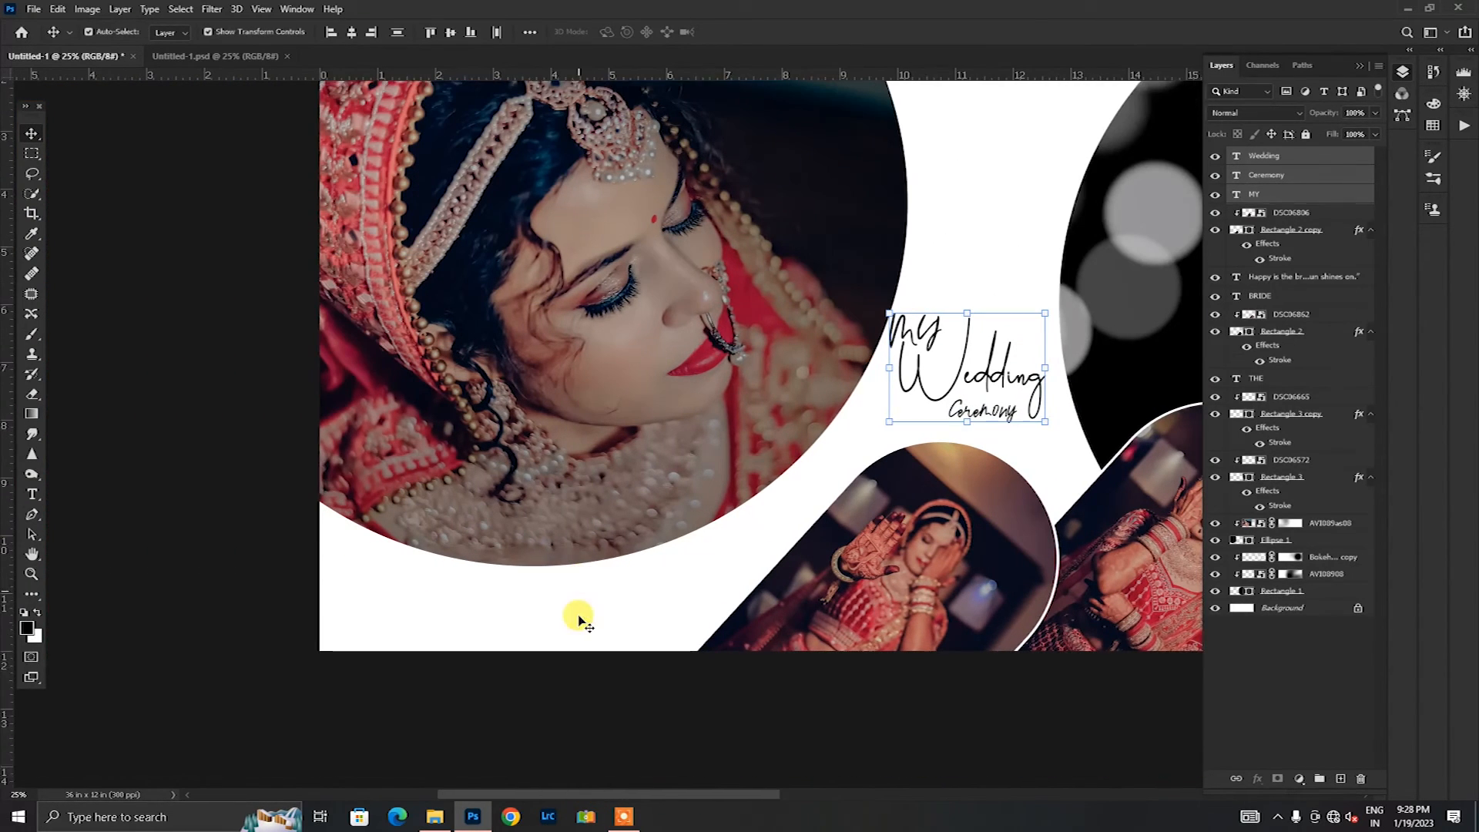
pyautogui.click(1279, 608)
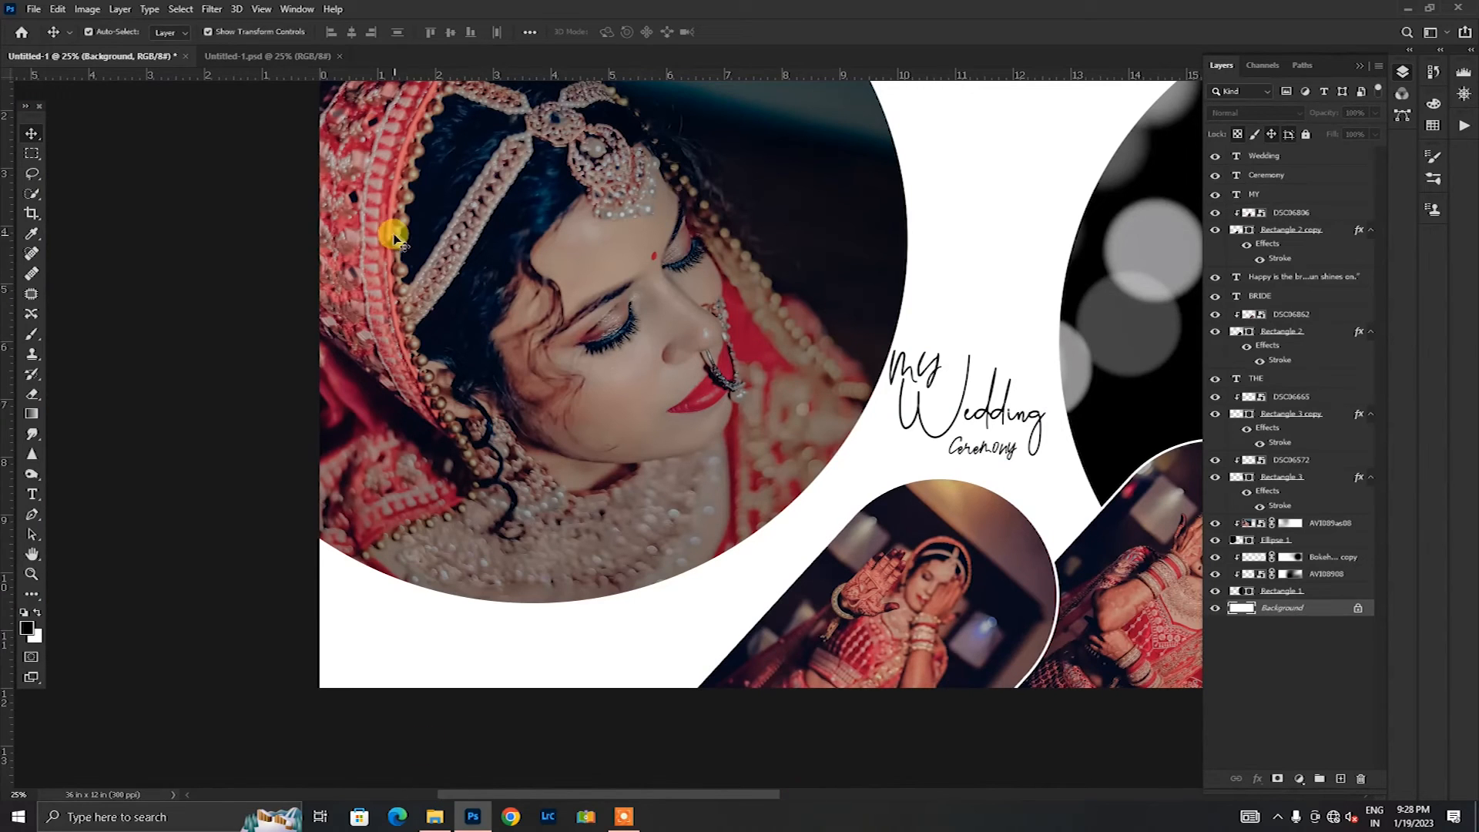
pyautogui.click(256, 57)
pyautogui.click(351, 187)
pyautogui.moveTo(351, 188); pyautogui.dragTo(359, 591)
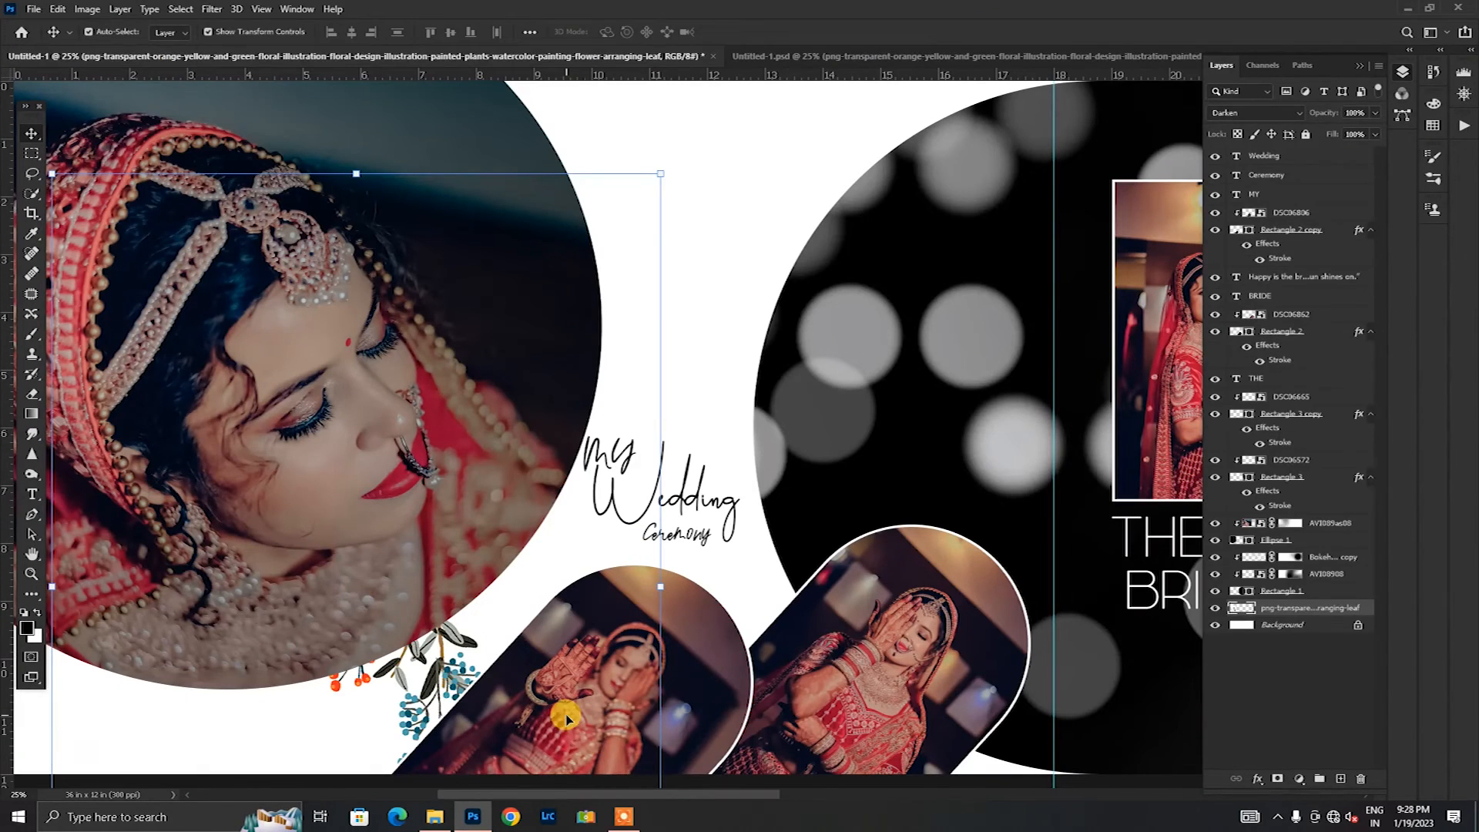
# Step: Scale the floral artwork down to 53.74%, rotate it about 113° and move it toward the white corner below the large ellipse photo
pyautogui.scroll(-3, 619, 648)
pyautogui.moveTo(666, 425); pyautogui.dragTo(384, 417)
pyautogui.moveTo(716, 806); pyautogui.dragTo(627, 799)
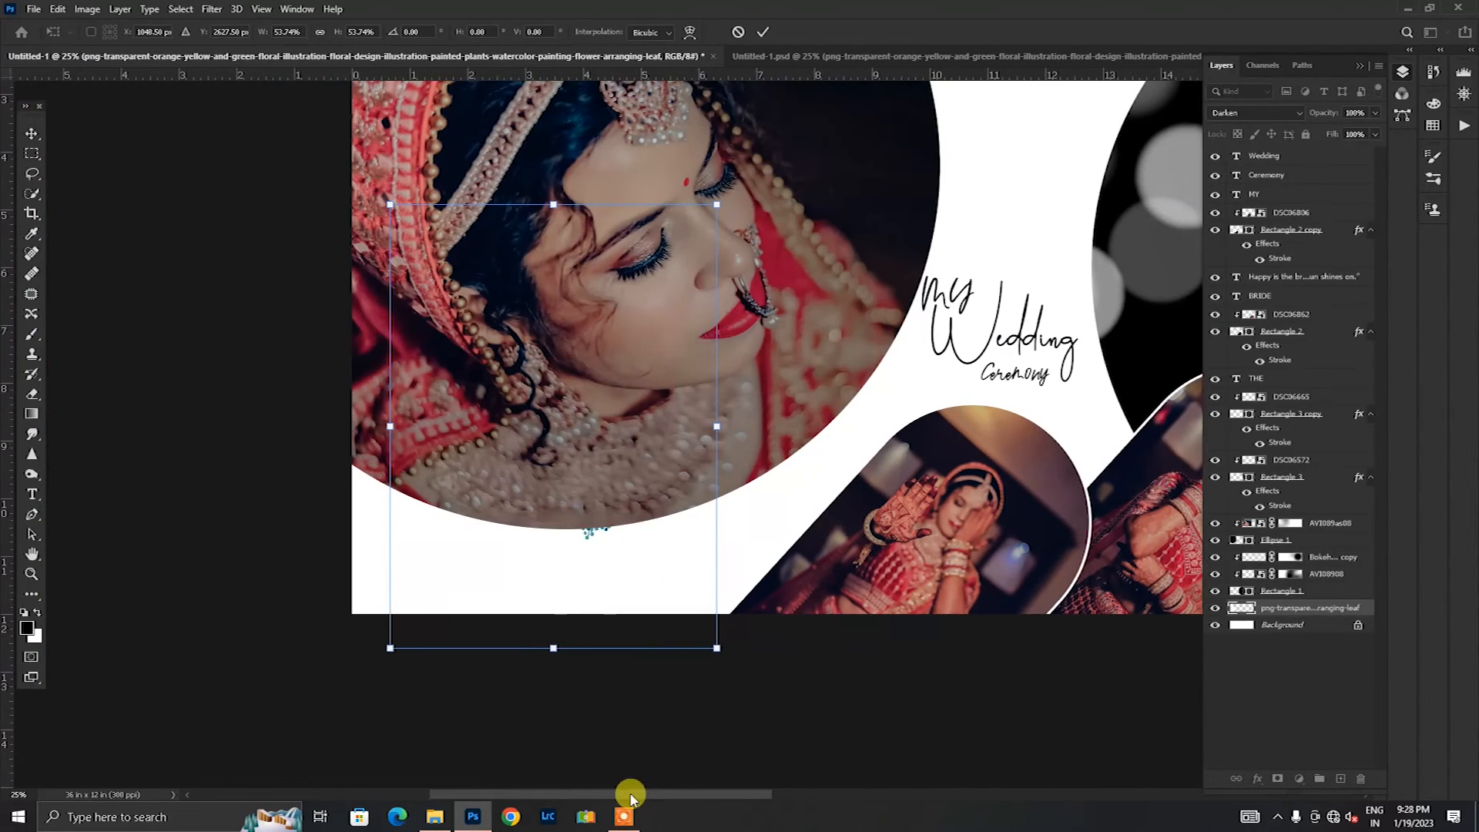
pyautogui.moveTo(751, 184); pyautogui.dragTo(709, 696)
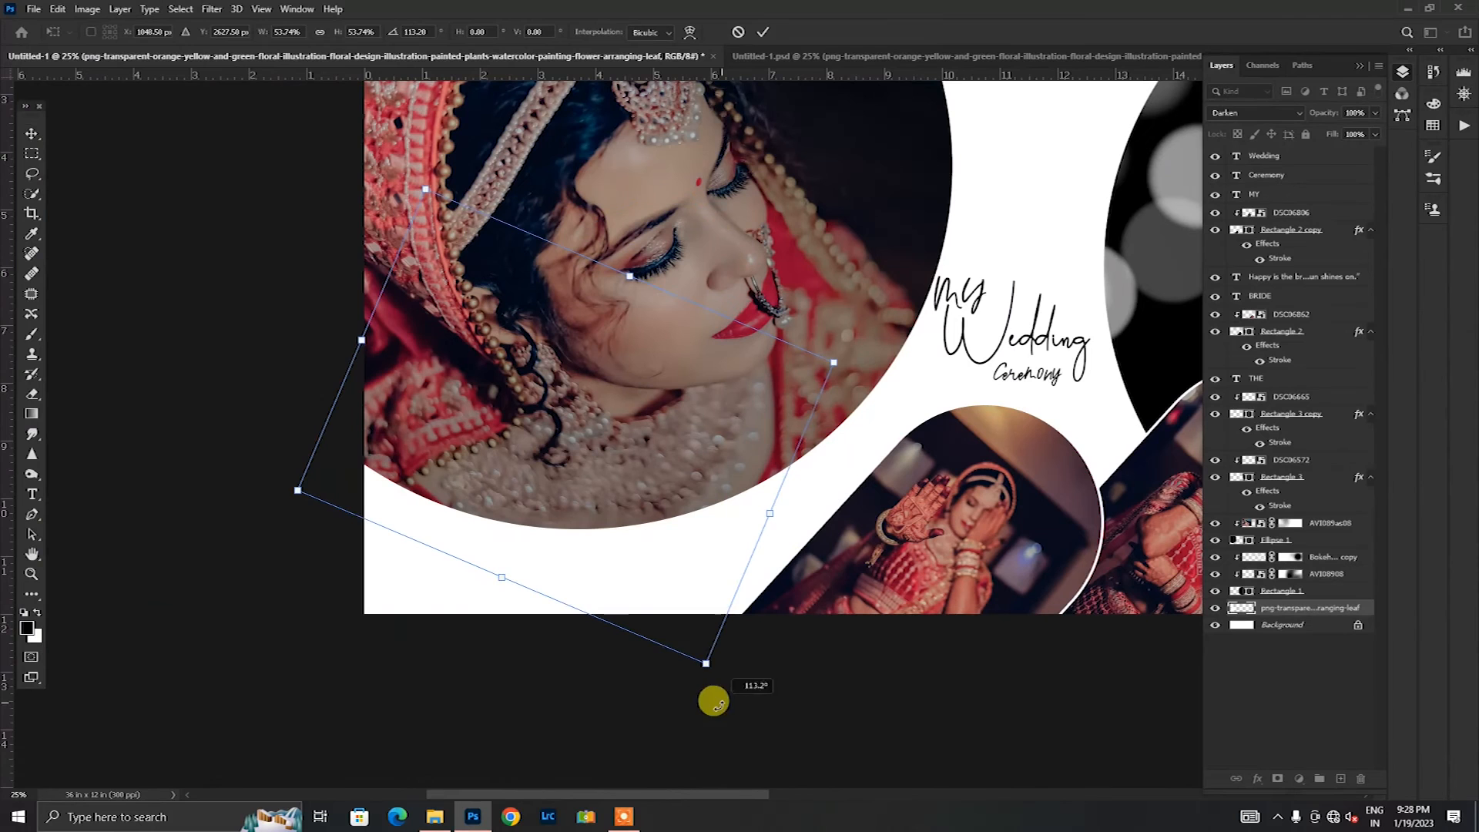
pyautogui.moveTo(614, 565); pyautogui.dragTo(583, 699)
# Step: Flip the floral artwork, enlarge it to 73.41% and angle it at about 59° so the flowers rise from the white corner below the ellipse photo
pyautogui.rightClick(700, 537)
pyautogui.click(741, 510)
pyautogui.moveTo(535, 609); pyautogui.dragTo(505, 604)
pyautogui.moveTo(722, 508); pyautogui.dragTo(872, 446)
pyautogui.moveTo(666, 587); pyautogui.dragTo(564, 616)
pyautogui.moveTo(866, 696); pyautogui.dragTo(930, 656)
pyautogui.moveTo(534, 613); pyautogui.dragTo(541, 626)
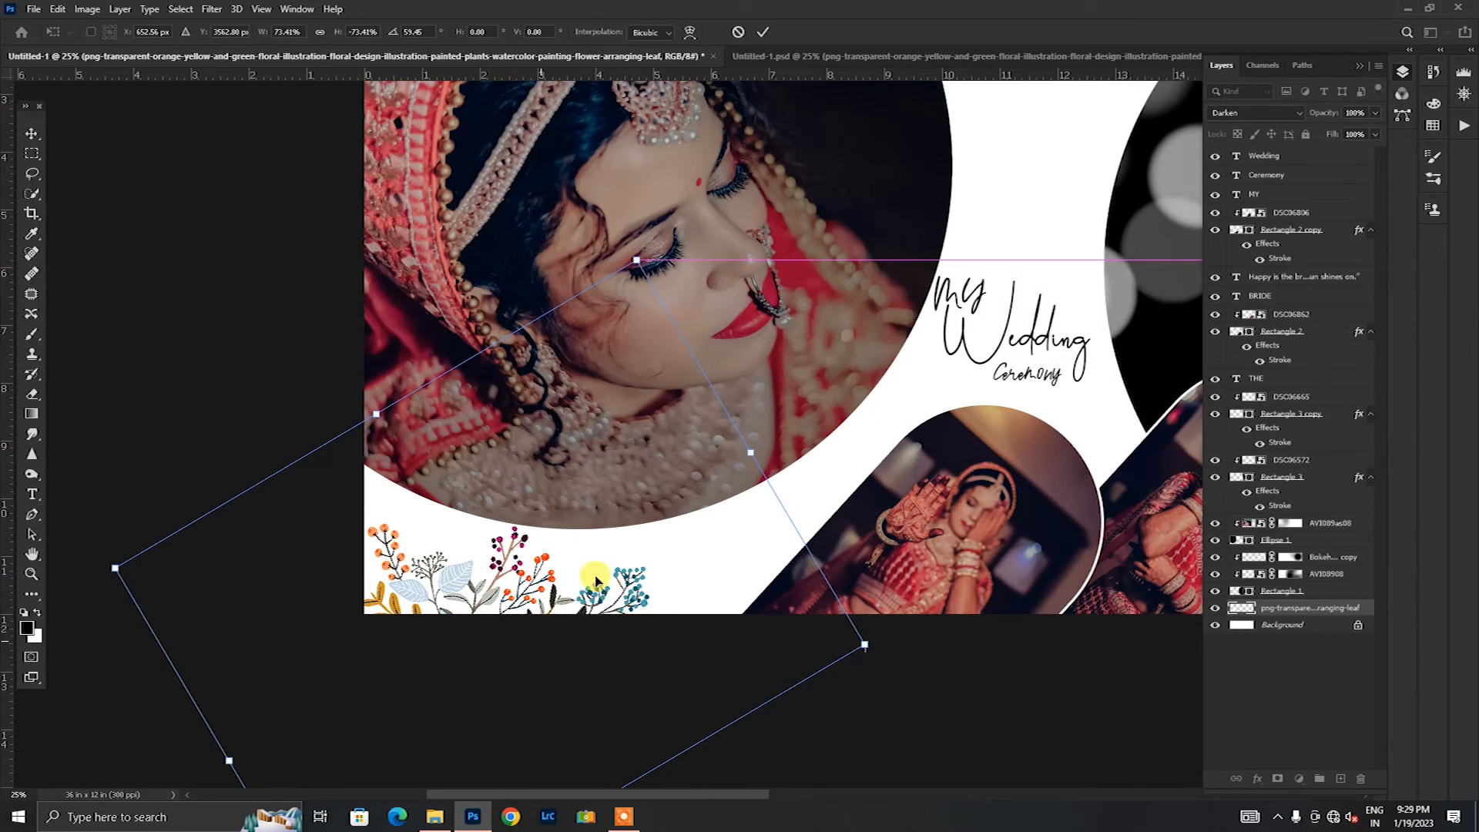
pyautogui.click(762, 32)
# Step: Lower the floral artwork layer's opacity to 63% and duplicate the layer
pyautogui.click(1373, 116)
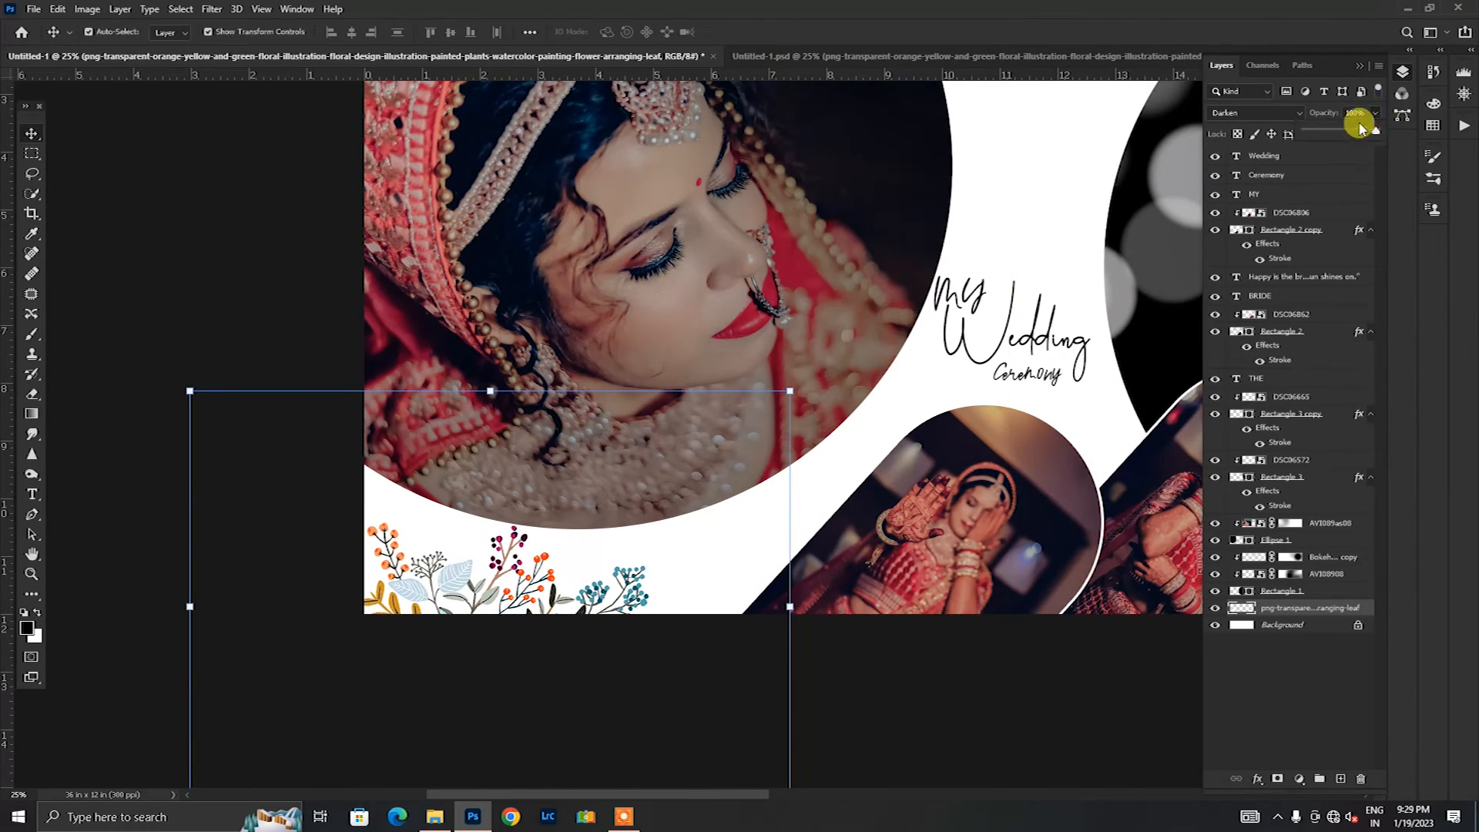
pyautogui.click(963, 618)
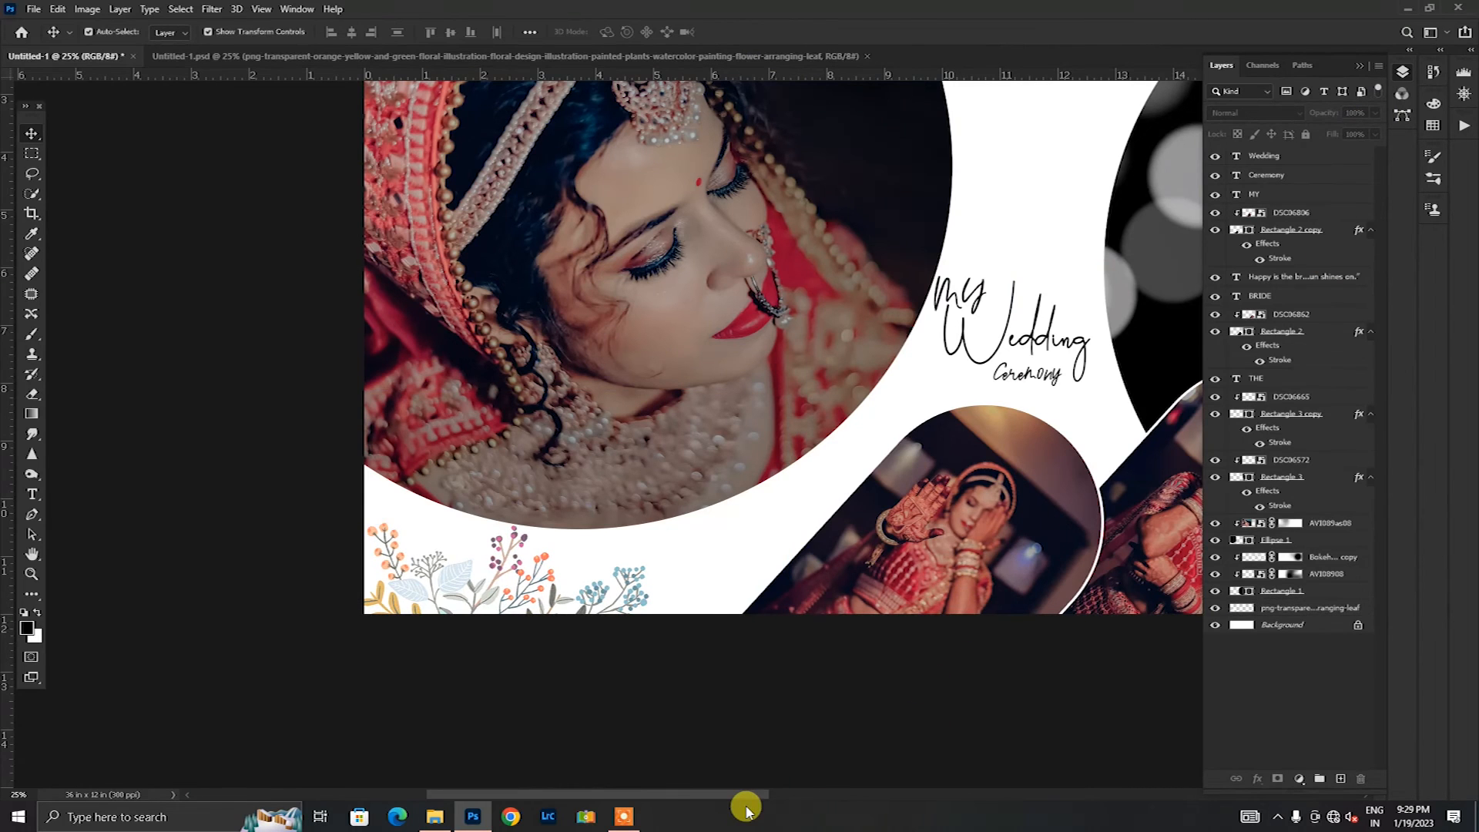
pyautogui.click(634, 597)
pyautogui.hotkey('ctrl', 'j')
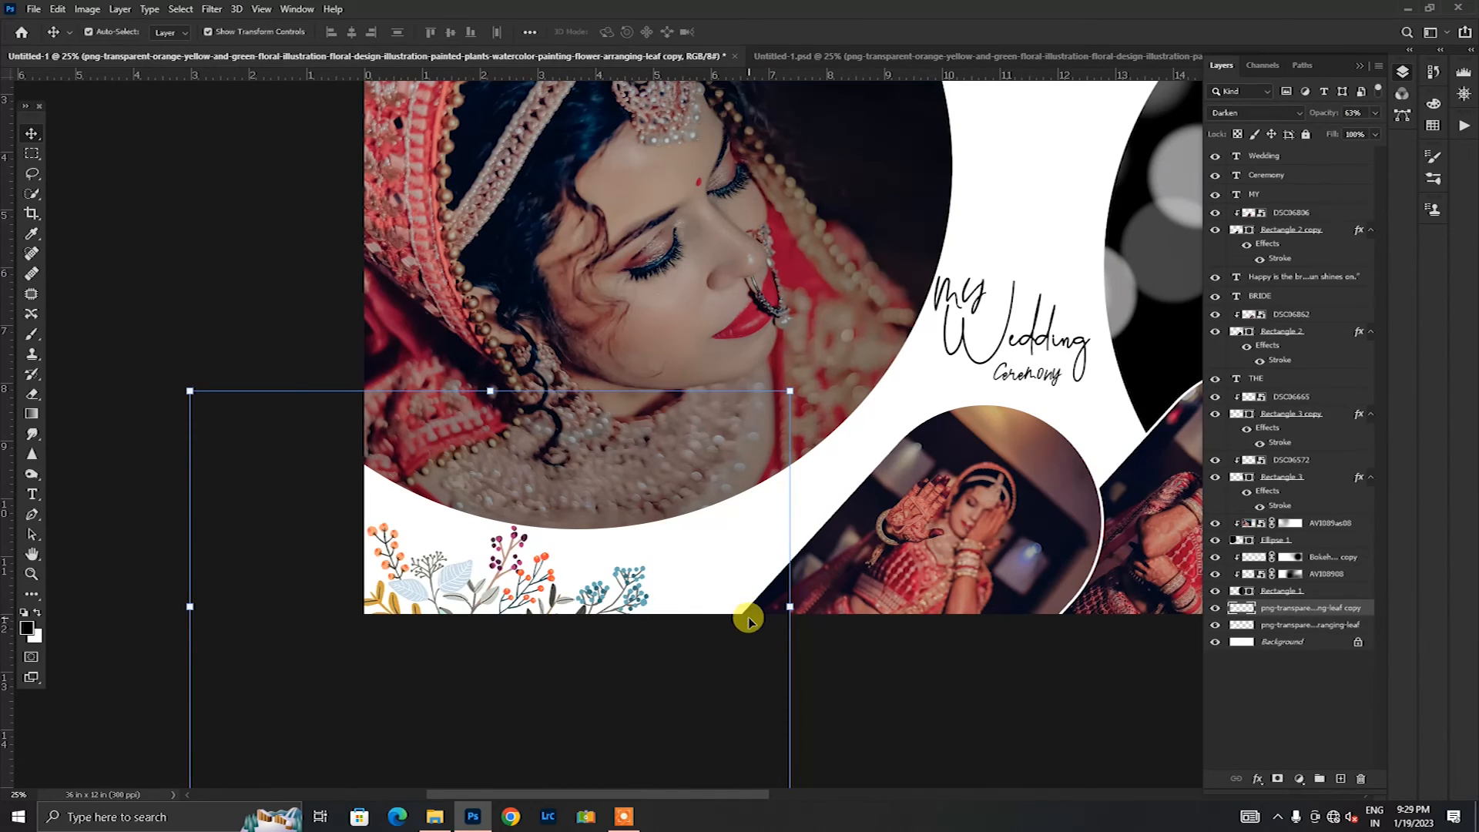
# Step: Move the floral copy to the upper edge of the white gap between the photos and rotate it about 96°
pyautogui.hotkey('ctrl', '-')
pyautogui.click(761, 408)
pyautogui.moveTo(569, 539); pyautogui.dragTo(882, 219)
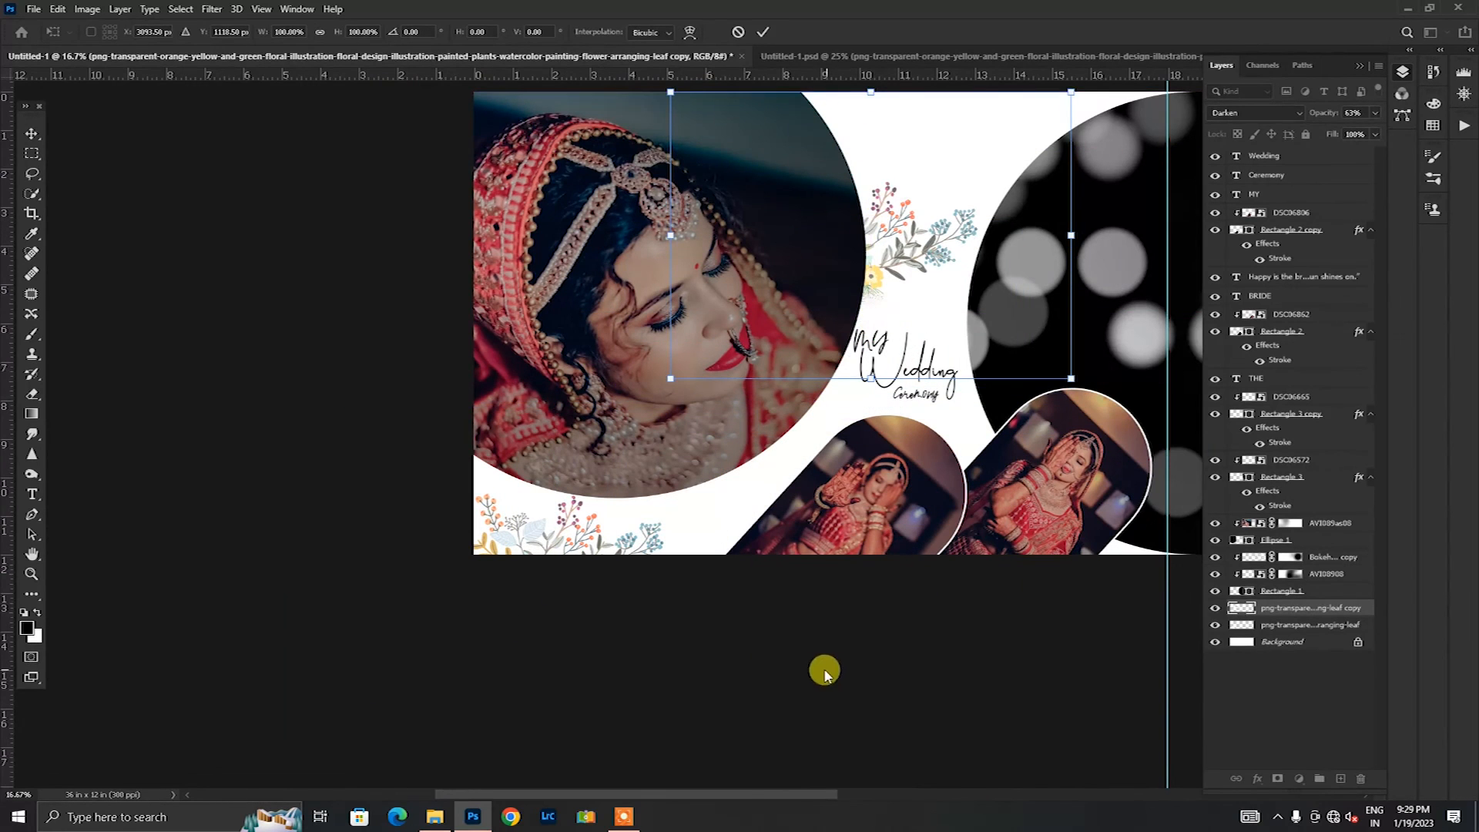
pyautogui.moveTo(744, 798); pyautogui.dragTo(784, 799)
pyautogui.scroll(4, 673, 650)
pyautogui.moveTo(767, 378); pyautogui.dragTo(799, 300)
pyautogui.moveTo(981, 123); pyautogui.dragTo(905, 510)
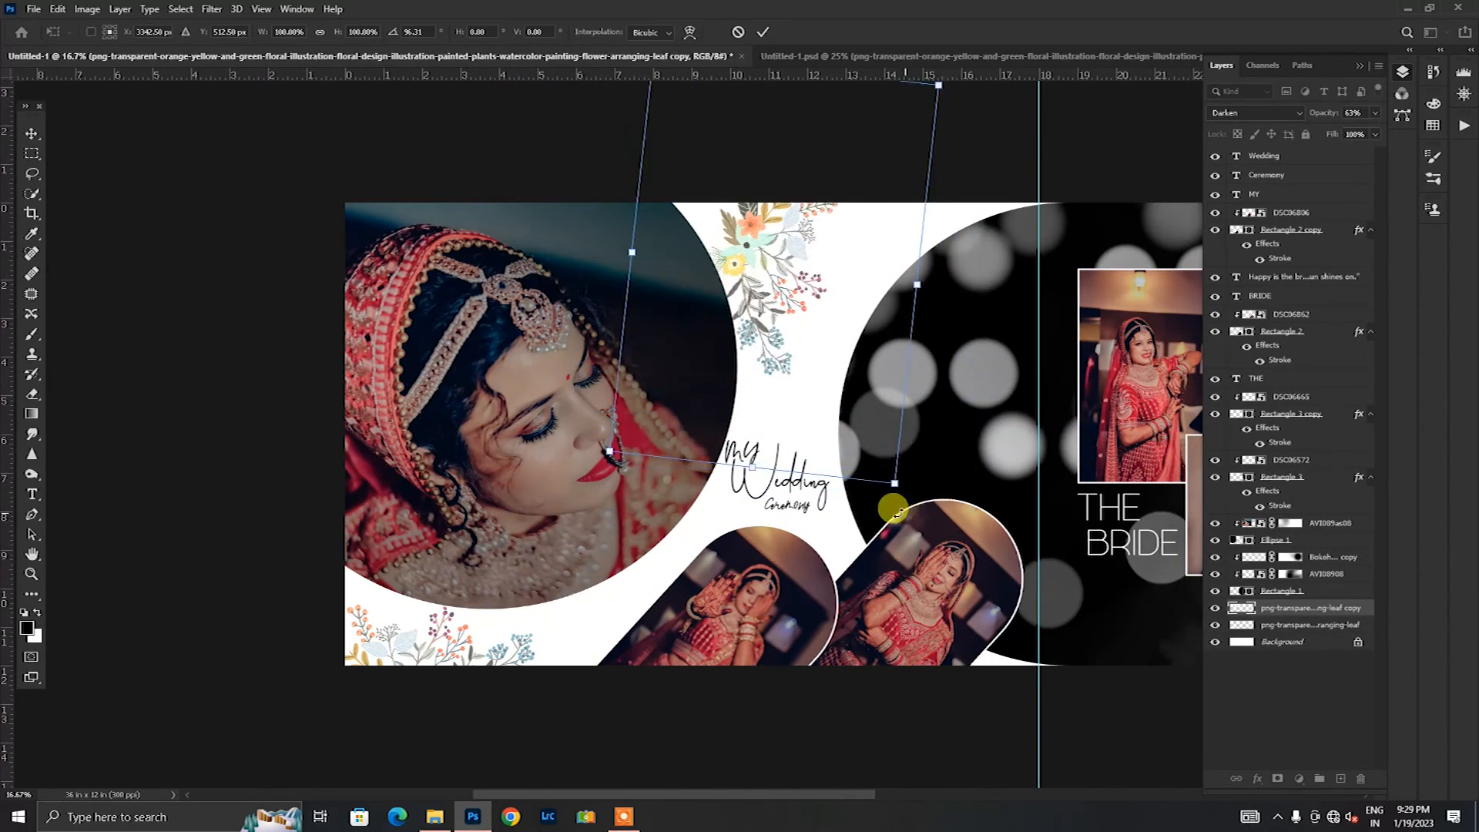
pyautogui.moveTo(790, 304); pyautogui.dragTo(801, 295)
# Step: Flip the floral copy horizontally and angle it at about 65° so it hangs from the spread's upper edge
pyautogui.rightClick(801, 294)
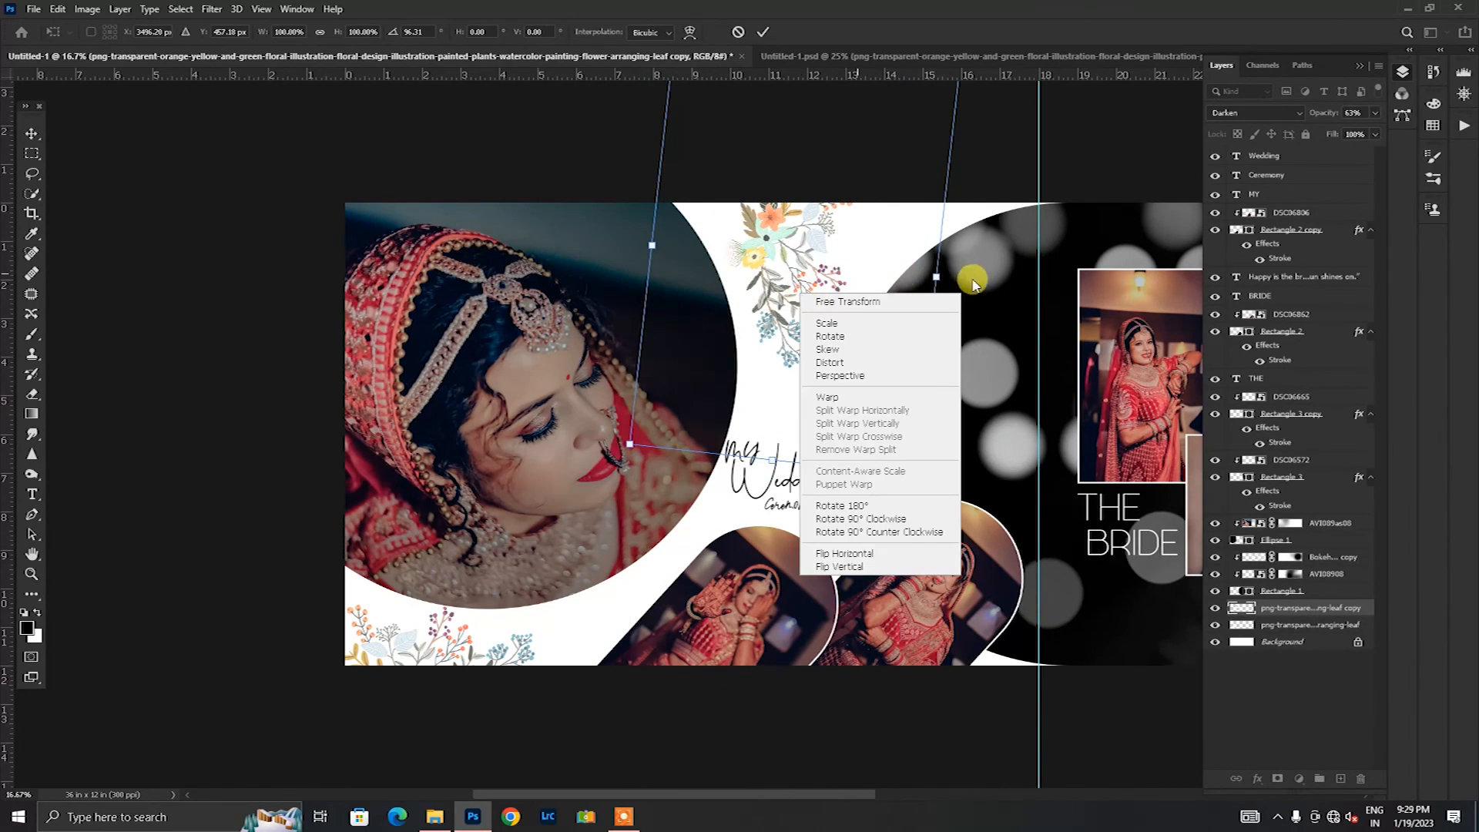
pyautogui.click(845, 554)
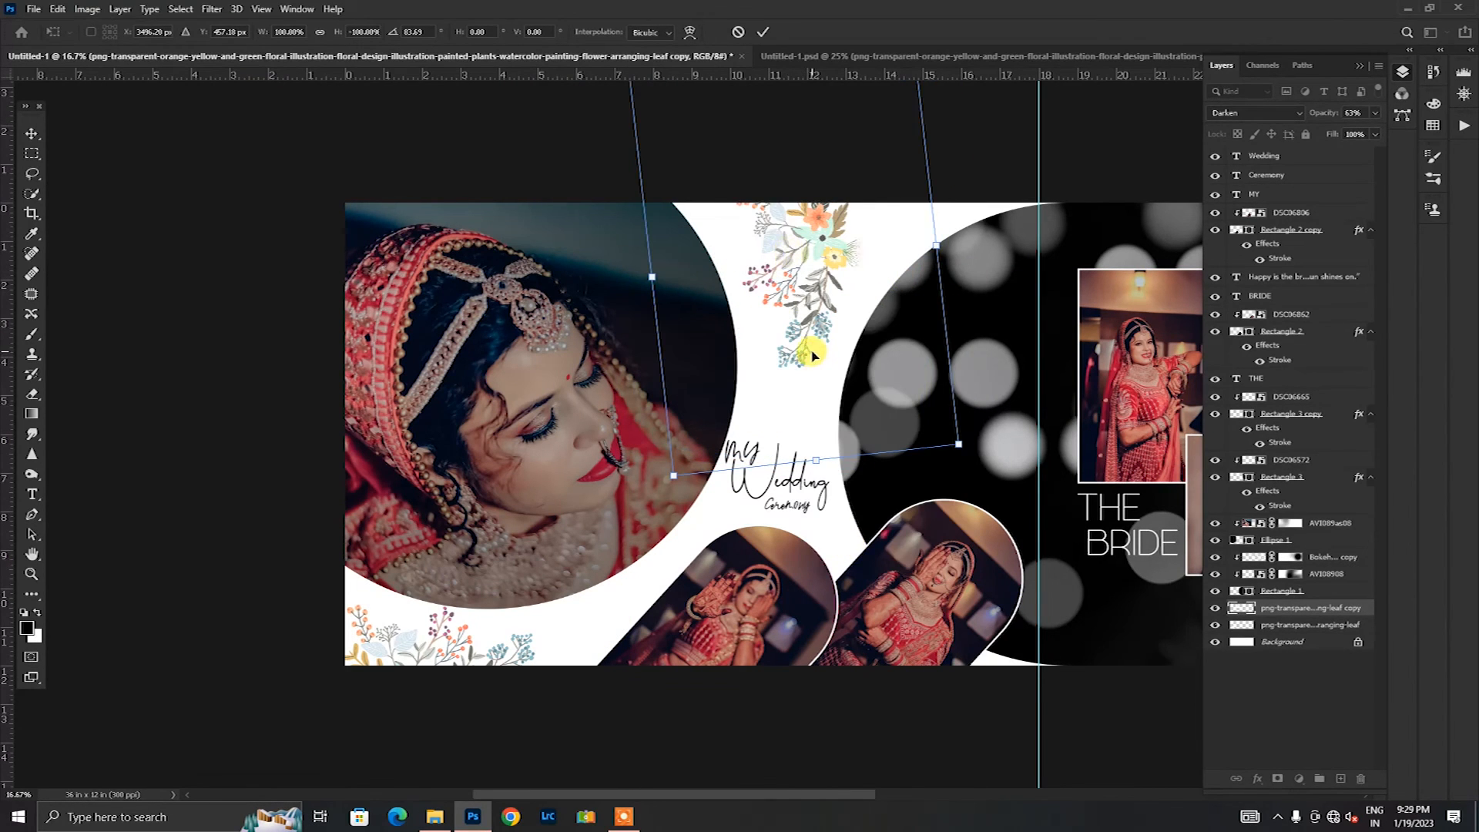
pyautogui.moveTo(820, 311)
pyautogui.mouseDown()
pyautogui.moveTo(806, 239)
pyautogui.moveTo(816, 297)
pyautogui.mouseUp()
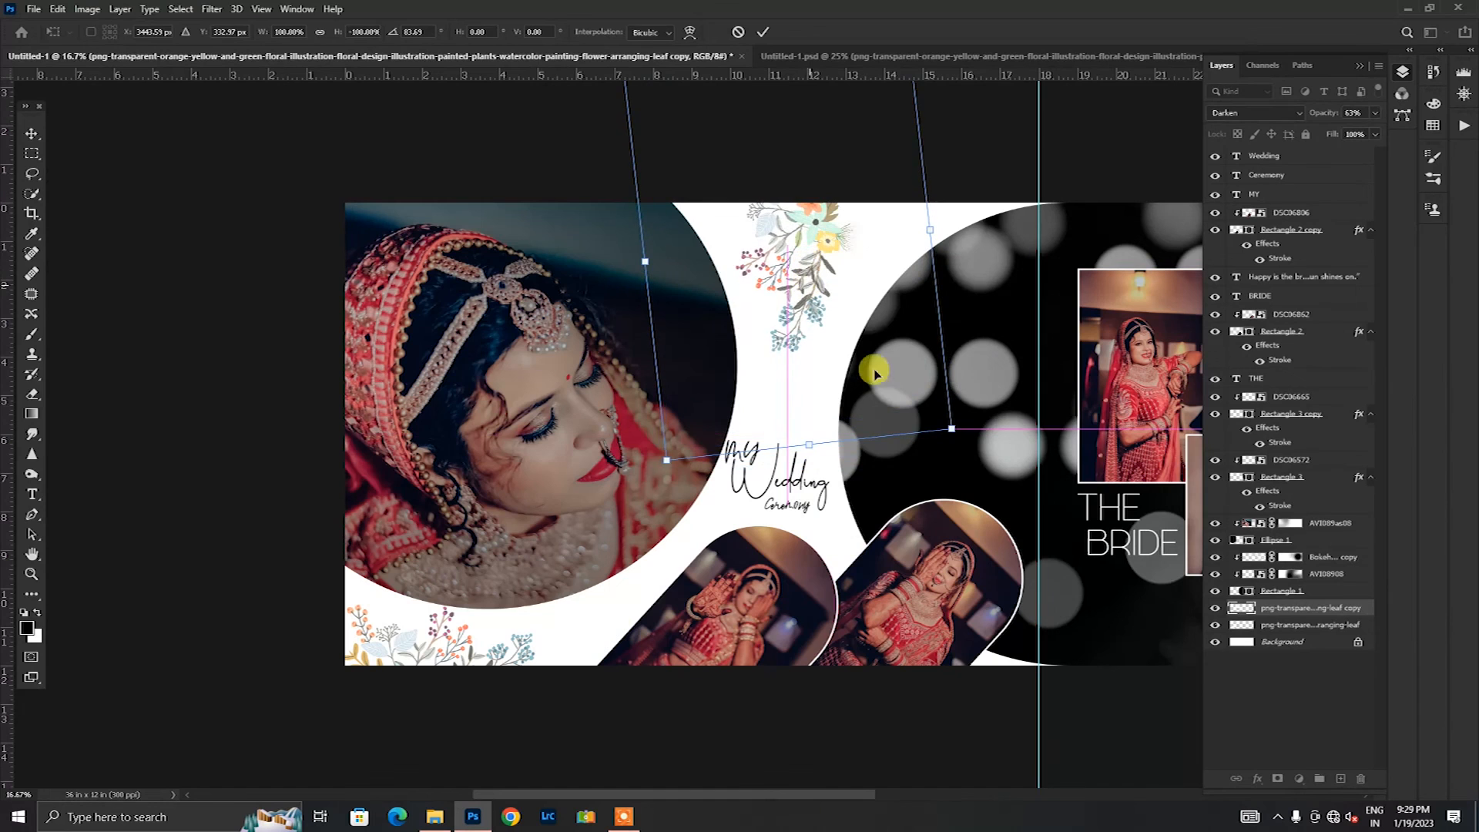
pyautogui.moveTo(974, 445); pyautogui.dragTo(950, 378)
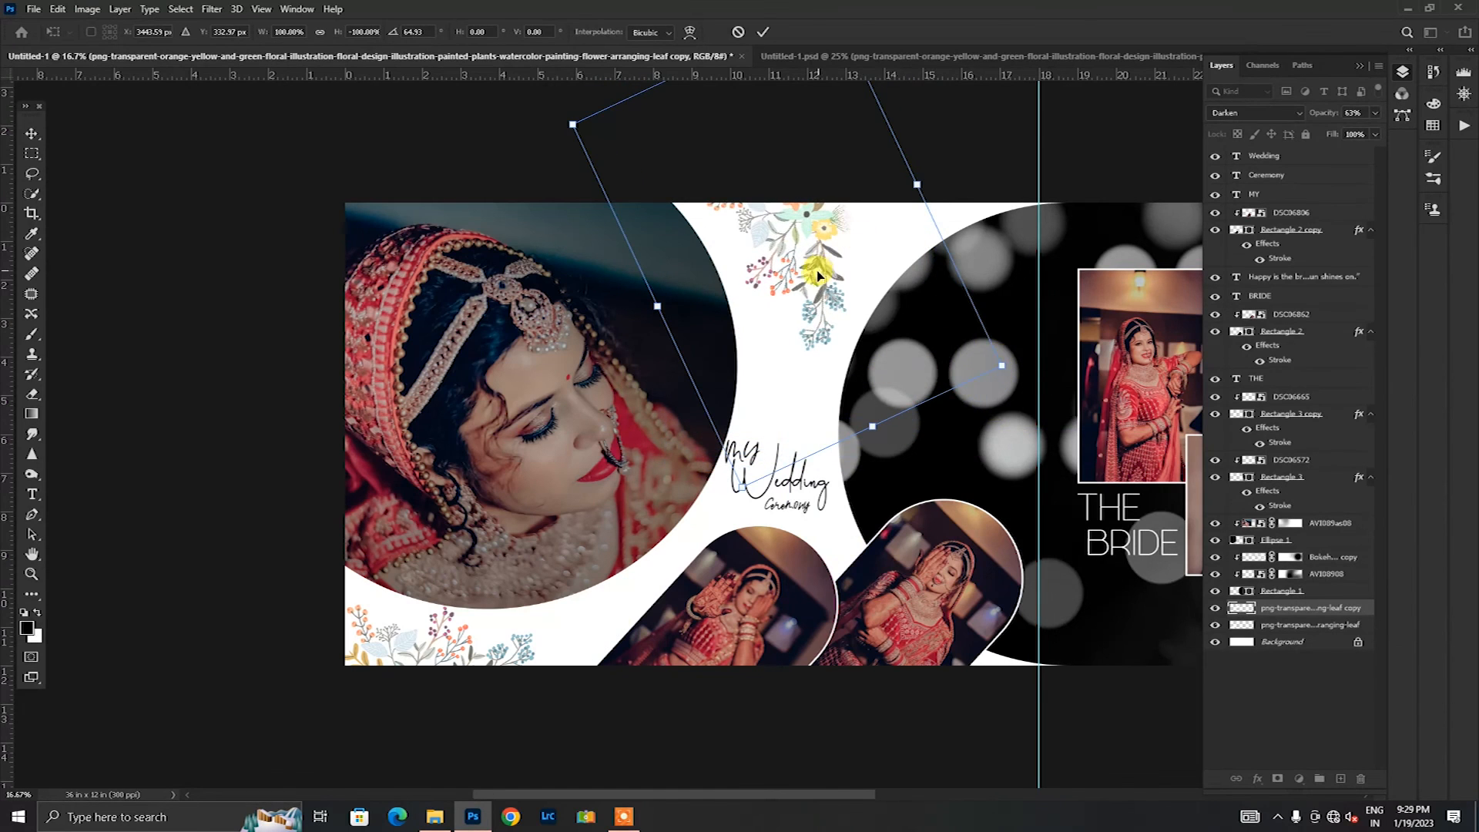
pyautogui.click(767, 33)
# Step: Duplicate the upper floral copy and place the duplicate, rotated, behind the MY Wedding Ceremony text beside the ellipse photo
pyautogui.scroll(-2, 875, 508)
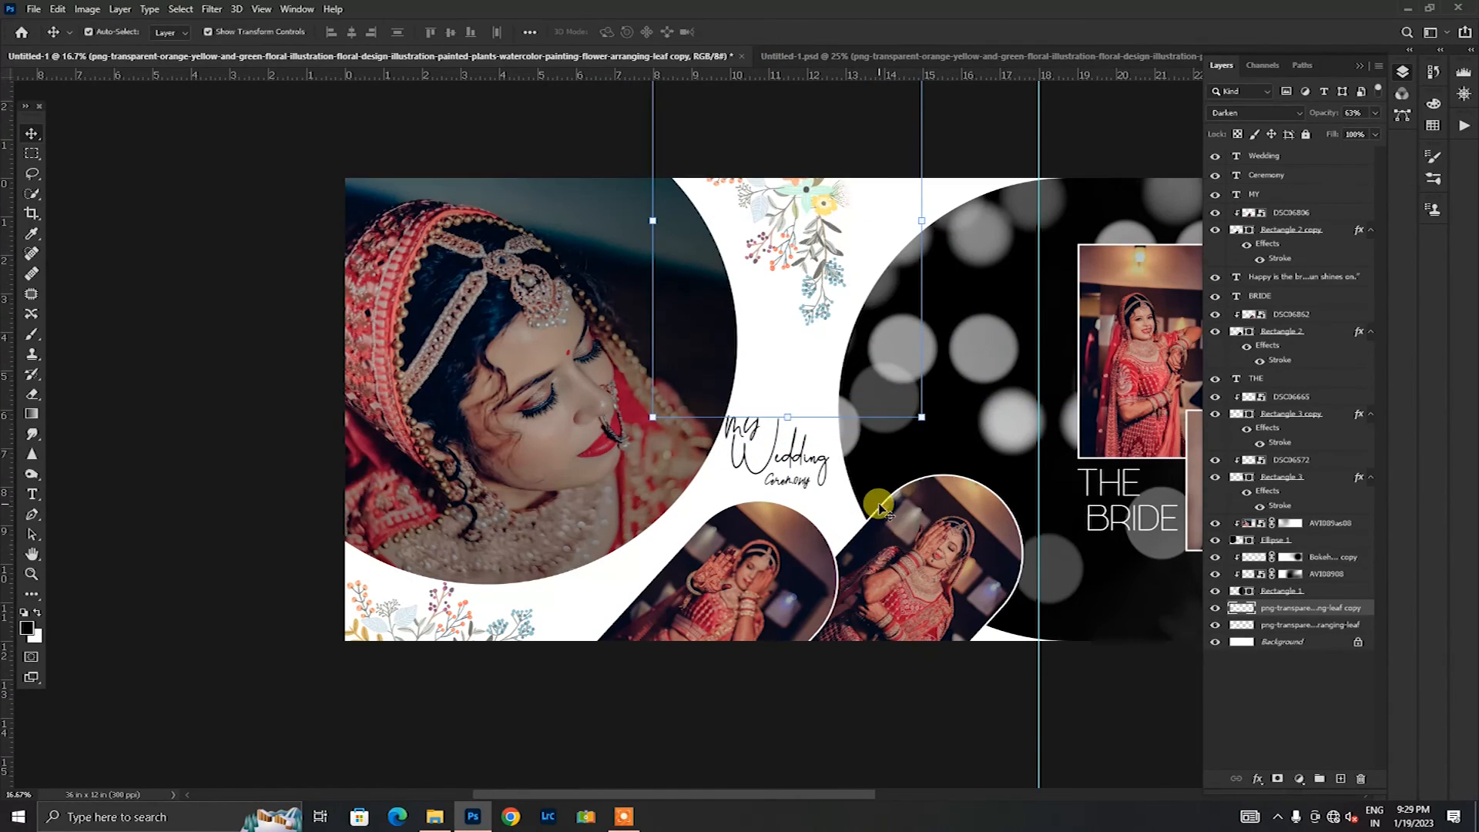
pyautogui.click(792, 456)
pyautogui.click(1285, 642)
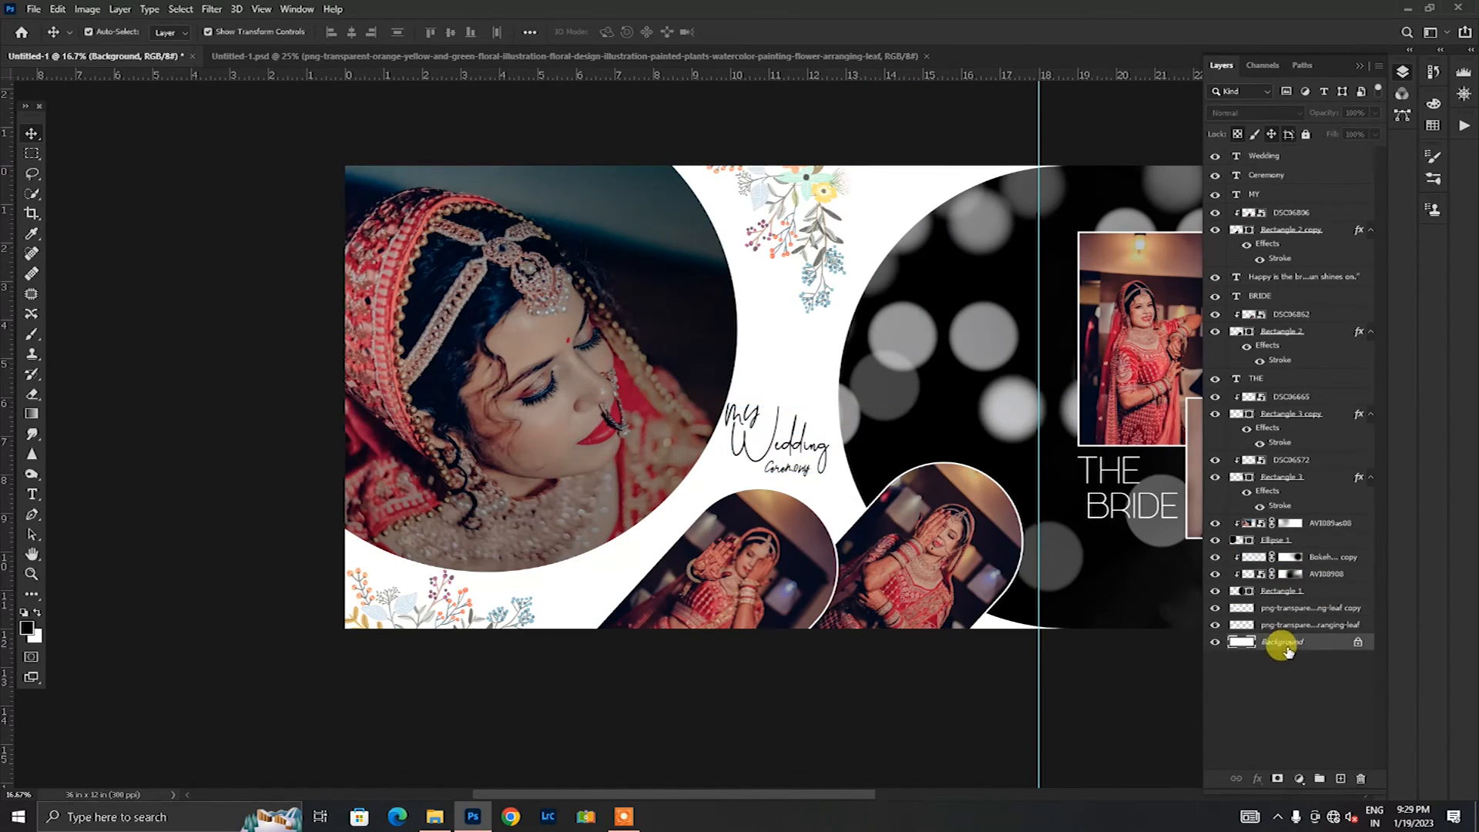
pyautogui.click(826, 249)
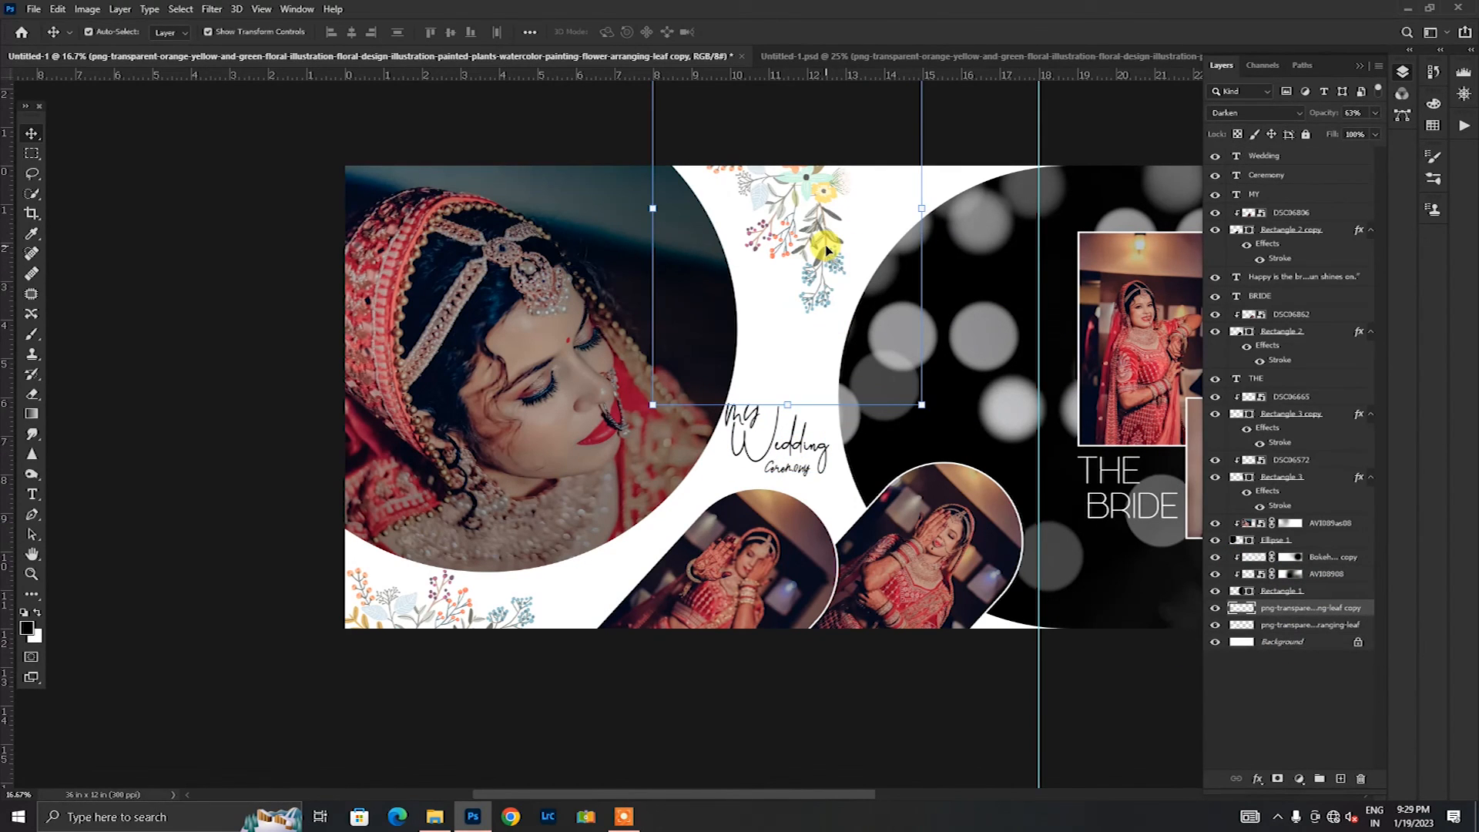
pyautogui.hotkey('ctrl', 'j')
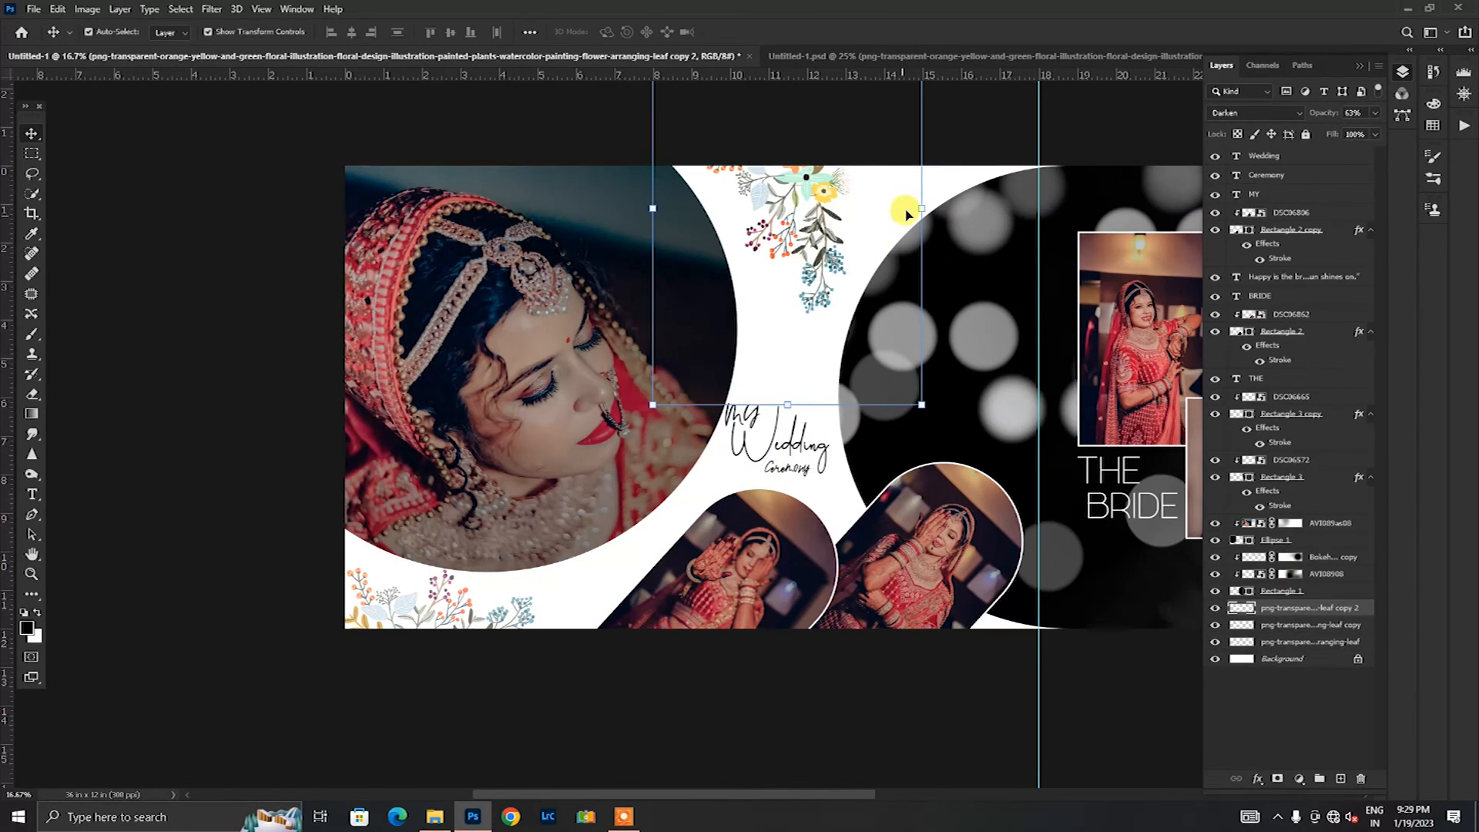
pyautogui.hotkey('ctrl', 't')
pyautogui.moveTo(802, 213); pyautogui.dragTo(740, 445)
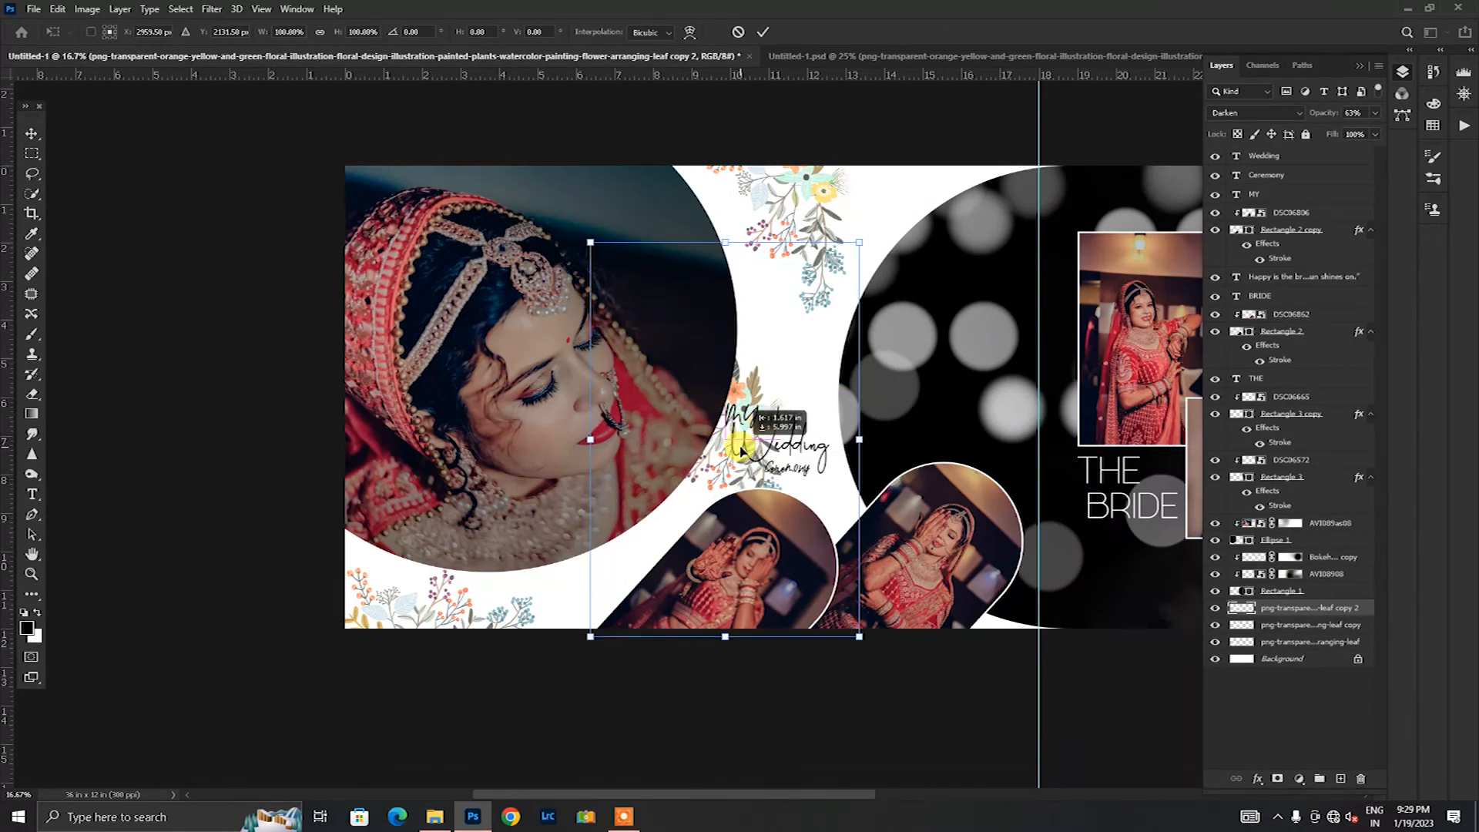
pyautogui.moveTo(861, 242); pyautogui.dragTo(663, 207)
pyautogui.moveTo(723, 443); pyautogui.dragTo(714, 413)
pyautogui.click(775, 35)
# Step: Reduce the opacity of the floral copy behind the wedding text to about 26%
pyautogui.click(1375, 113)
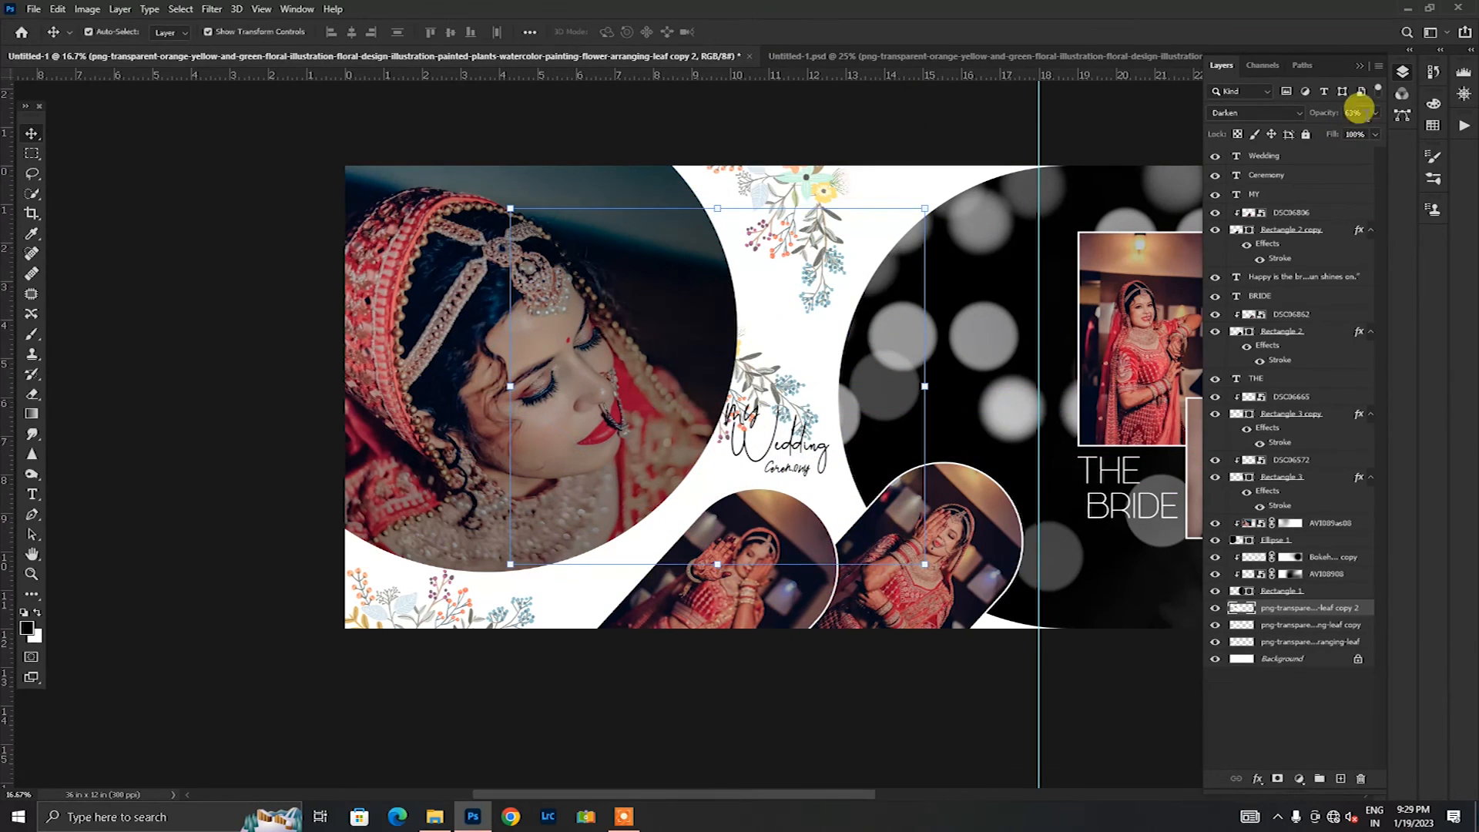
pyautogui.moveTo(1322, 134); pyautogui.dragTo(1321, 134)
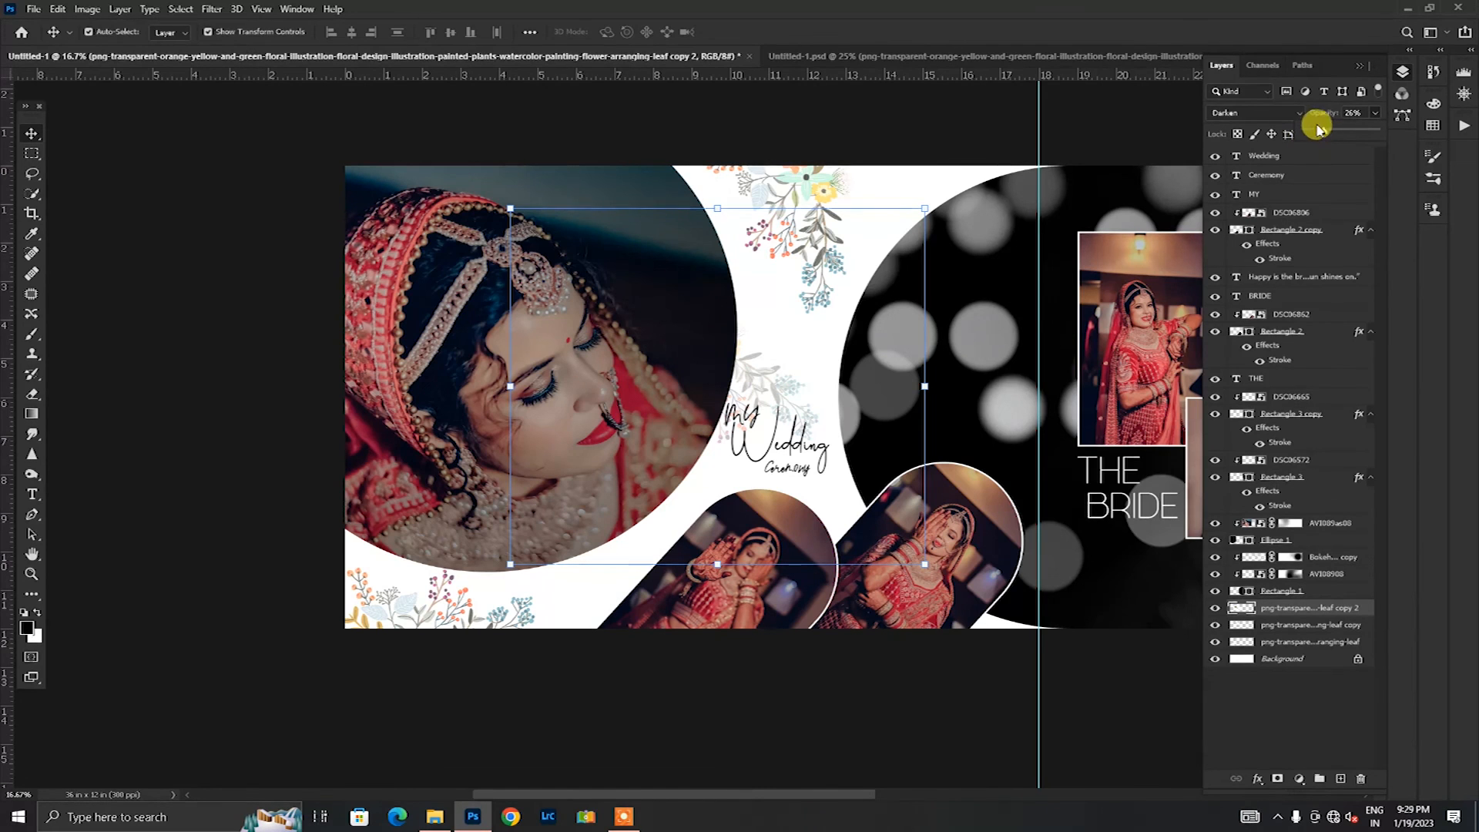
pyautogui.click(154, 493)
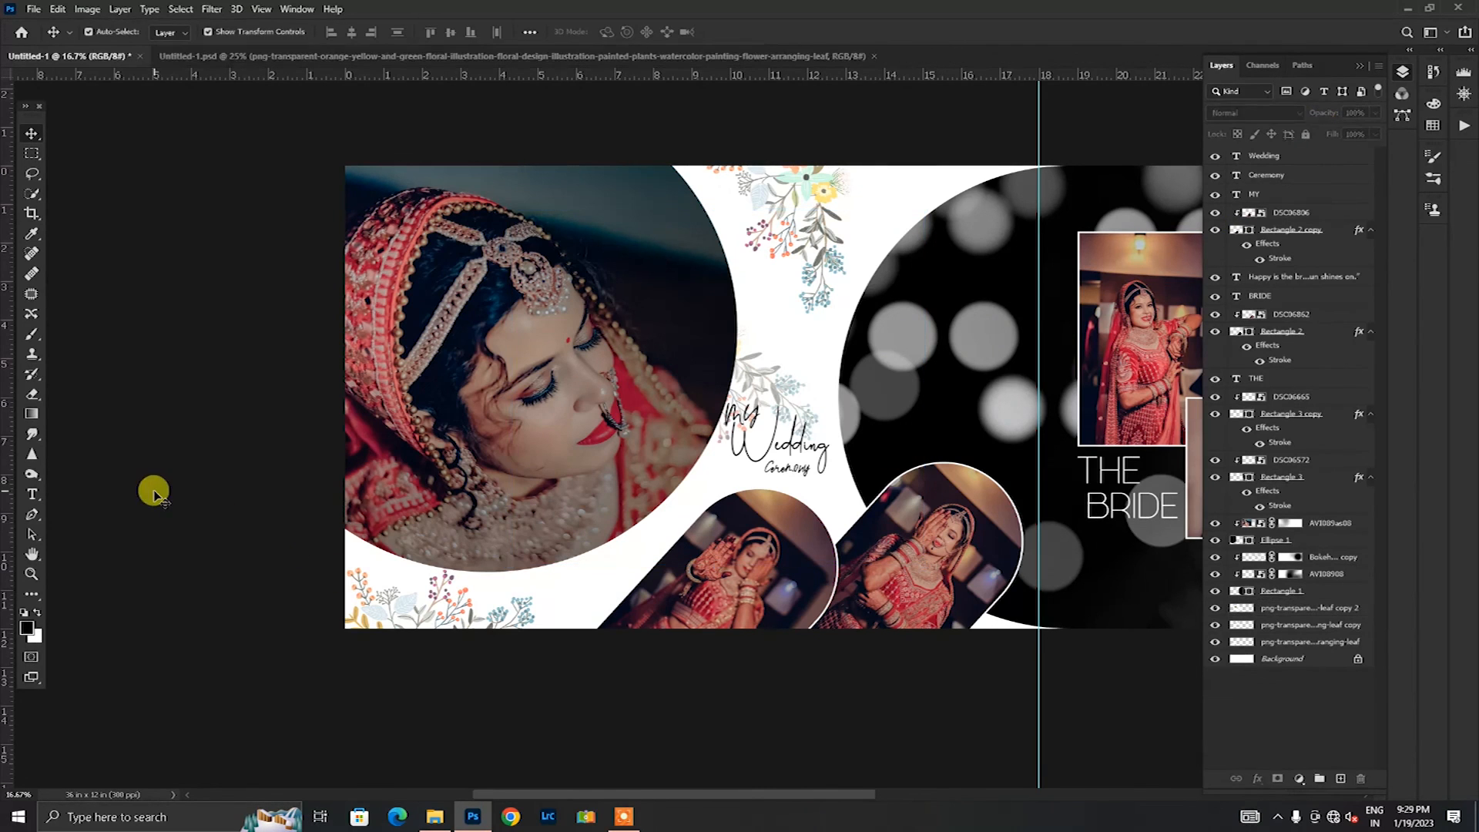
# Step: Review the complete album spread across both pages
pyautogui.moveTo(853, 786); pyautogui.dragTo(913, 791)
pyautogui.hotkey('ctrl', '-')
pyautogui.hotkey('ctrl', '-')
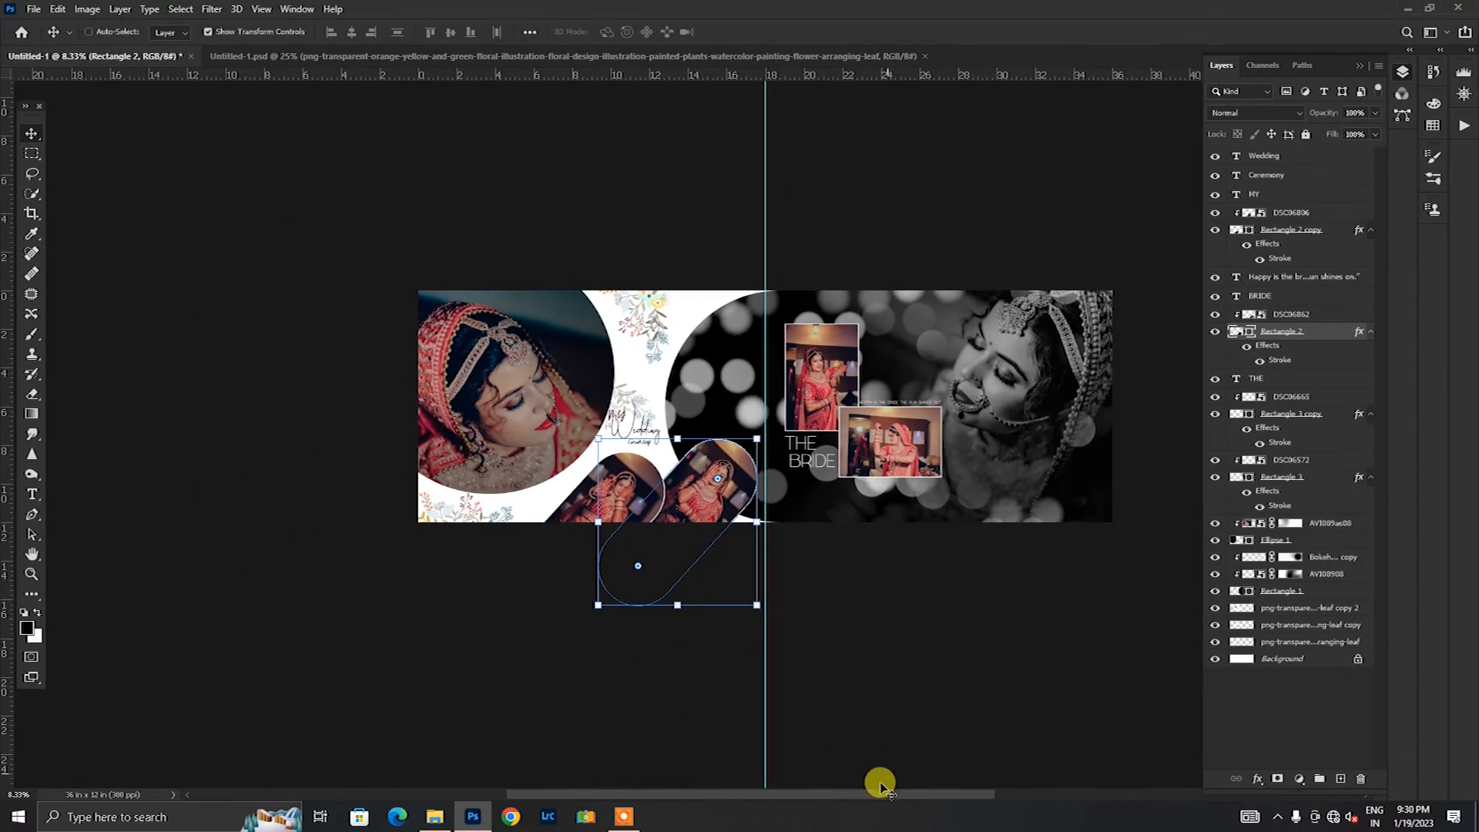
pyautogui.moveTo(792, 798); pyautogui.dragTo(828, 798)
pyautogui.hotkey('ctrl', '+')
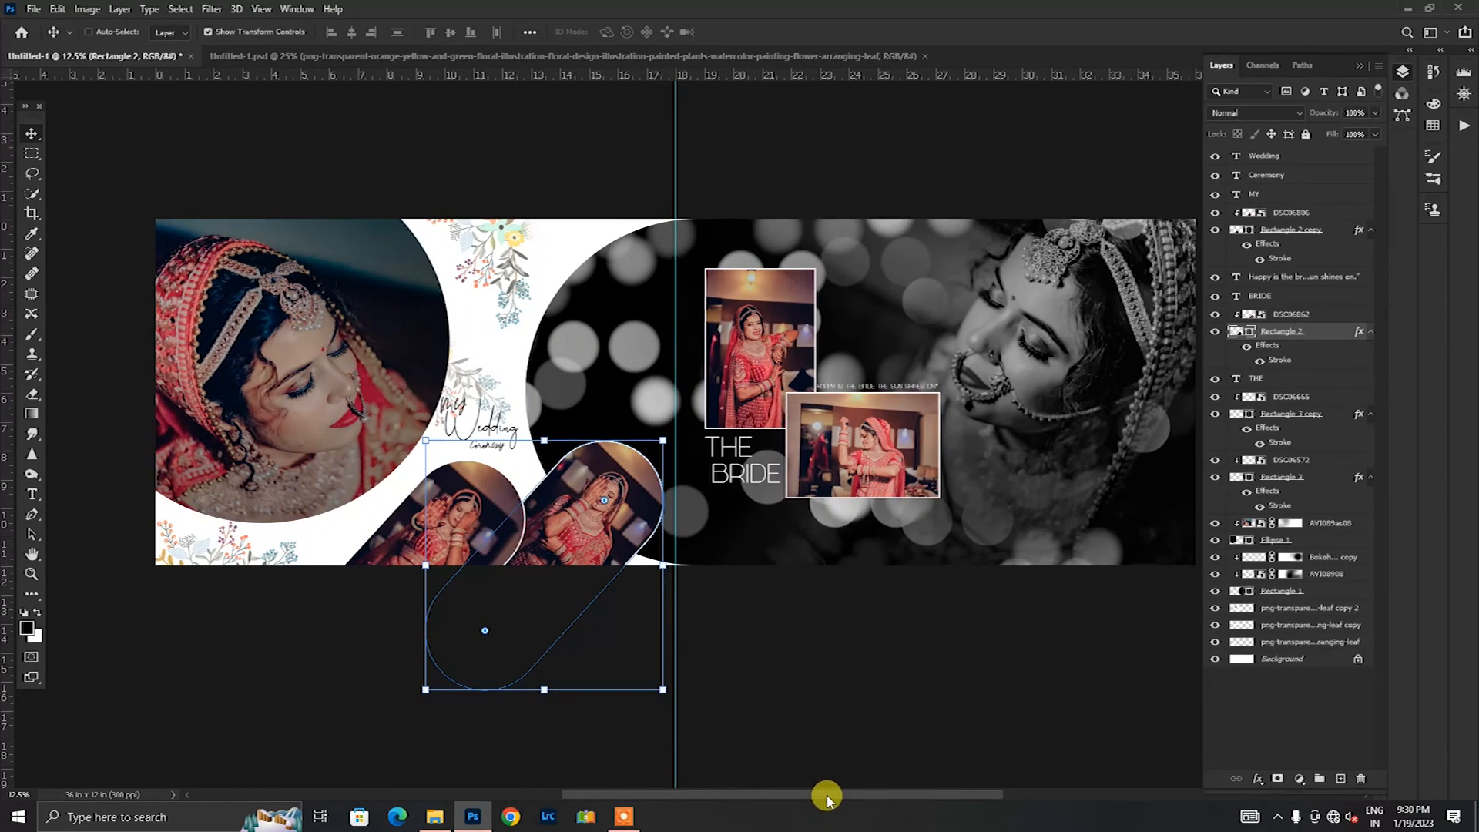
pyautogui.hotkey('ctrl', '-')
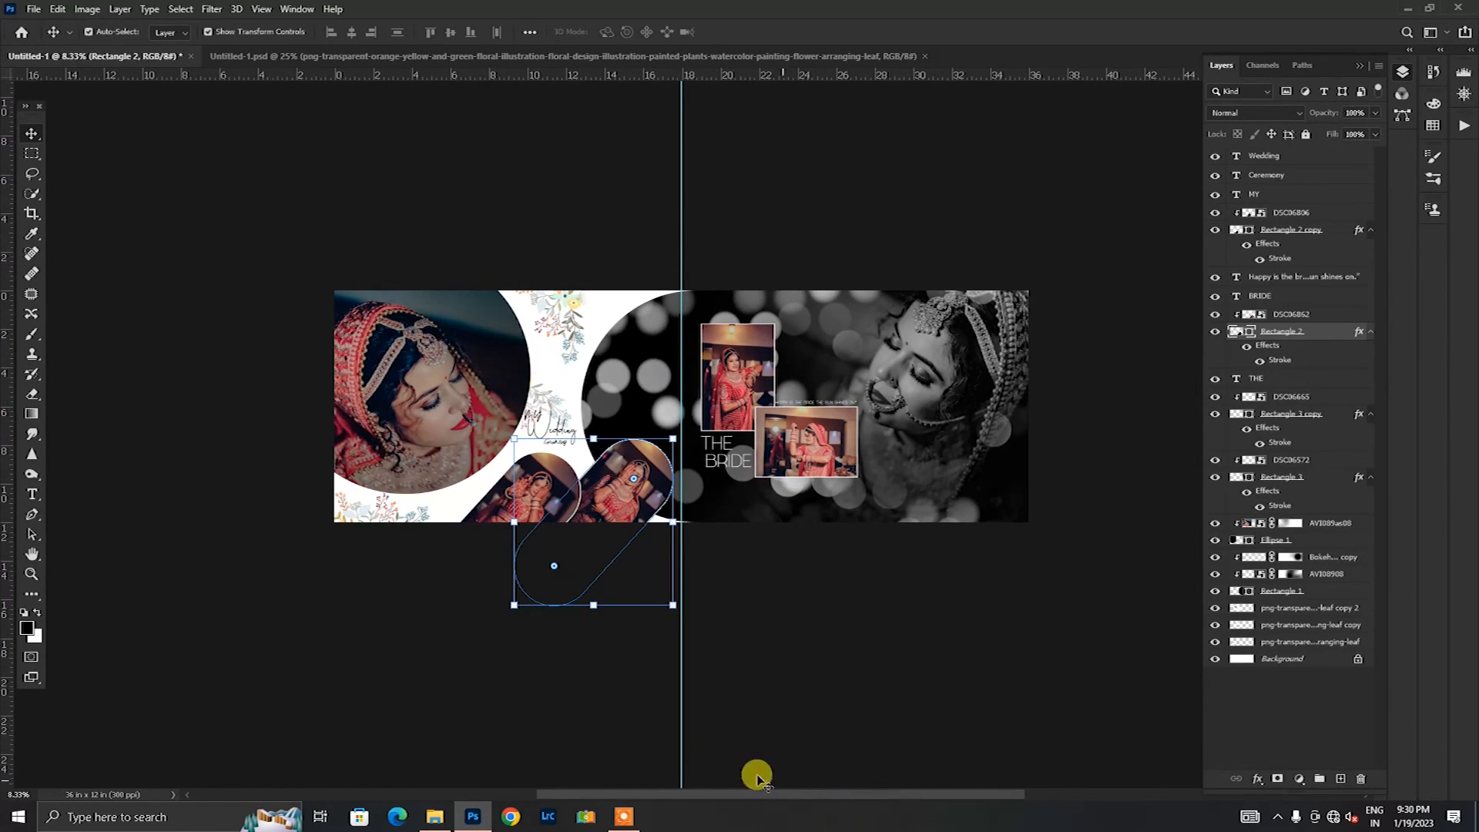
# Step: Open Notepad with a blank document
pyautogui.click(6, 821)
pyautogui.write('ni')
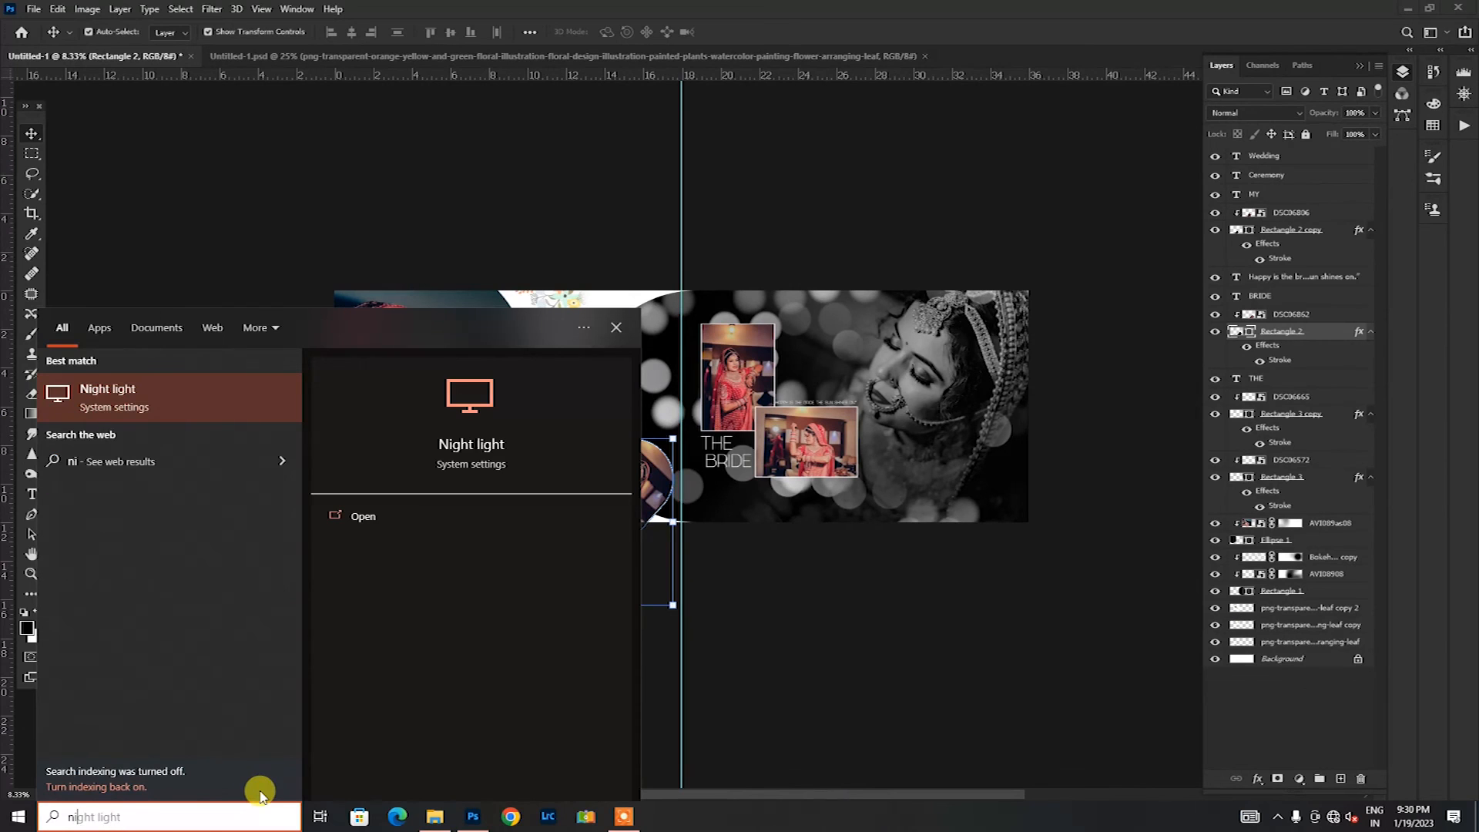
pyautogui.press('BackSpace')
pyautogui.click(188, 411)
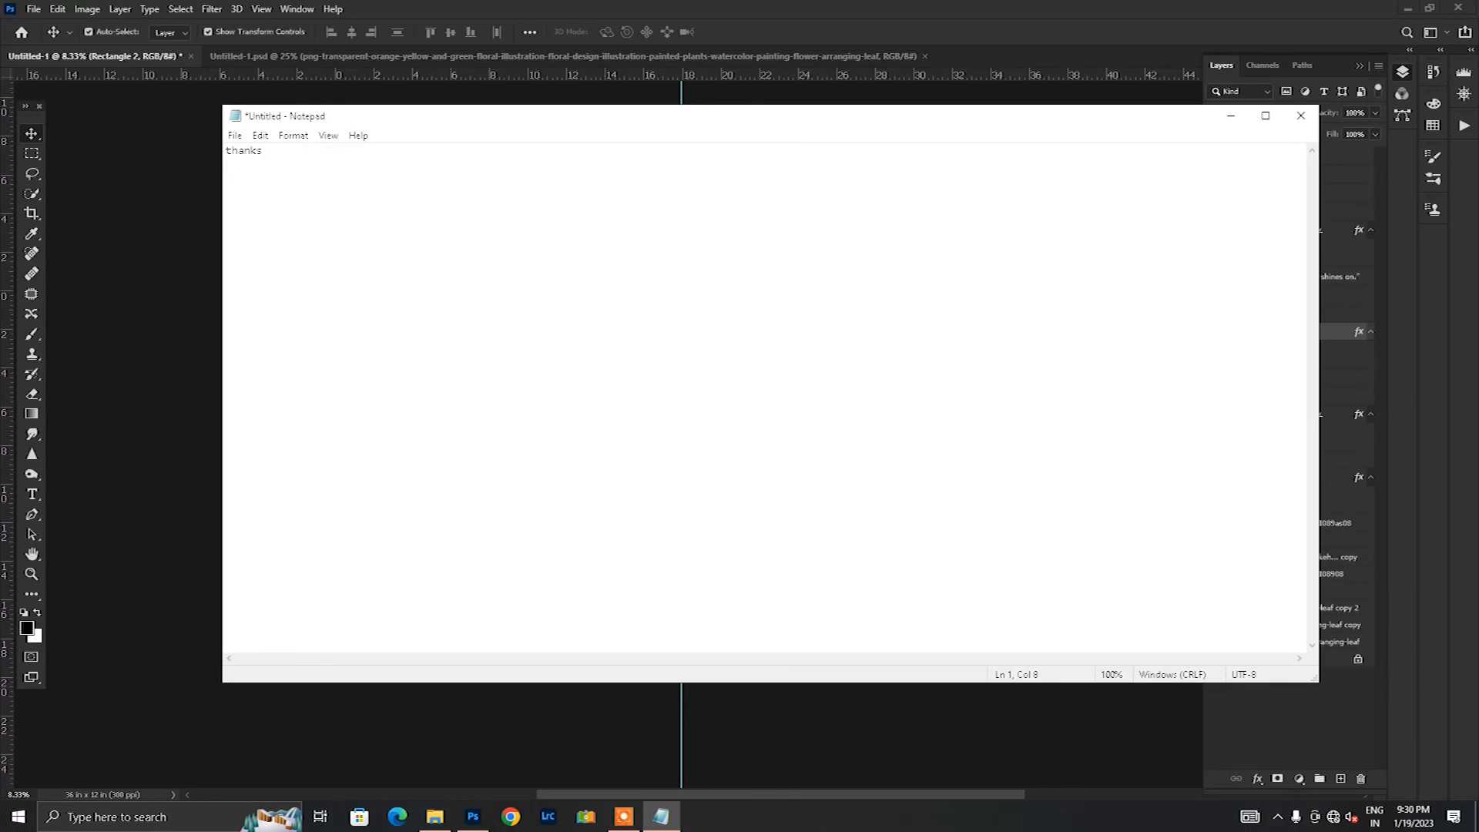
# Step: Continue the closing note after "thanks" with "for watchimg plz su"
pyautogui.write('for watchimg plz subscr')
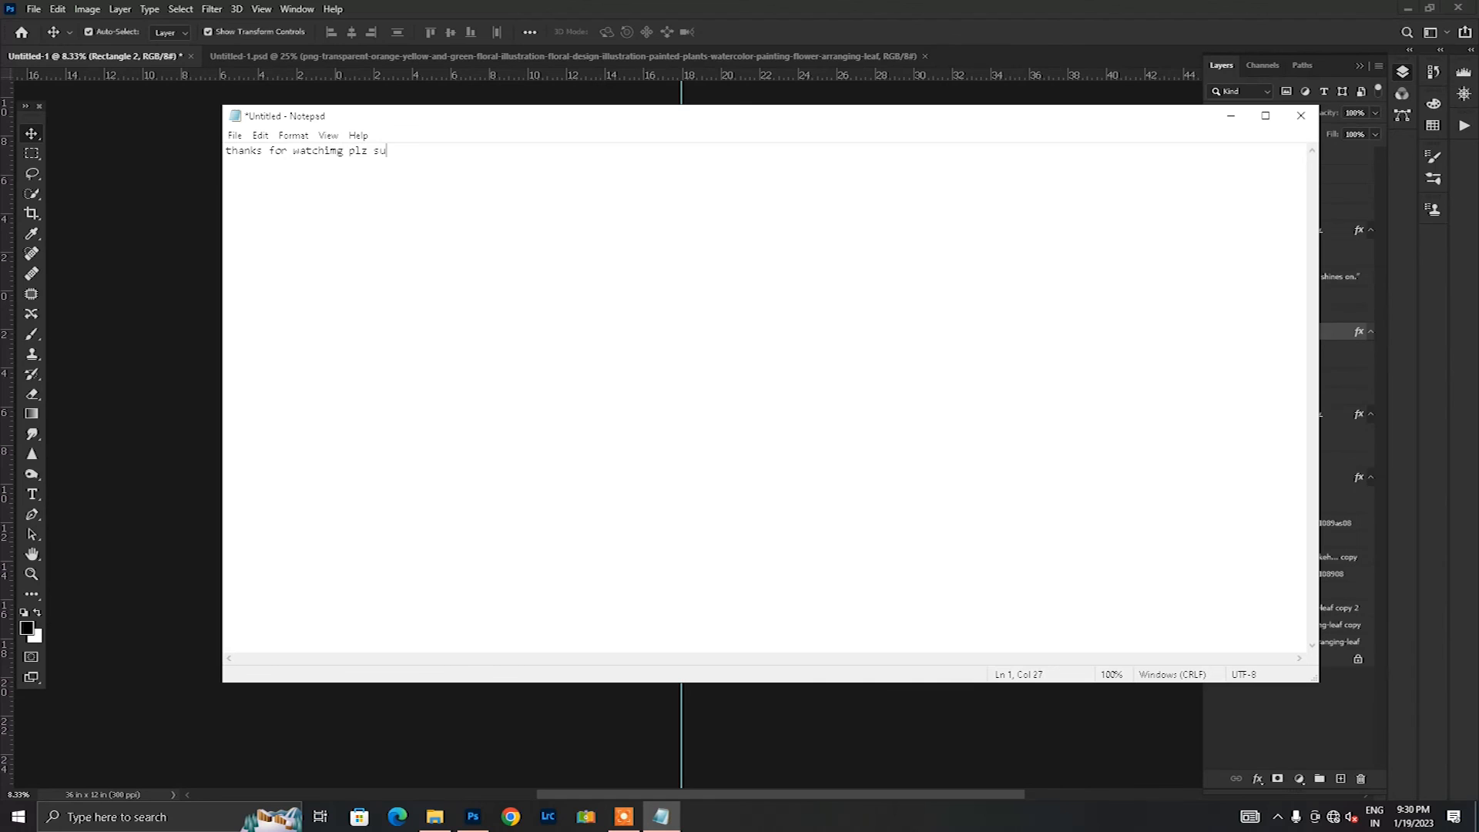